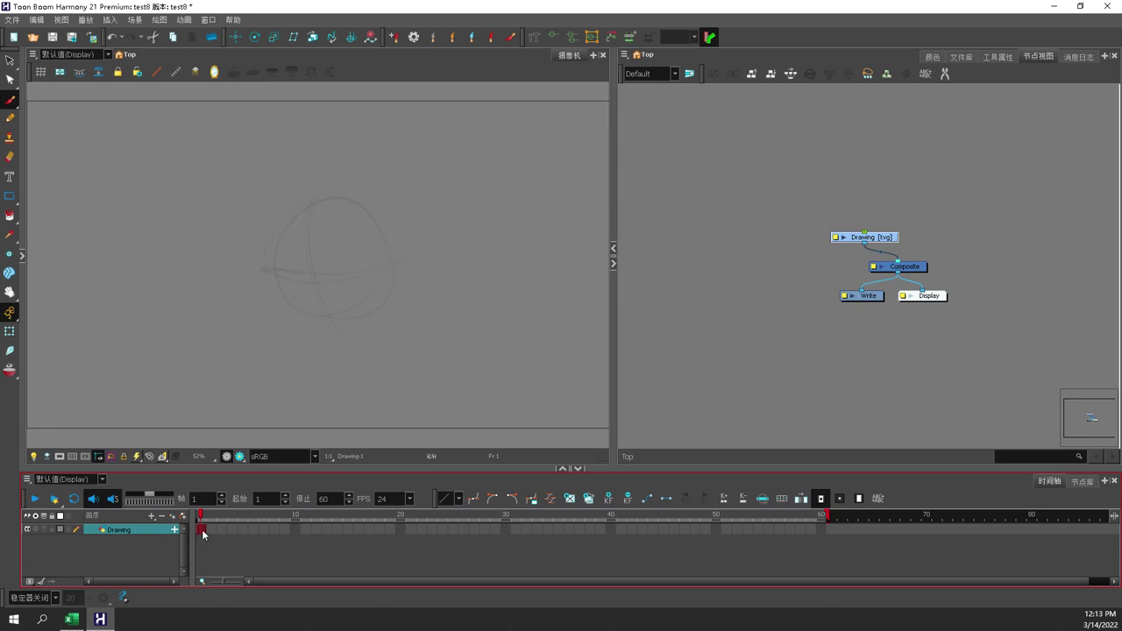
Try extending the first drawing's exposure to frame 20, then shorten it so it ends at frame 9
drag(221, 580, 233, 582)
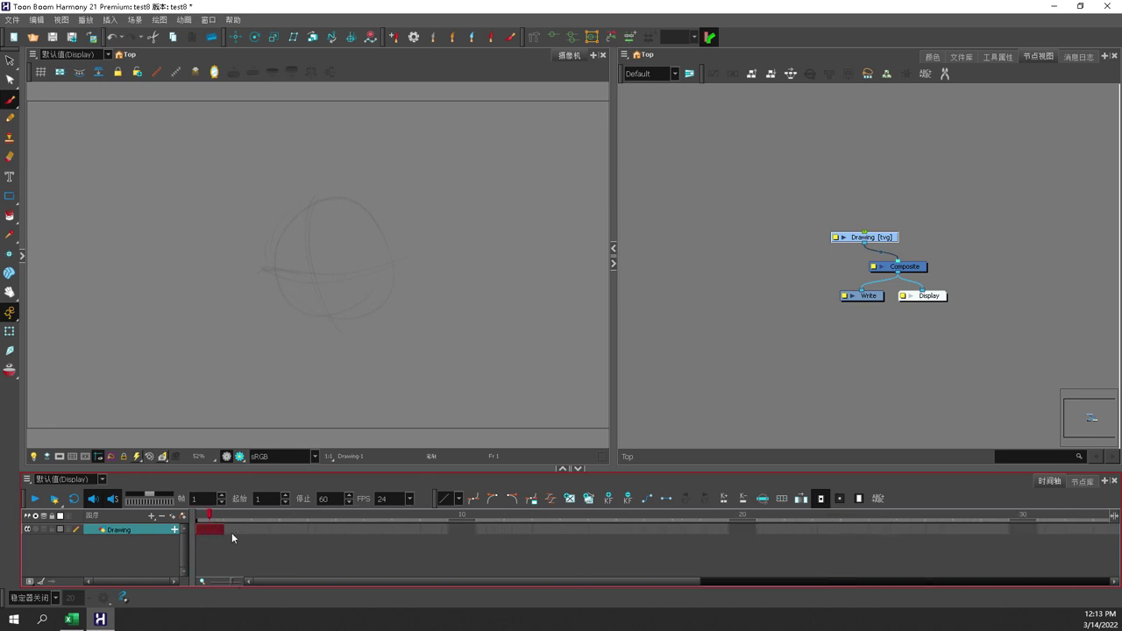
mouse_move(231, 532)
mouse_down()
mouse_move(483, 508)
mouse_move(441, 507)
mouse_move(235, 524)
mouse_move(759, 500)
mouse_move(409, 549)
mouse_move(237, 544)
mouse_move(208, 528)
mouse_up()
drag(277, 526, 747, 470)
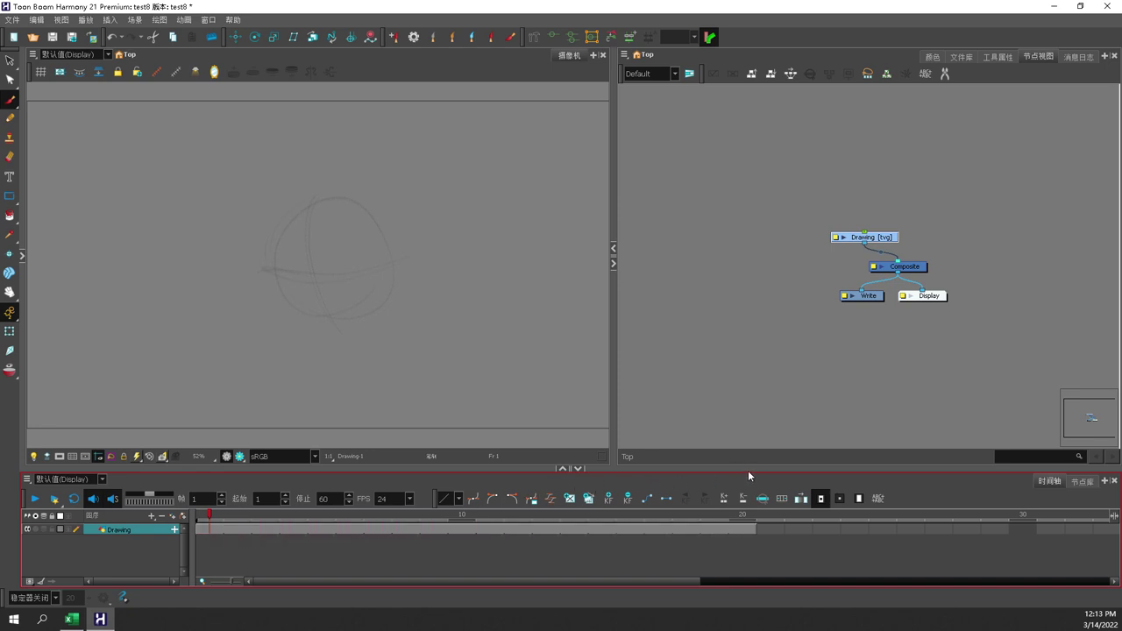
click(209, 528)
drag(278, 517, 735, 469)
mouse_move(757, 529)
mouse_down()
mouse_move(328, 580)
mouse_move(263, 563)
mouse_move(447, 531)
mouse_up()
Create empty drawings at frames 10 and 11, and extend the first drawing's exposure to frame 11
click(458, 529)
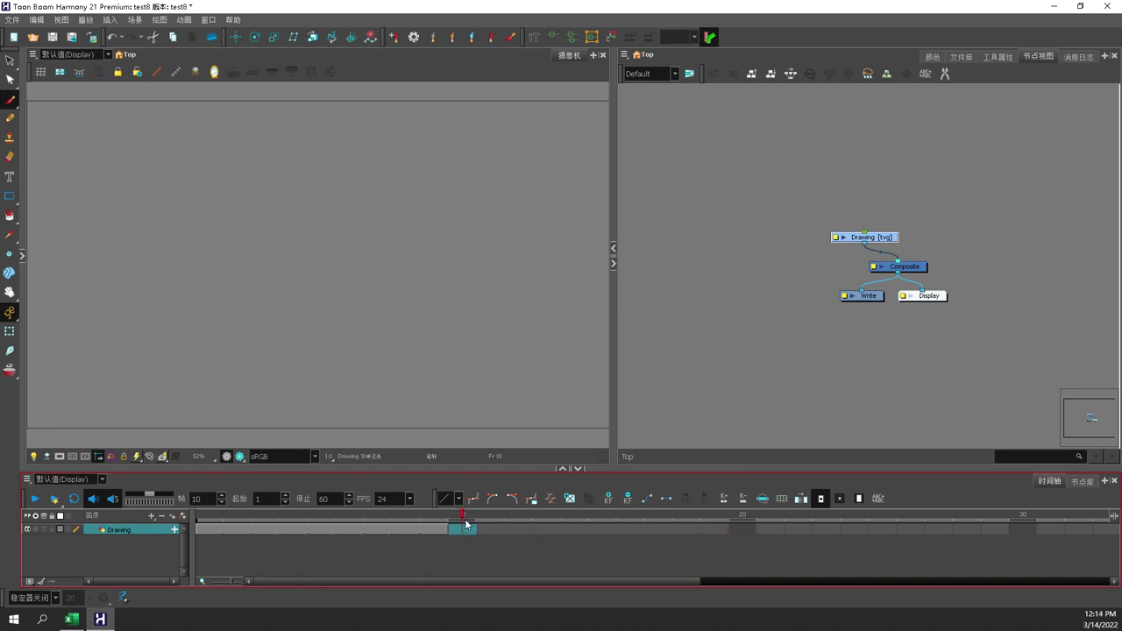
click(569, 498)
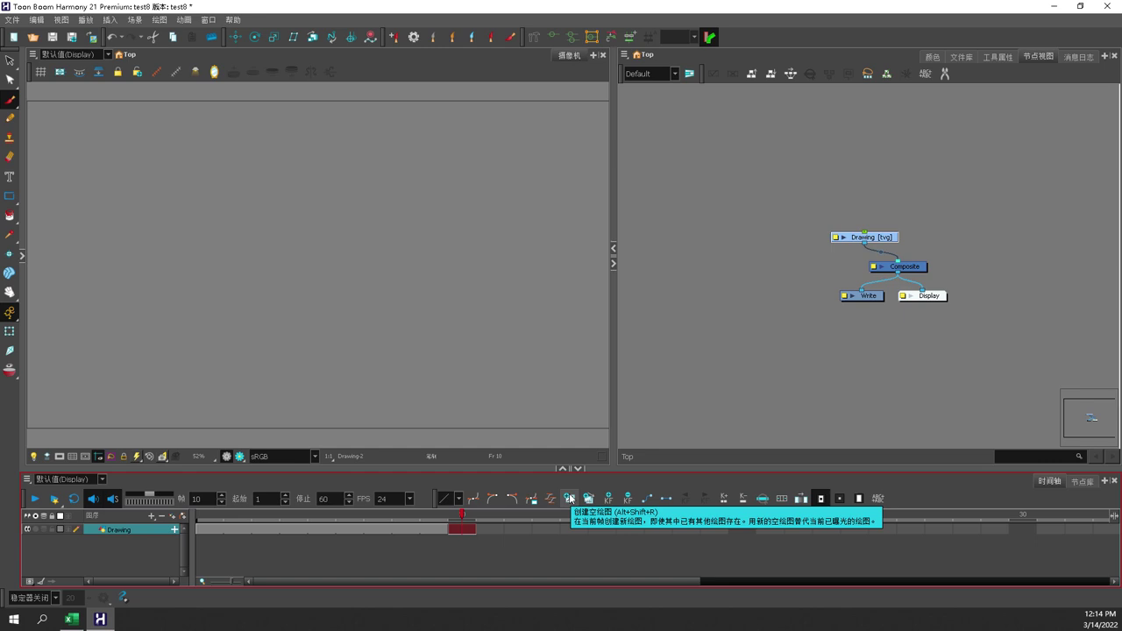
click(499, 523)
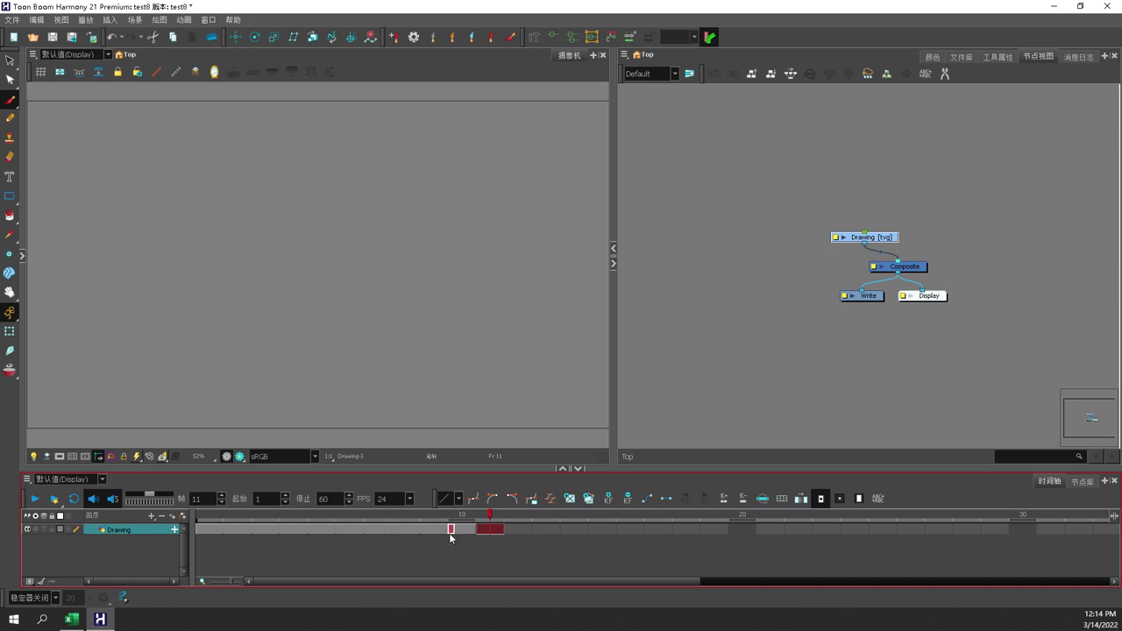
mouse_move(450, 531)
mouse_down()
mouse_move(398, 531)
mouse_move(521, 541)
mouse_move(422, 543)
mouse_move(576, 538)
mouse_move(494, 538)
mouse_up()
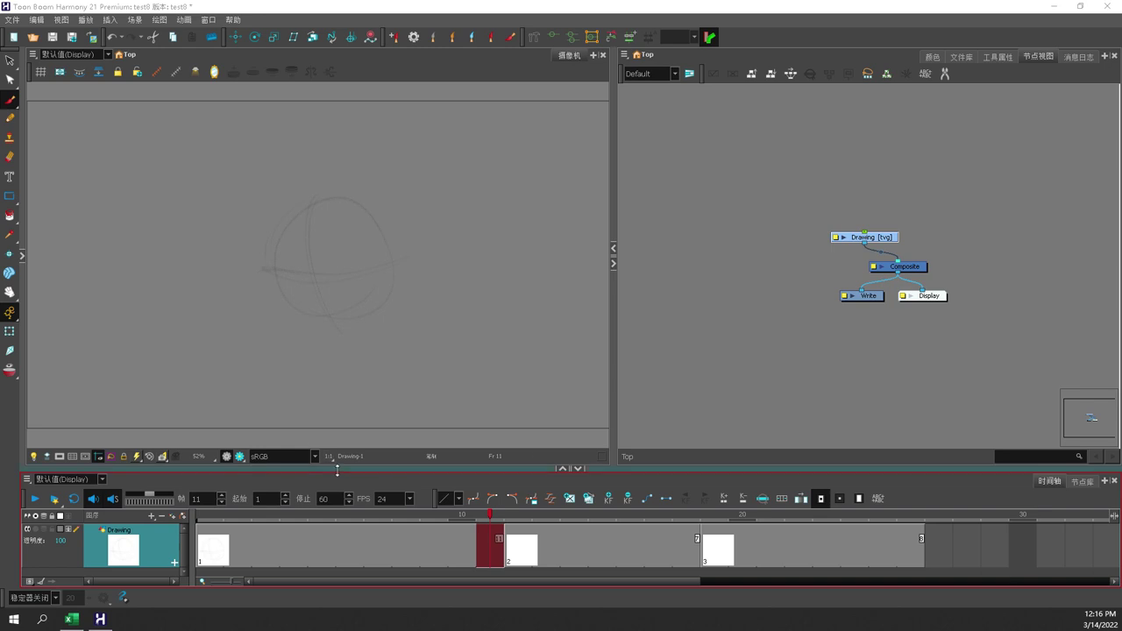
Make the timeline taller and hide the node view so the camera view fills the width
drag(233, 467, 233, 444)
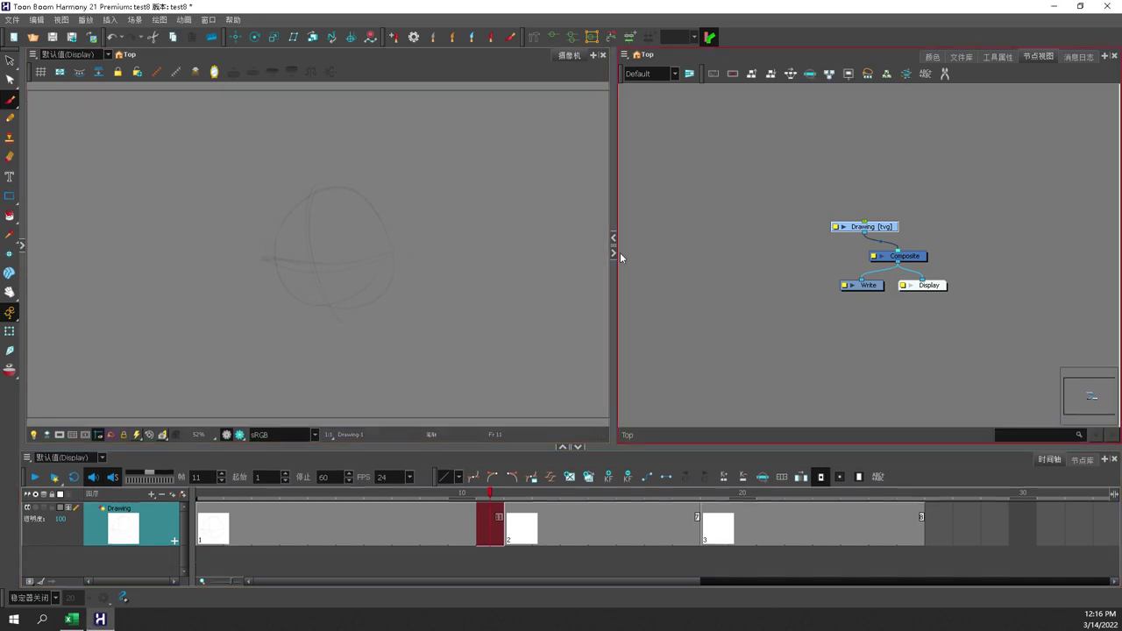
click(613, 253)
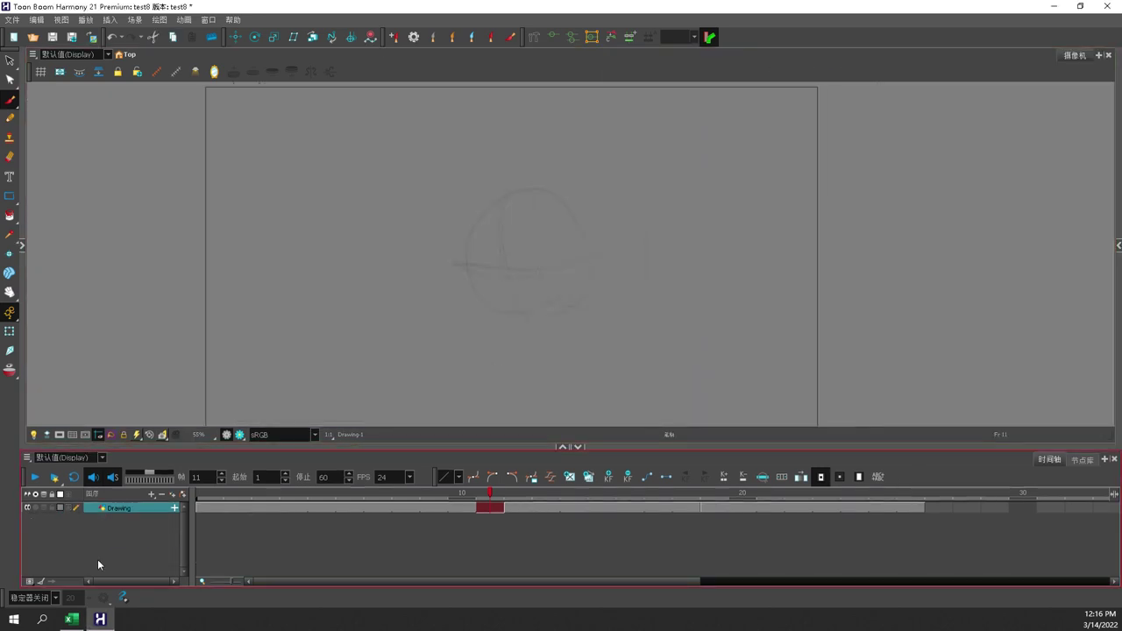
Show the drawing thumbnails for the Drawing layer in the timeline
click(69, 507)
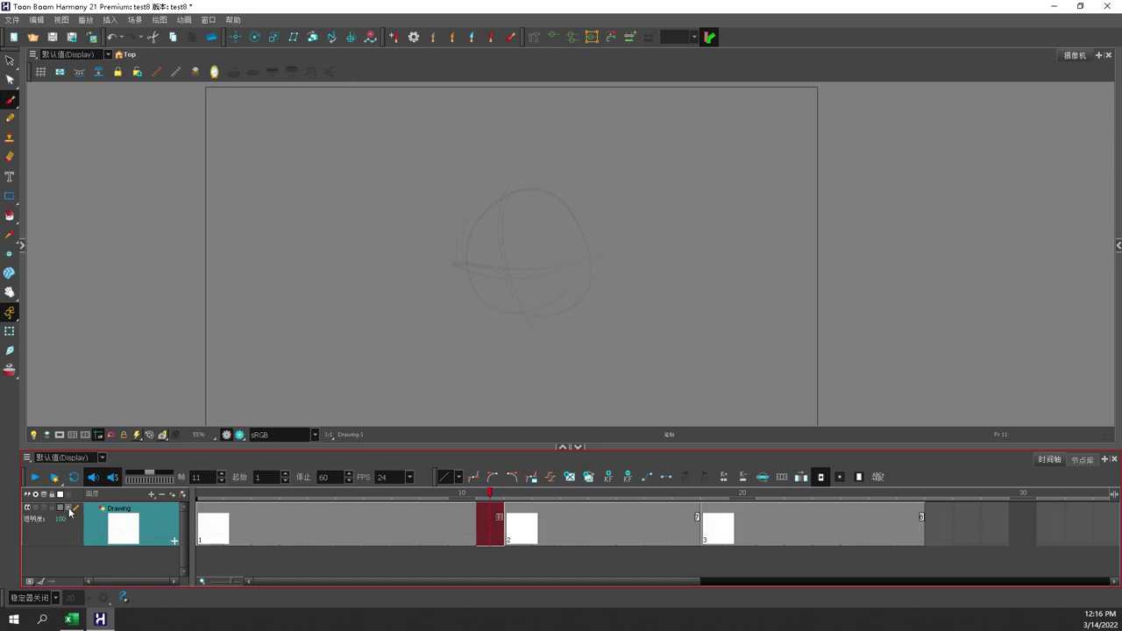
click(69, 507)
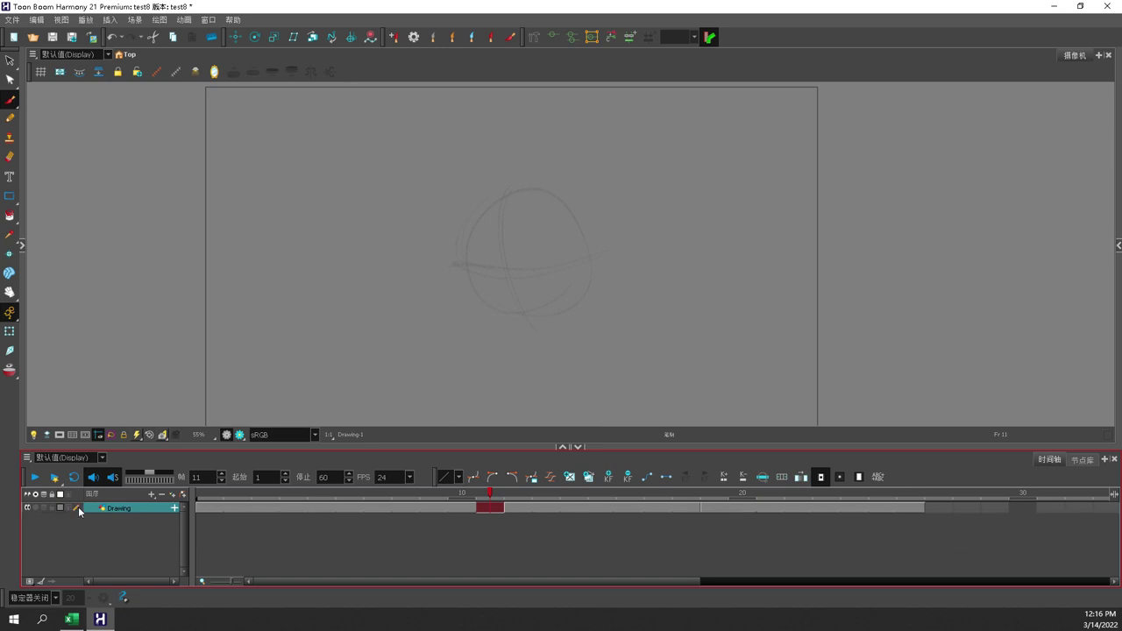
click(67, 507)
Enable onion skin and sketch a turned round head with a small circle at its lower right in the second drawing at frame 12
click(525, 492)
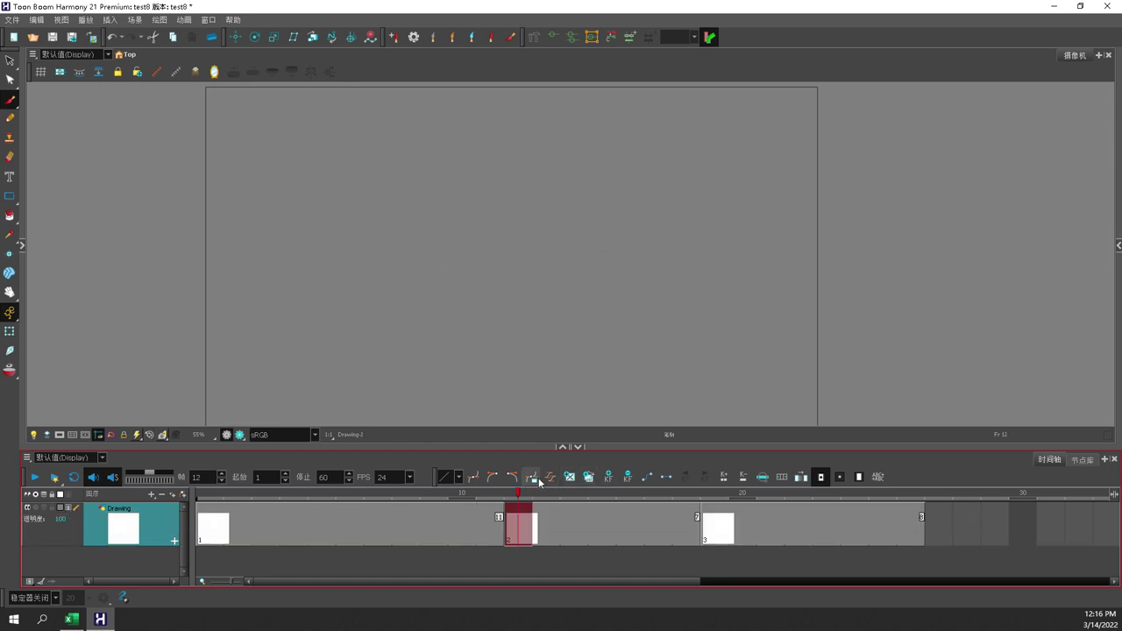
click(9, 371)
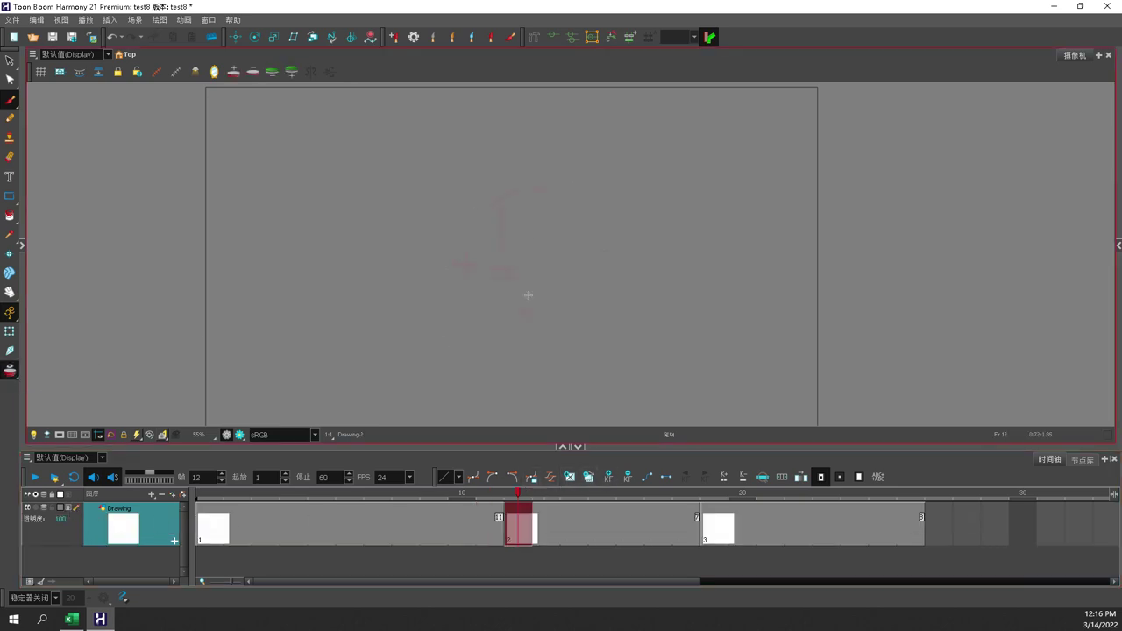
drag(493, 246, 606, 226)
mouse_move(547, 198)
mouse_down()
mouse_move(595, 276)
mouse_move(612, 254)
mouse_up()
mouse_move(565, 211)
mouse_down()
mouse_move(590, 317)
mouse_move(566, 329)
mouse_move(563, 302)
mouse_move(602, 307)
mouse_move(590, 280)
mouse_up()
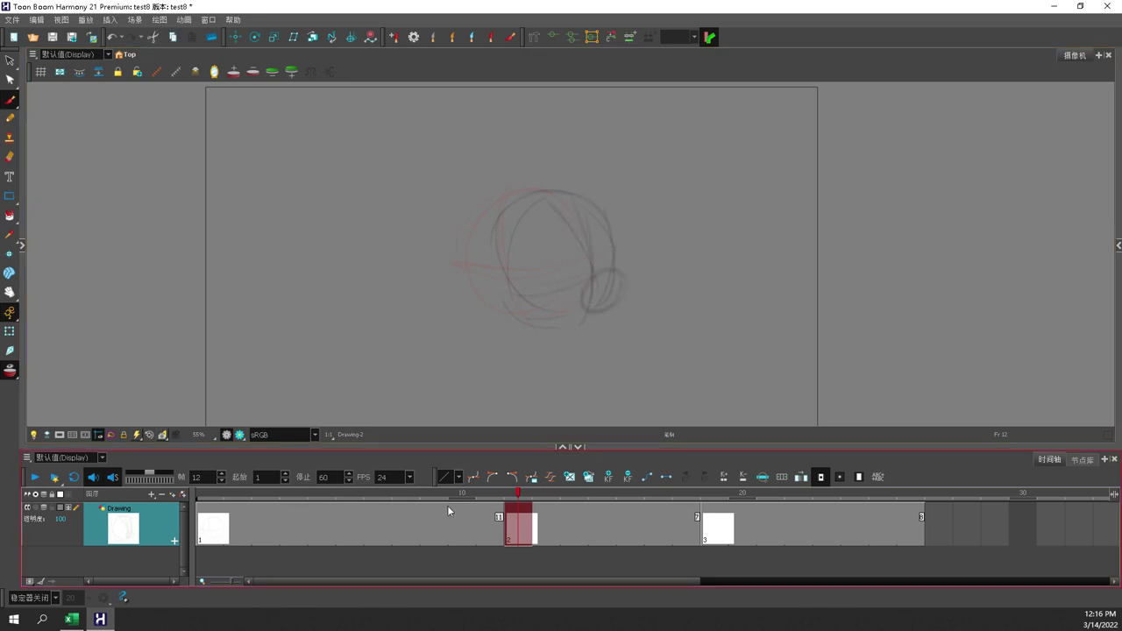
Add a small circle at the lower left of the head in the first drawing at frame 11
click(480, 517)
drag(514, 269, 524, 280)
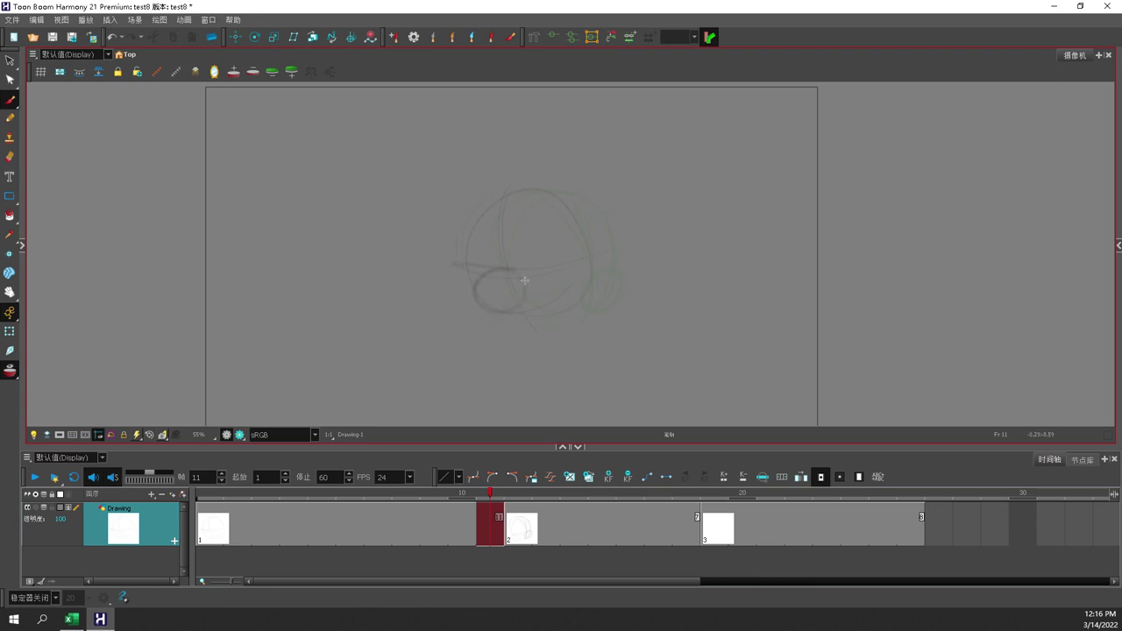
click(508, 536)
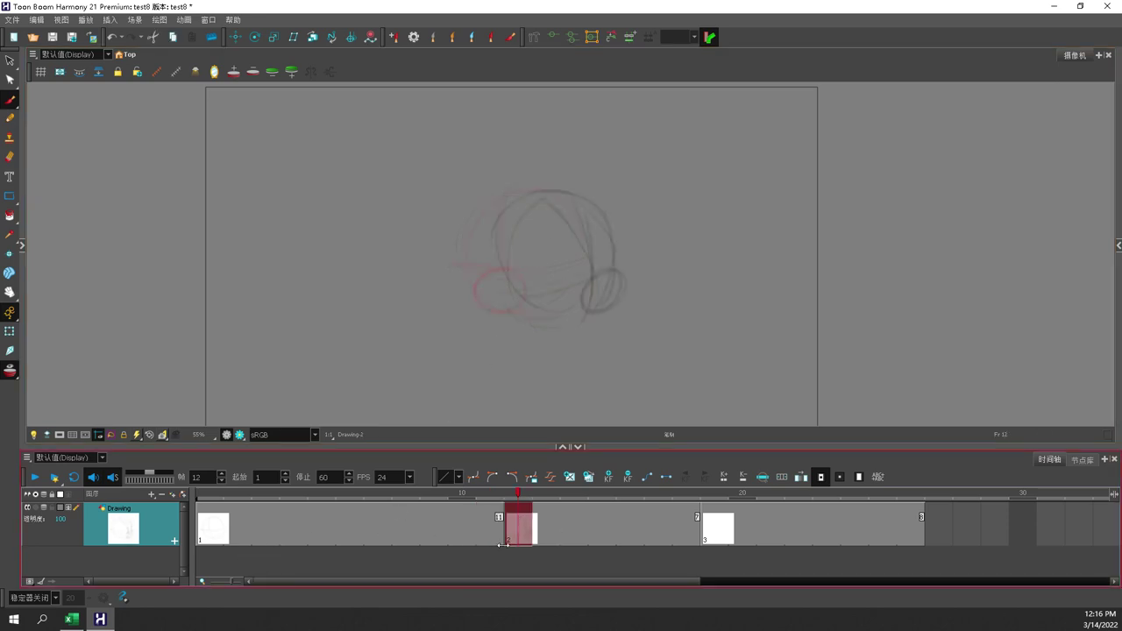
Sketch the head farther right with a small circle on the third drawing at frame 19, and move that small circle slightly up
key(g)
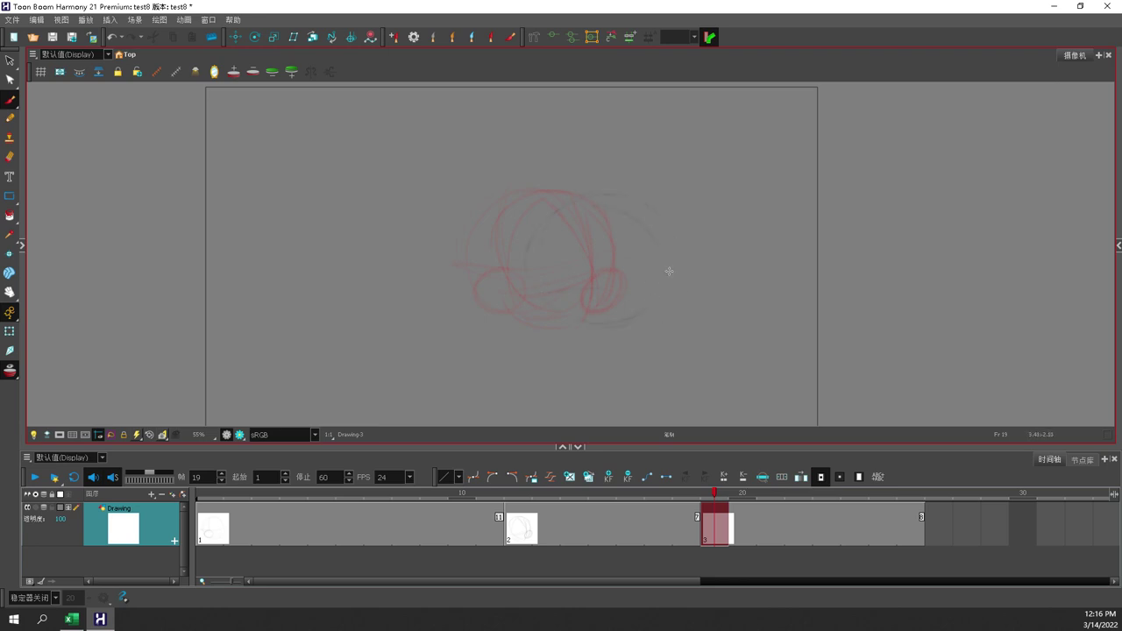
drag(644, 278, 692, 263)
key(alt+s)
click(686, 297)
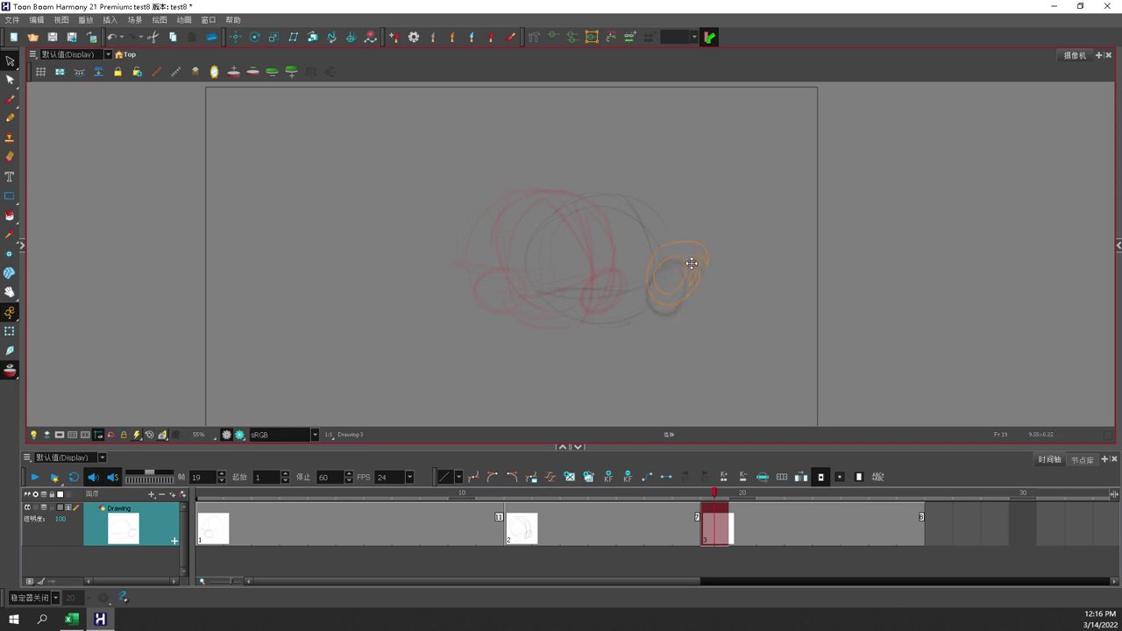
key(alt+b)
mouse_move(740, 308)
mouse_down()
mouse_move(715, 377)
mouse_move(764, 369)
mouse_up()
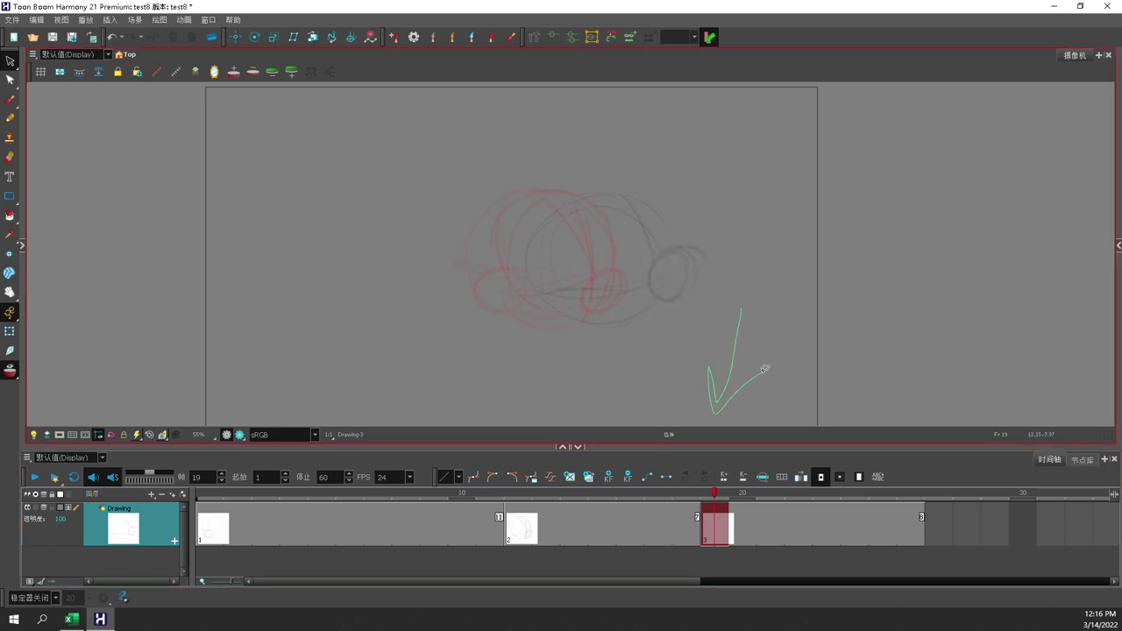
key(ctrl+z)
key(alt+s)
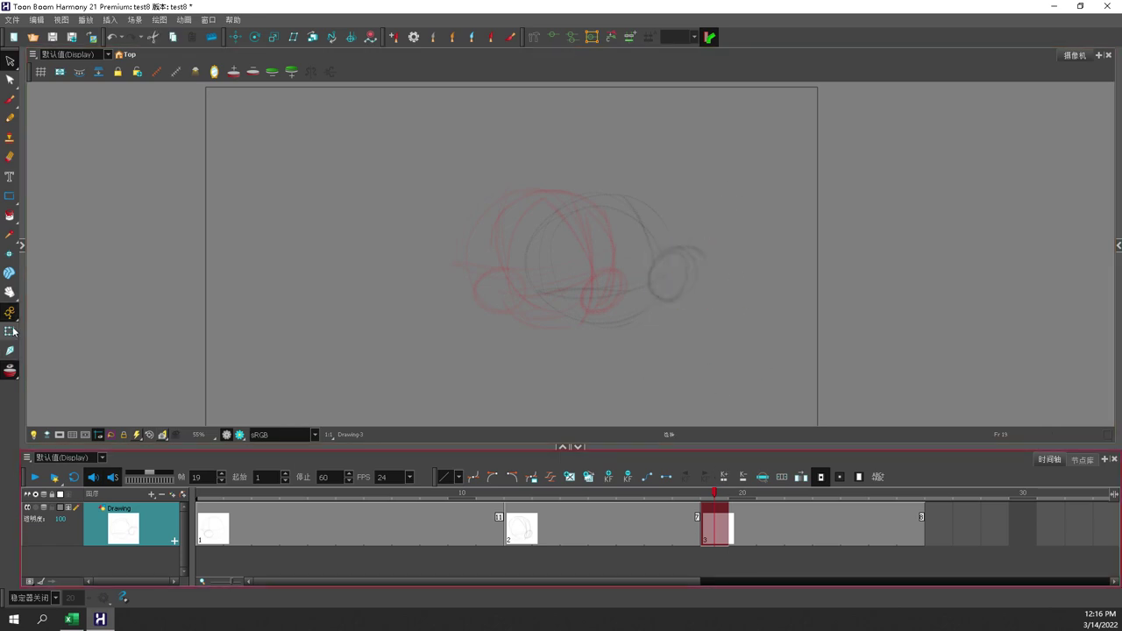
key(ctrl+a)
click(673, 559)
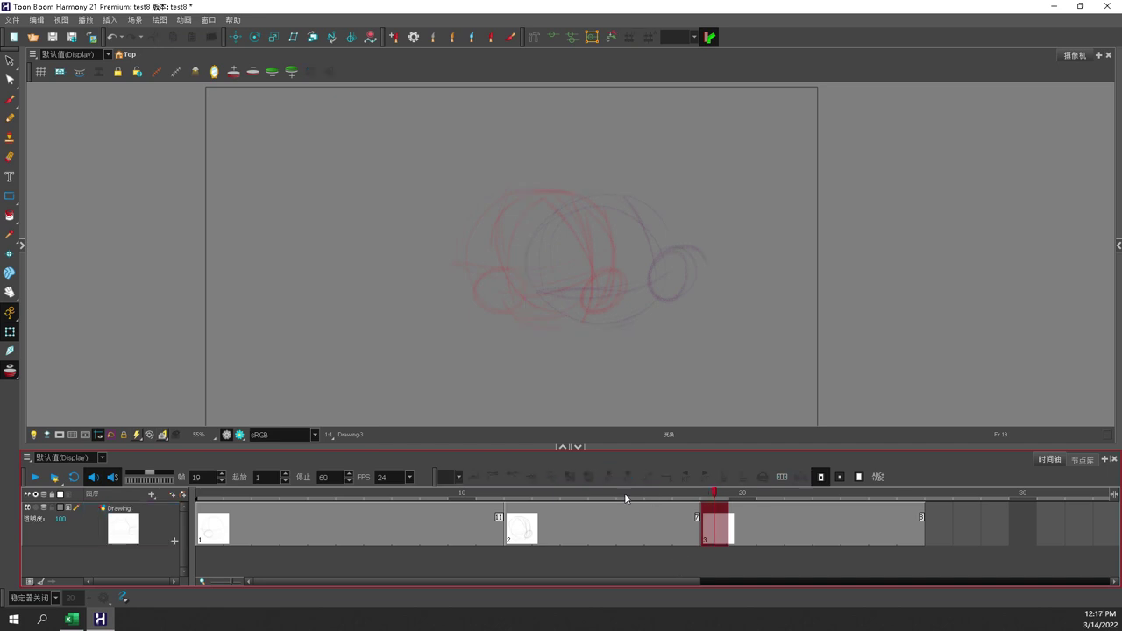
Scrub between frames 4 and 15 to compare the drawings with onion skin, and look through the layer types that can be added
mouse_move(416, 501)
mouse_down()
mouse_move(351, 495)
mouse_move(688, 445)
mouse_move(594, 457)
mouse_move(300, 448)
mouse_up()
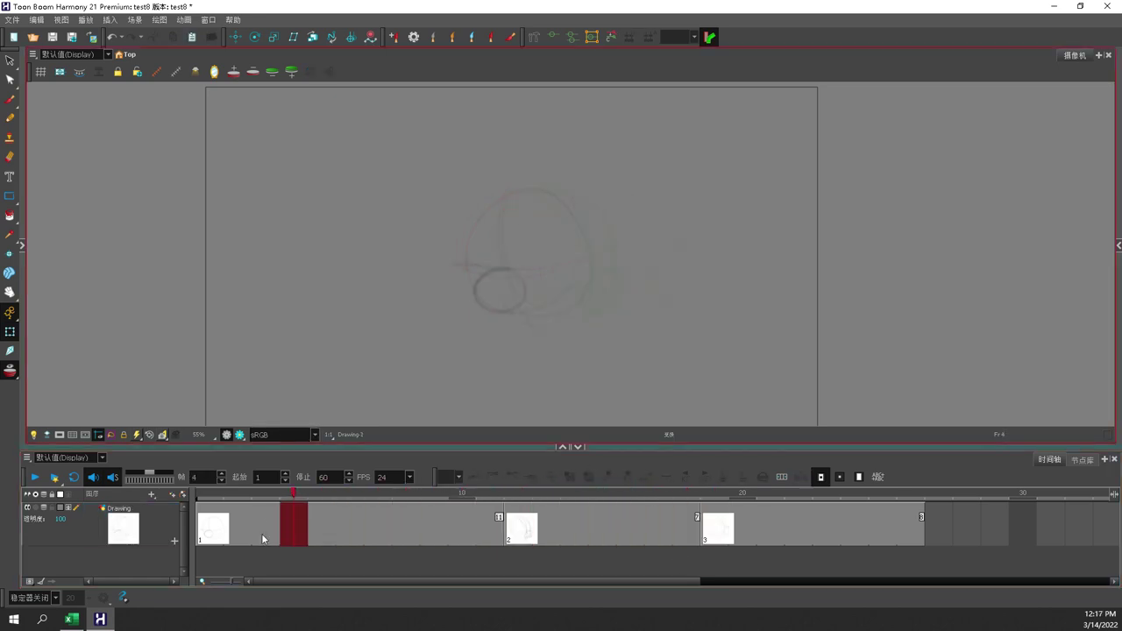
click(151, 494)
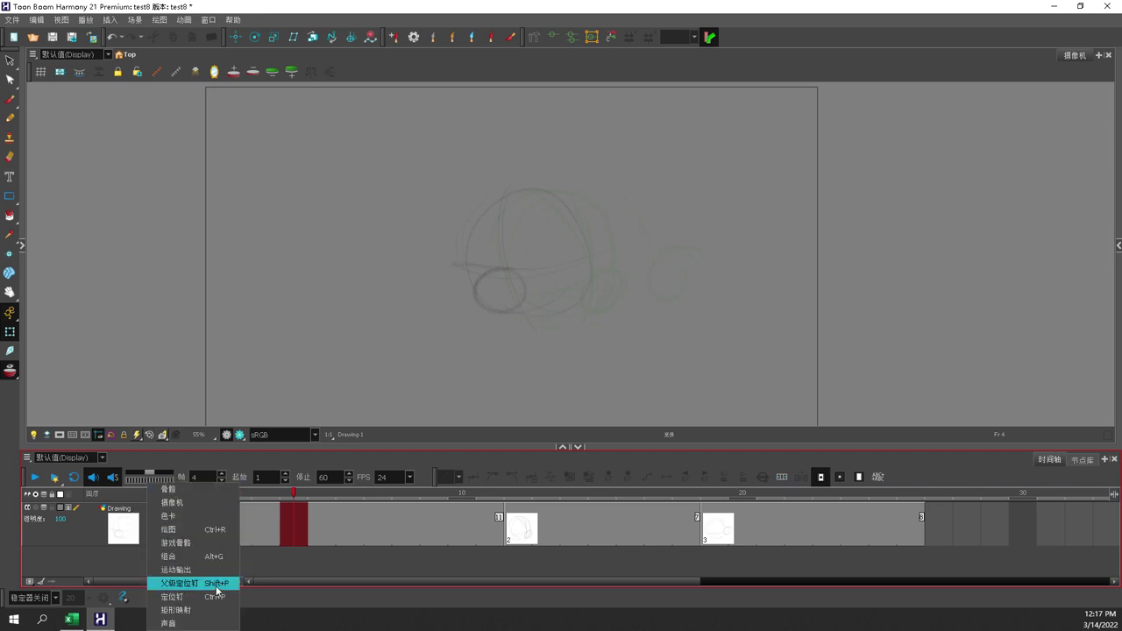
drag(407, 496, 605, 495)
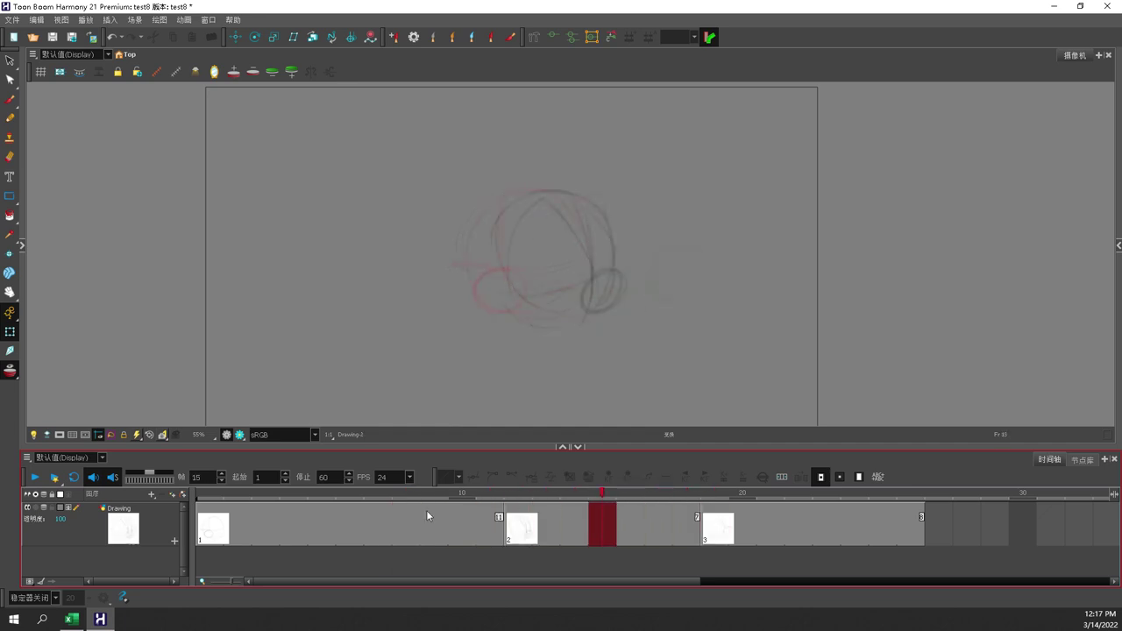
Toggle the Drawing layer's visibility, onion skin and lock, and restore each one
click(27, 507)
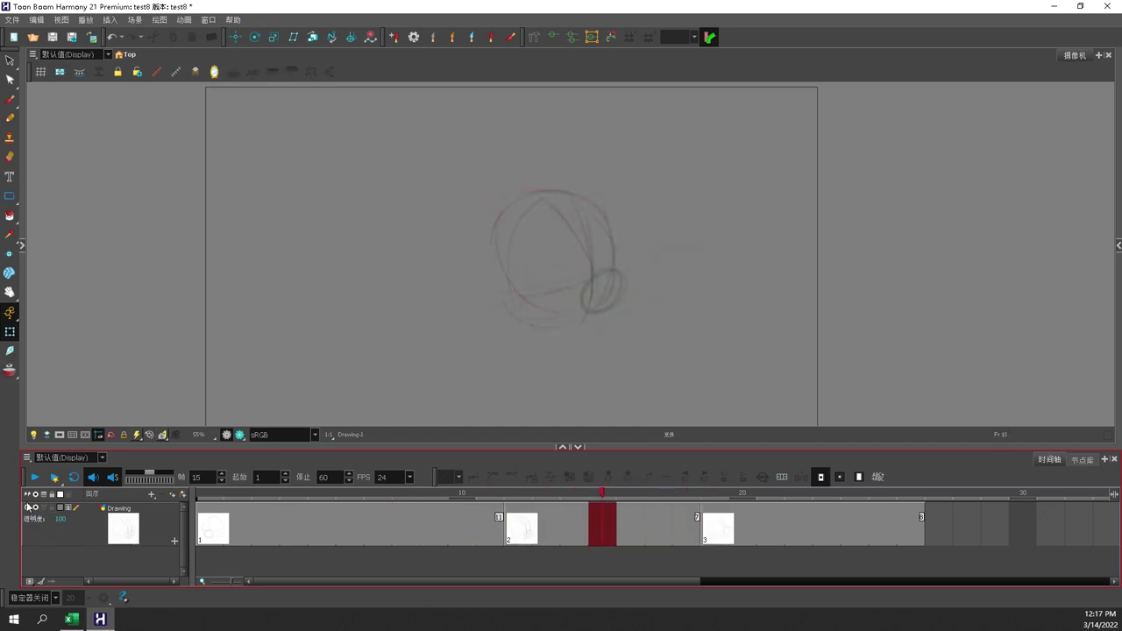
click(27, 508)
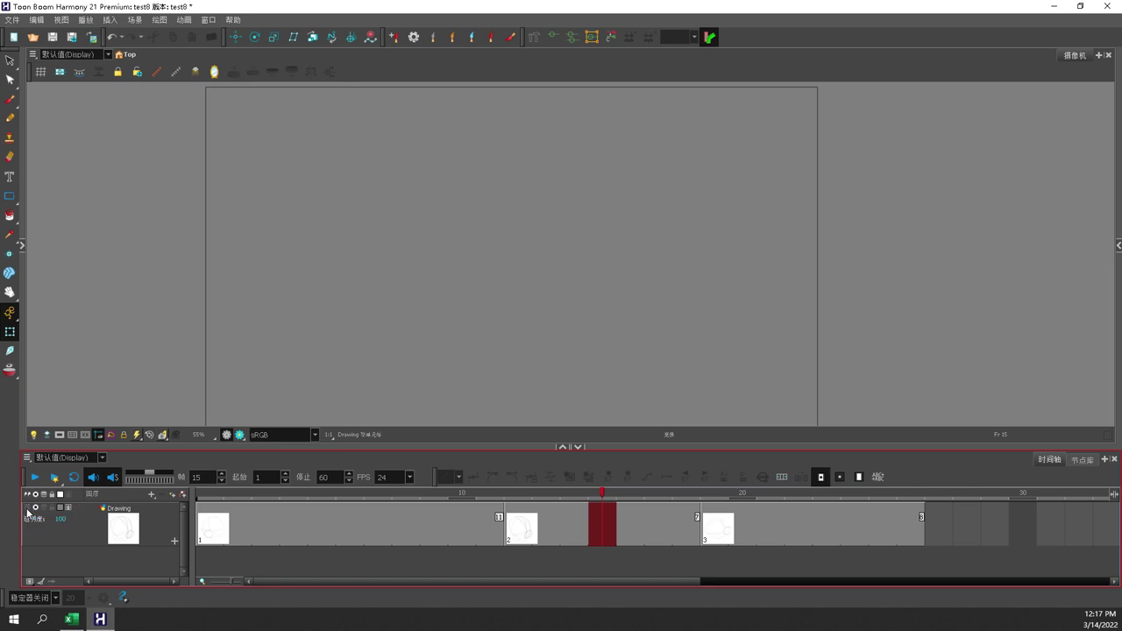
click(27, 508)
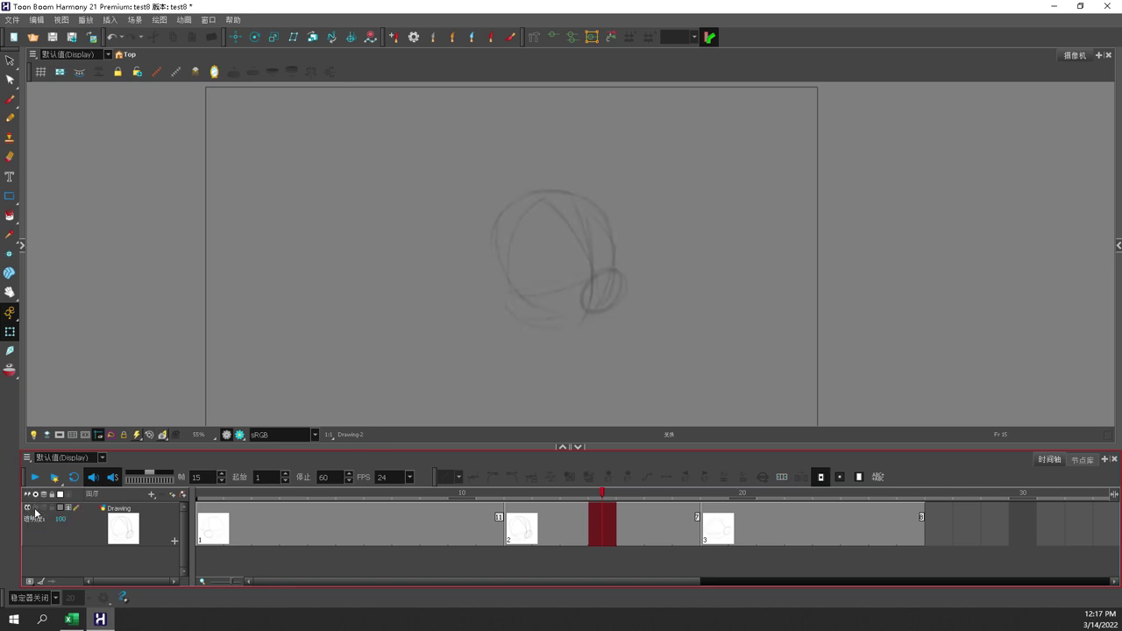
click(44, 507)
click(43, 508)
click(53, 507)
click(52, 507)
Change the Drawing layer's timeline colour to a light blue
click(68, 507)
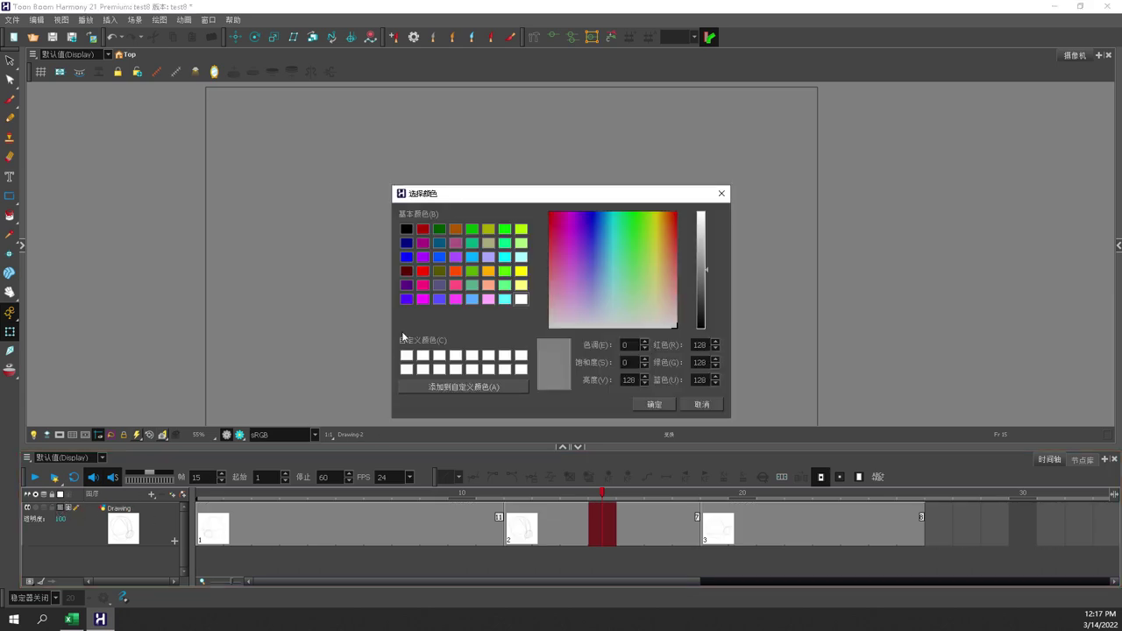
drag(595, 284, 552, 213)
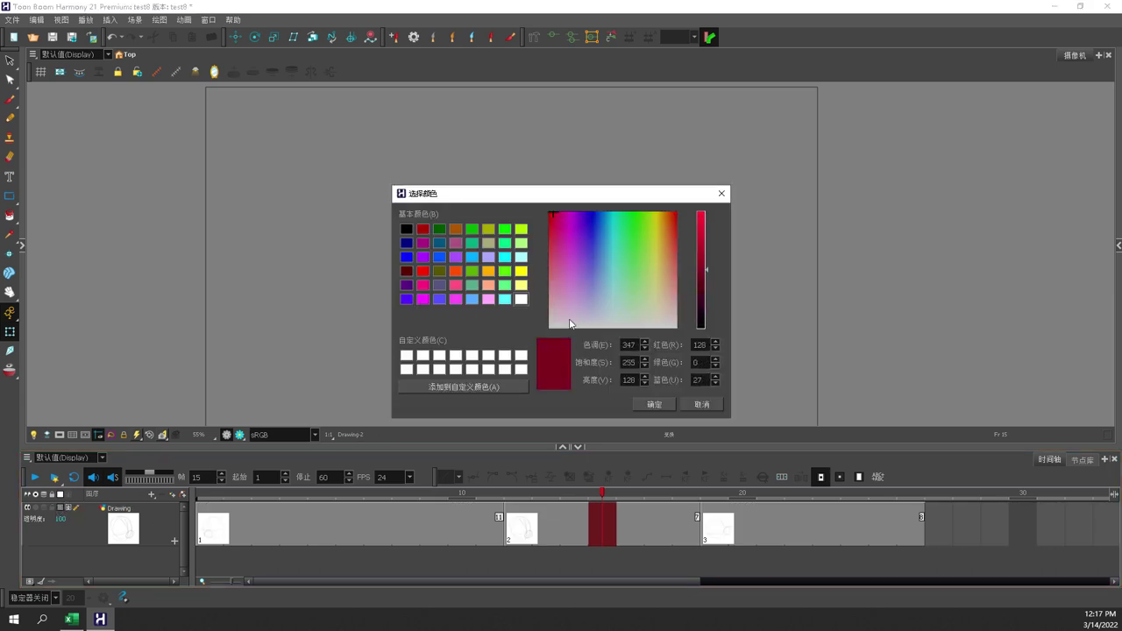
click(706, 223)
mouse_move(651, 242)
mouse_down()
mouse_move(626, 271)
mouse_move(638, 251)
mouse_up()
click(598, 286)
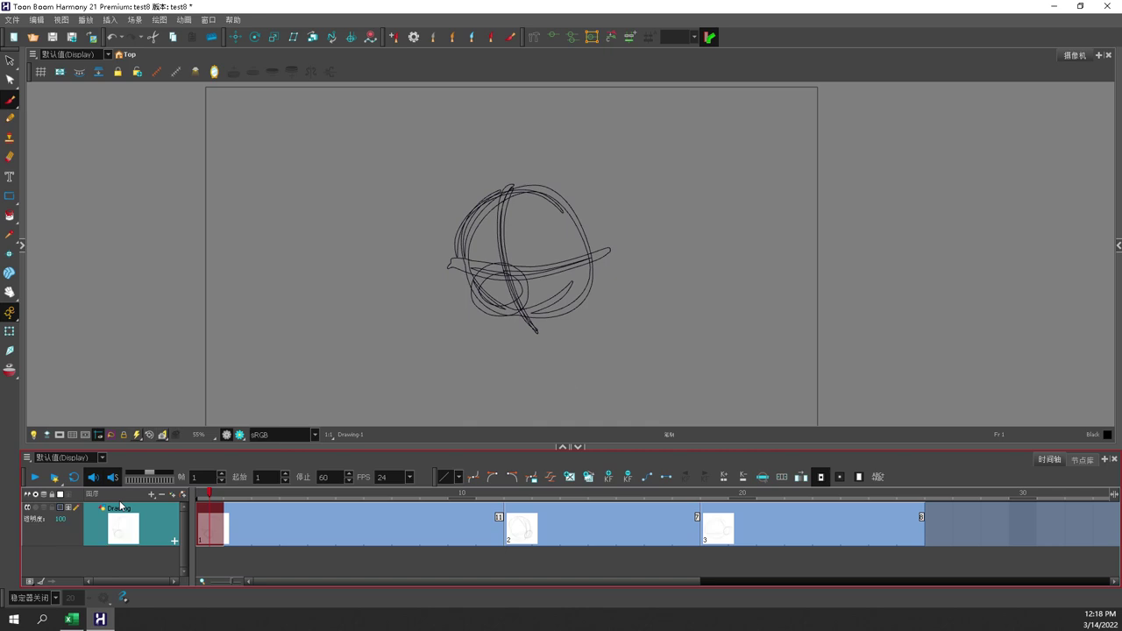
Sketch a large circle to the left of the head in the third drawing at frame 19, and return to frame 1
drag(516, 500, 715, 498)
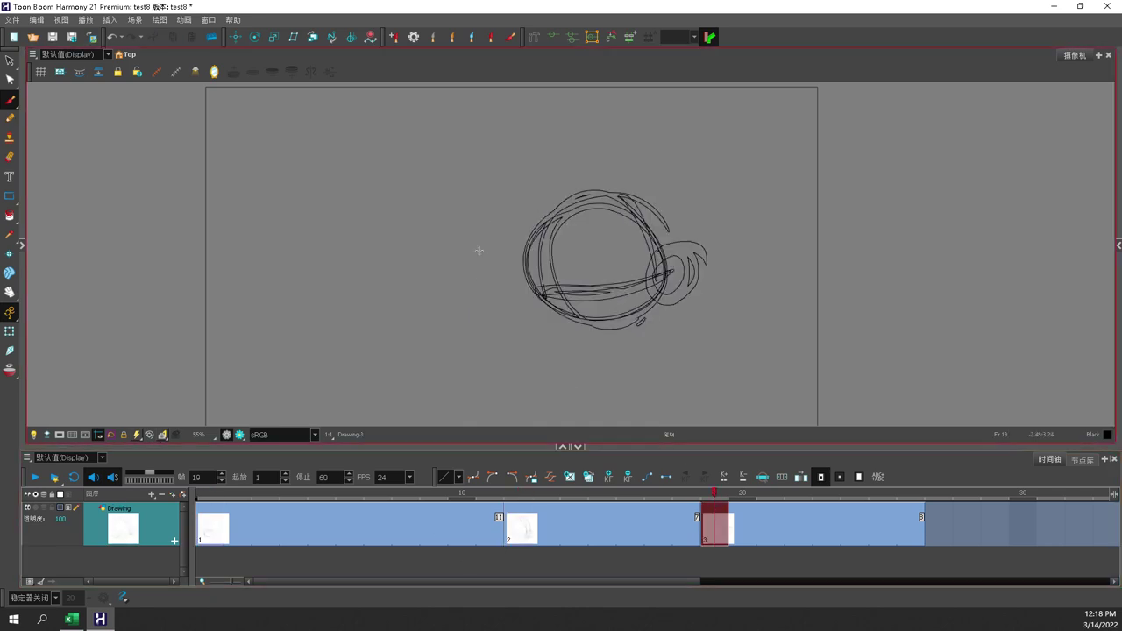
drag(336, 213, 302, 272)
mouse_move(207, 494)
mouse_down()
mouse_move(147, 489)
mouse_move(560, 477)
mouse_move(727, 452)
mouse_move(326, 470)
mouse_move(578, 451)
mouse_move(450, 466)
mouse_move(517, 446)
mouse_move(731, 422)
mouse_move(574, 447)
mouse_move(688, 441)
mouse_move(110, 531)
mouse_up()
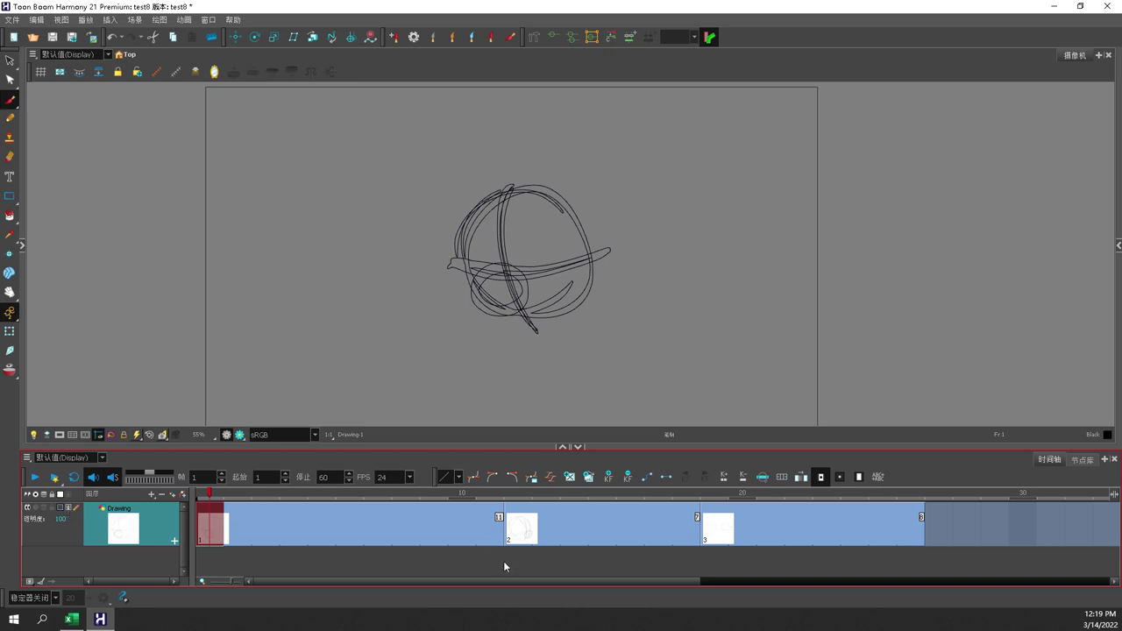
Examine the exposures of the three drawings along the timeline, including frames 18 and 19
drag(229, 583, 223, 583)
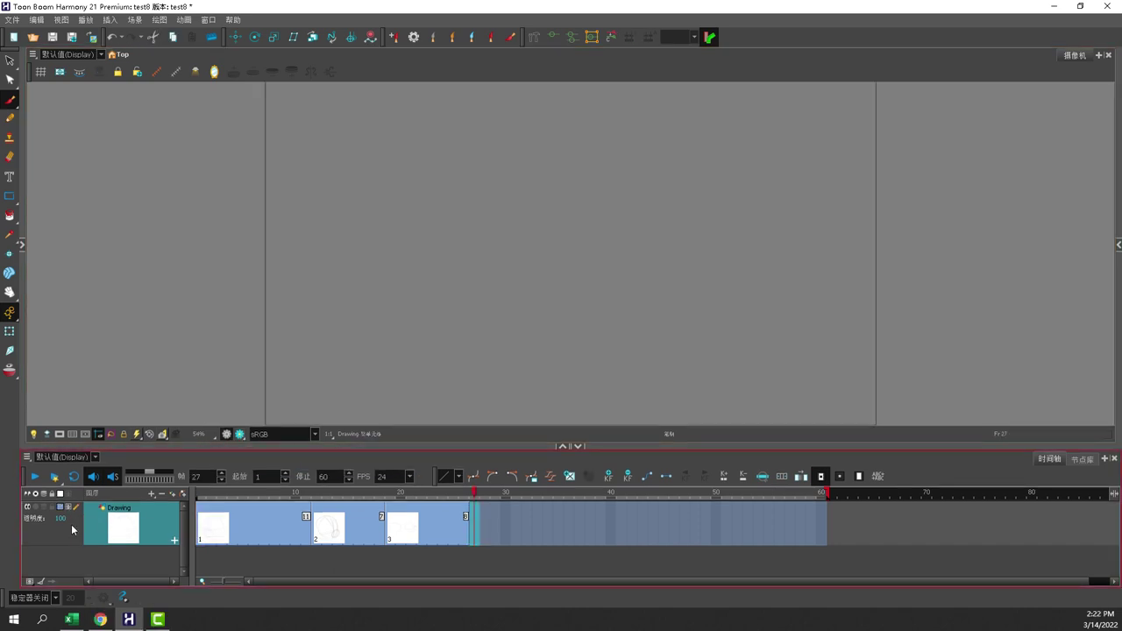
click(223, 531)
click(480, 523)
click(389, 529)
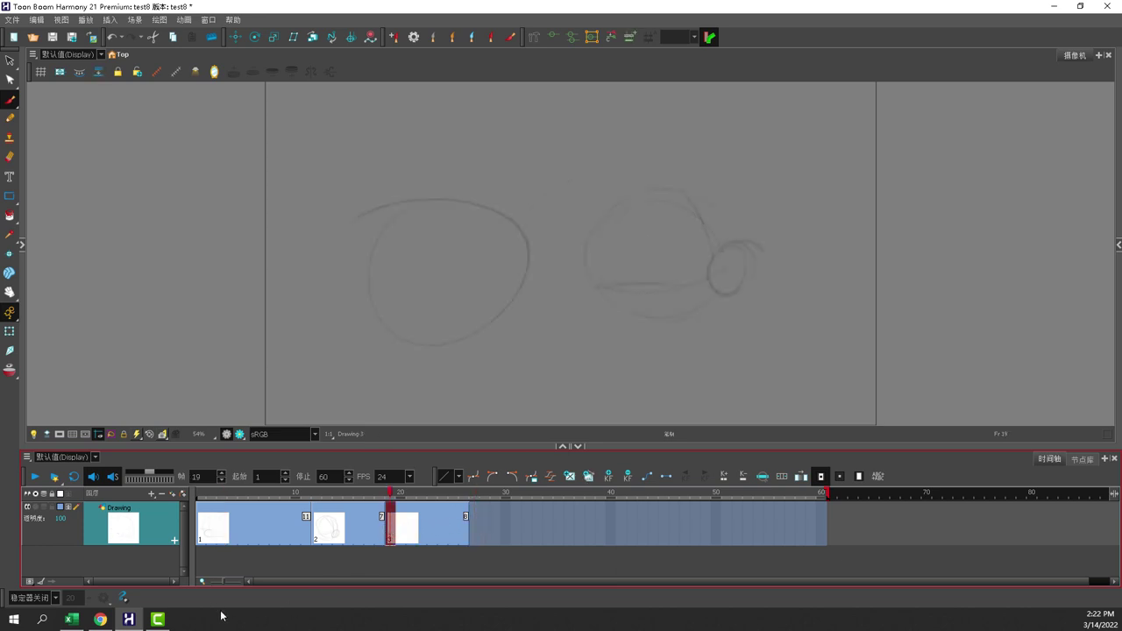
drag(218, 581, 225, 580)
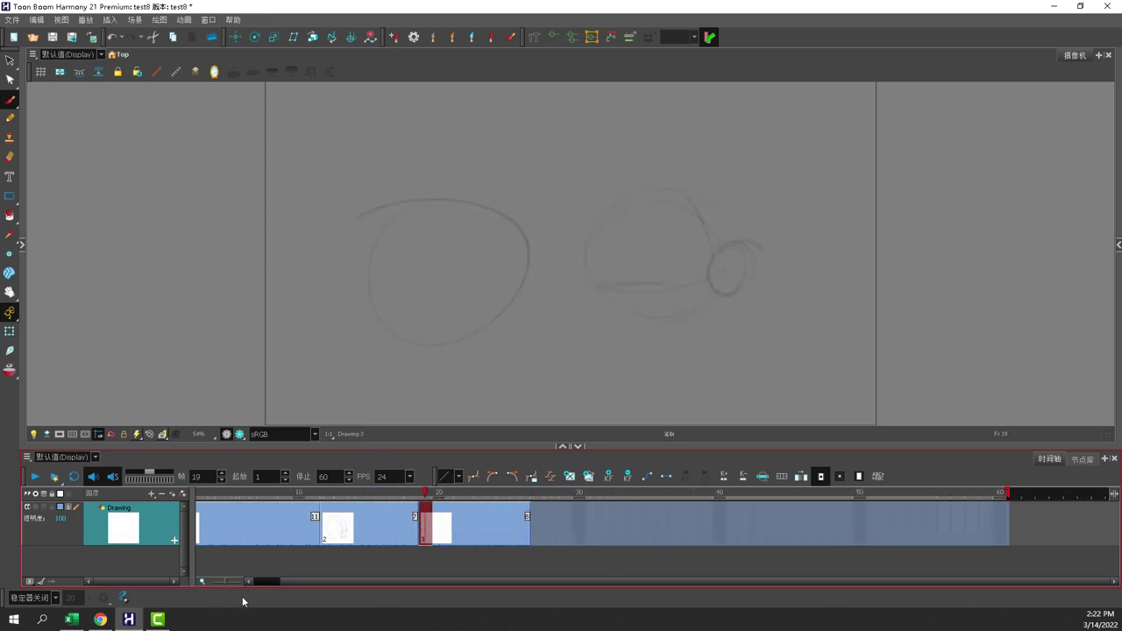
mouse_move(412, 517)
mouse_down()
mouse_move(429, 514)
mouse_move(389, 520)
mouse_move(413, 522)
mouse_move(426, 496)
mouse_move(443, 496)
mouse_move(409, 501)
mouse_up()
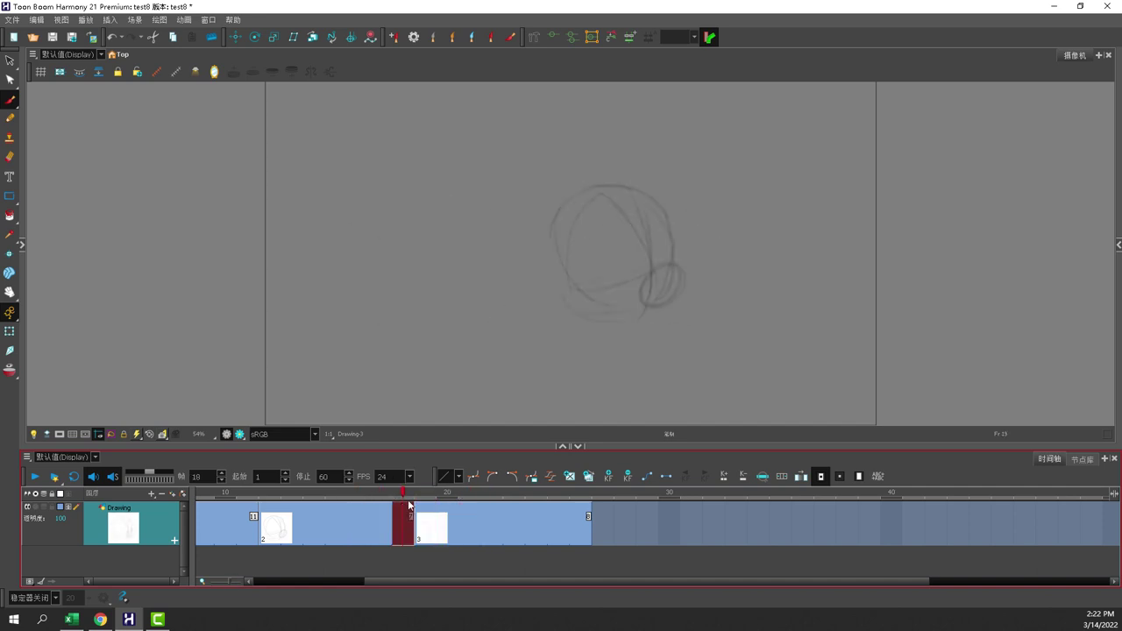
Add a camera layer to the timeline below the Drawing layer
click(150, 494)
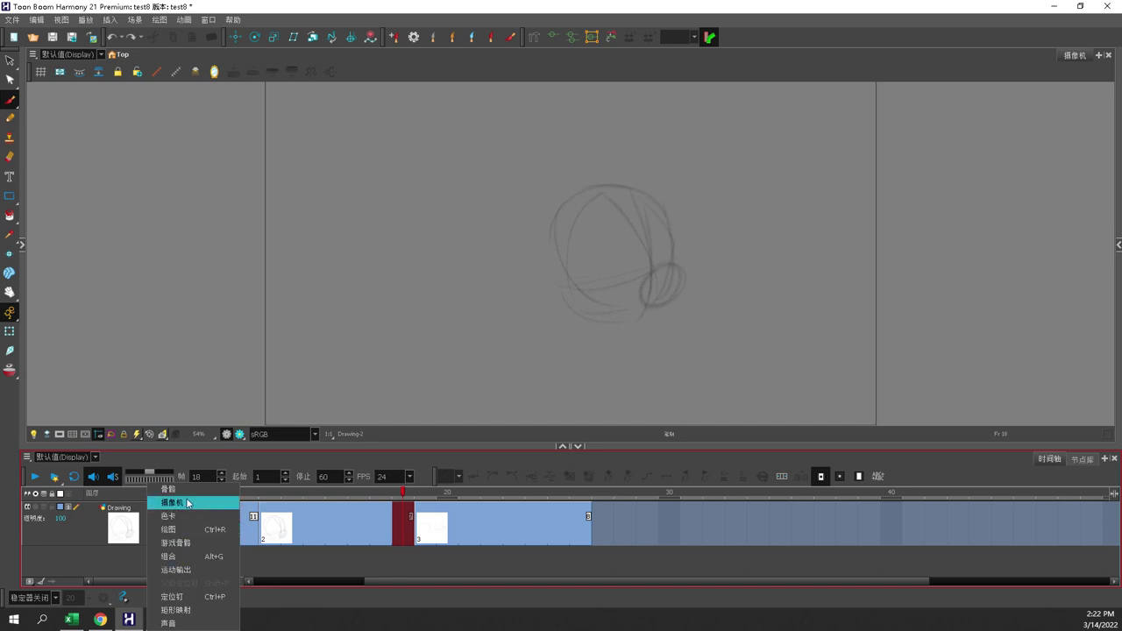
click(190, 491)
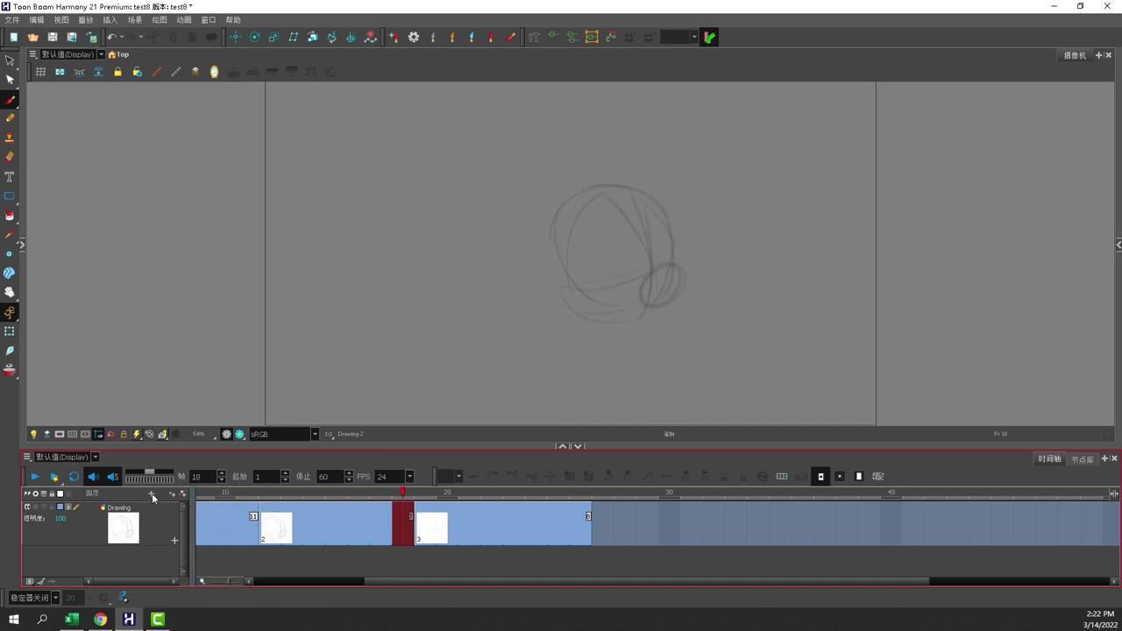
click(152, 496)
click(142, 512)
click(151, 493)
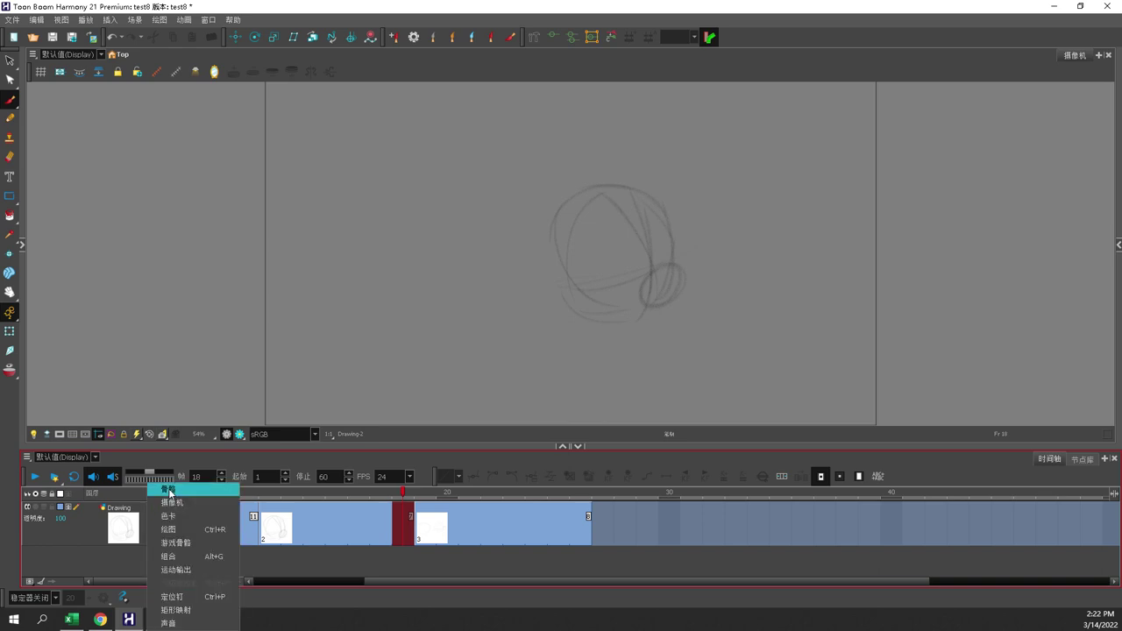
click(181, 507)
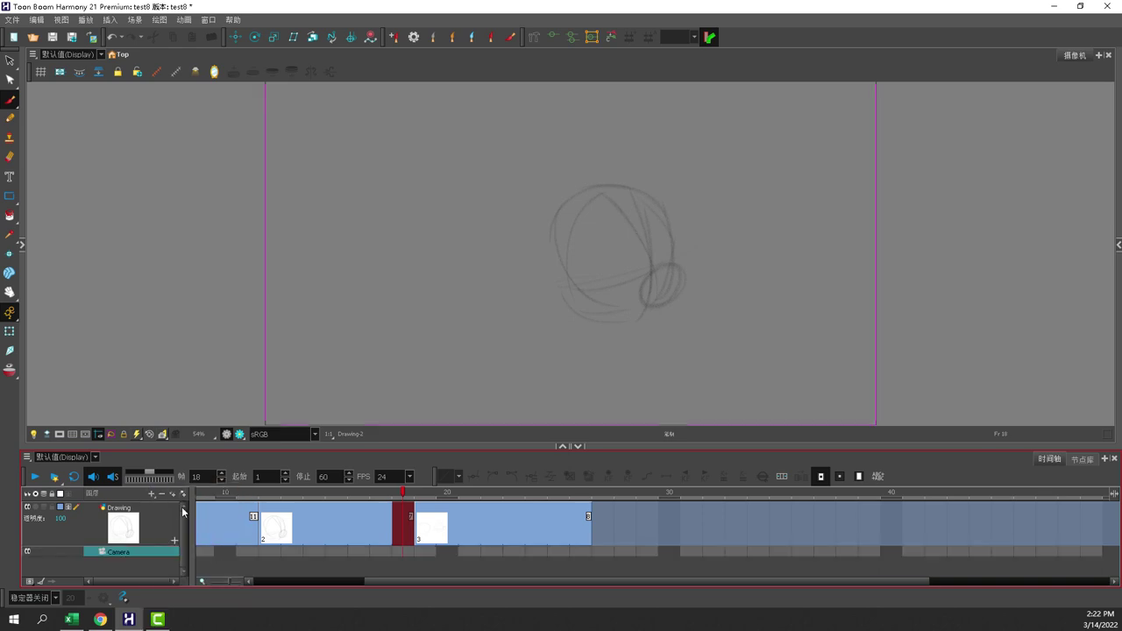
Add a colour card layer and a group layer to the timeline
click(152, 496)
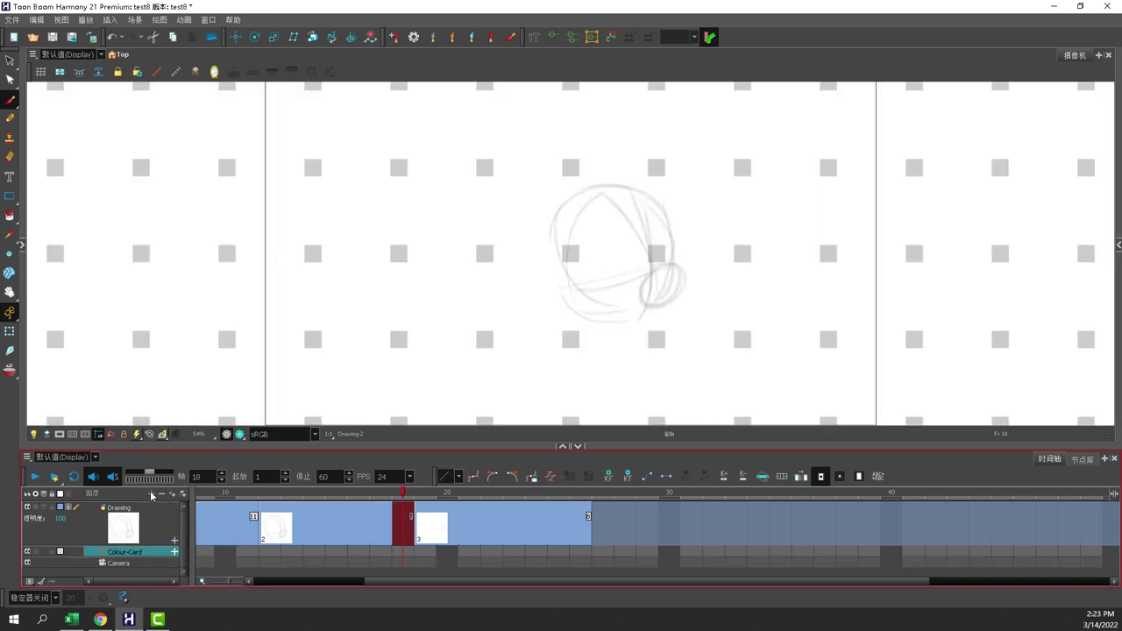
click(151, 493)
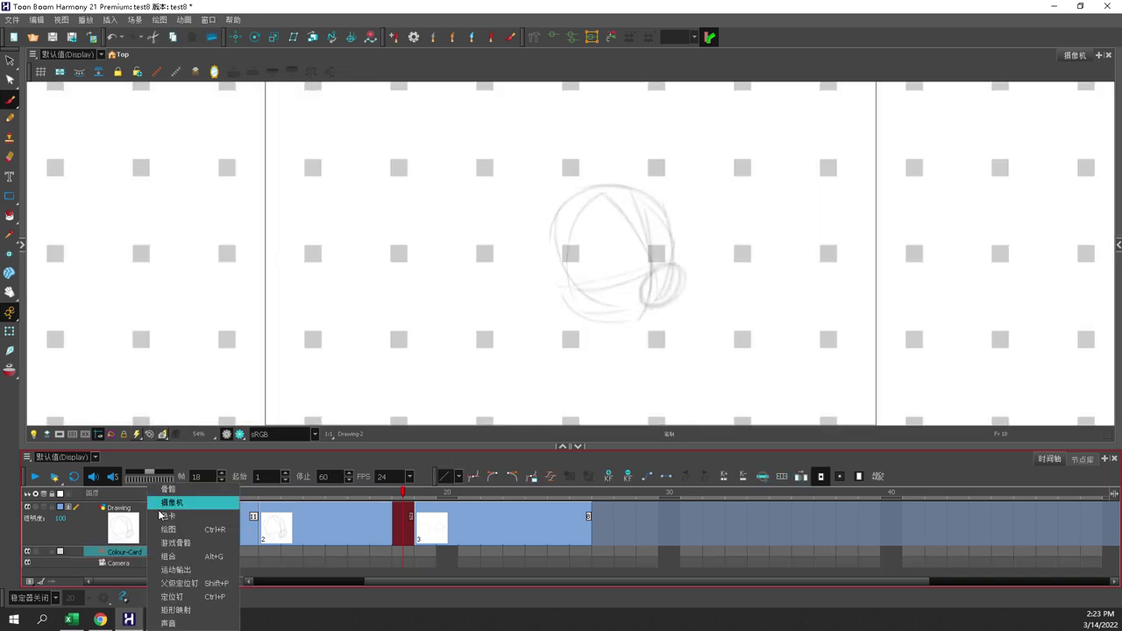
click(187, 559)
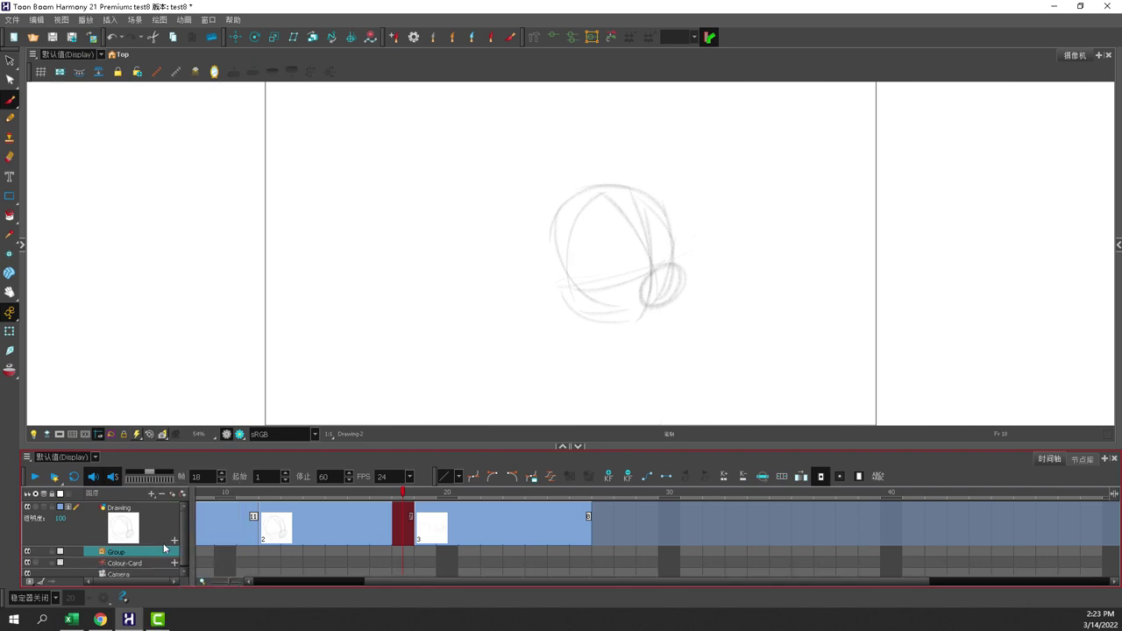
click(150, 494)
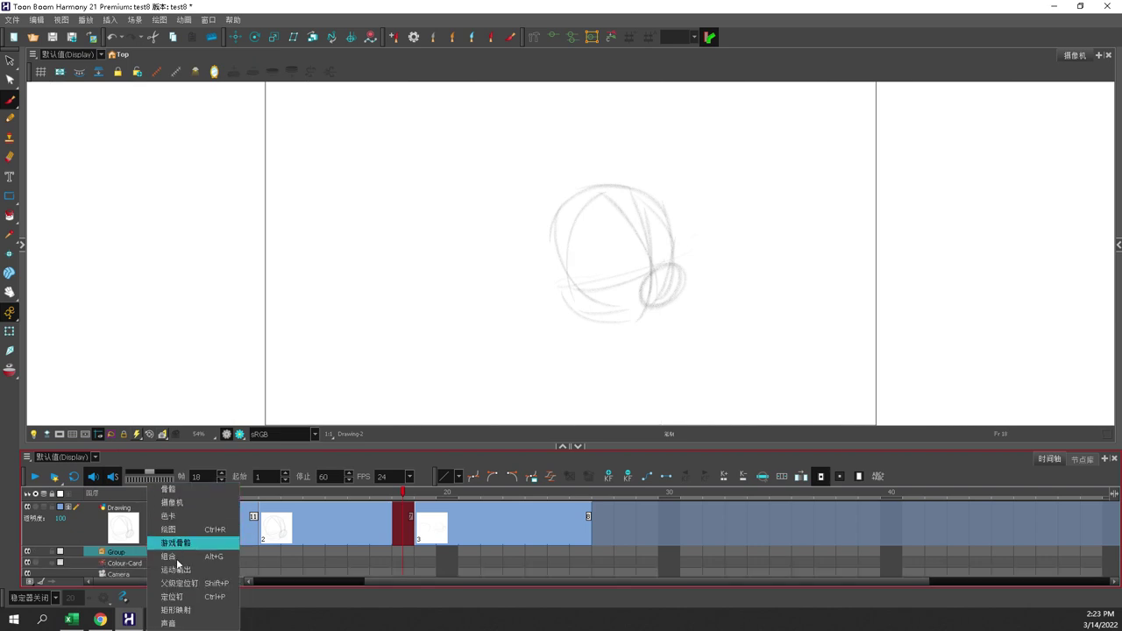
Switch the timeline's active display to Display, and add a vector drawing layer with a parent peg
click(94, 458)
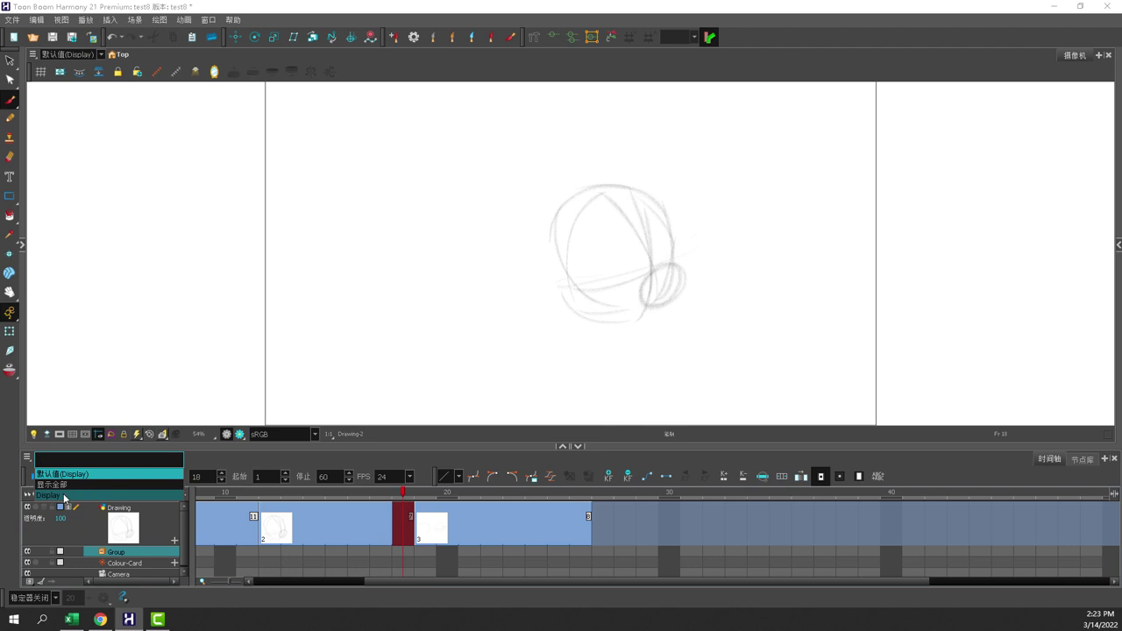
click(64, 496)
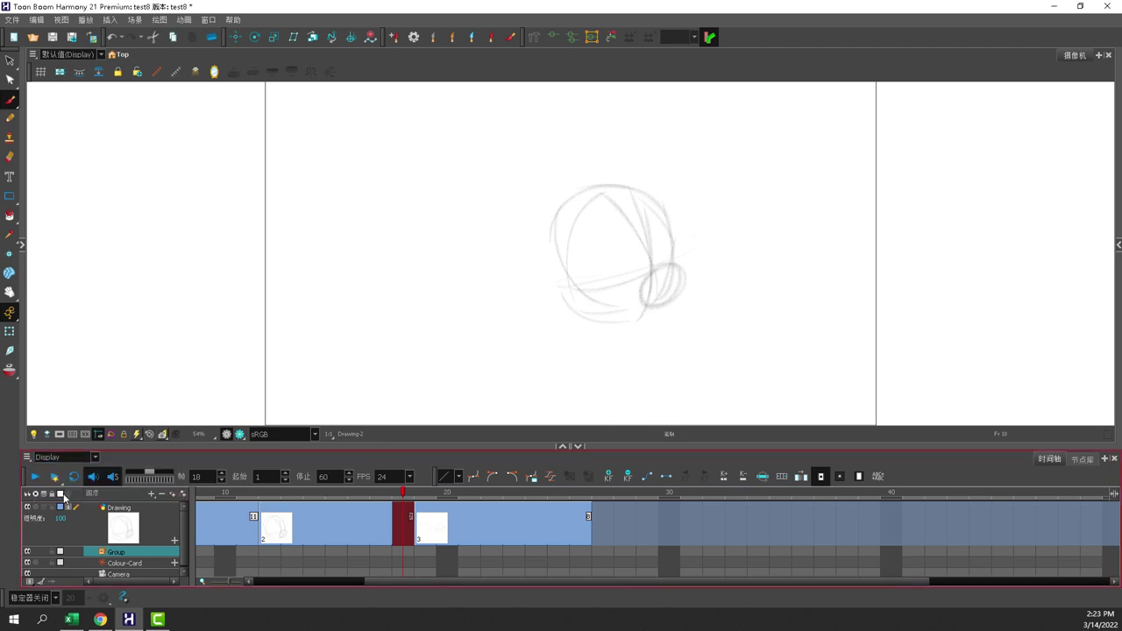
click(173, 495)
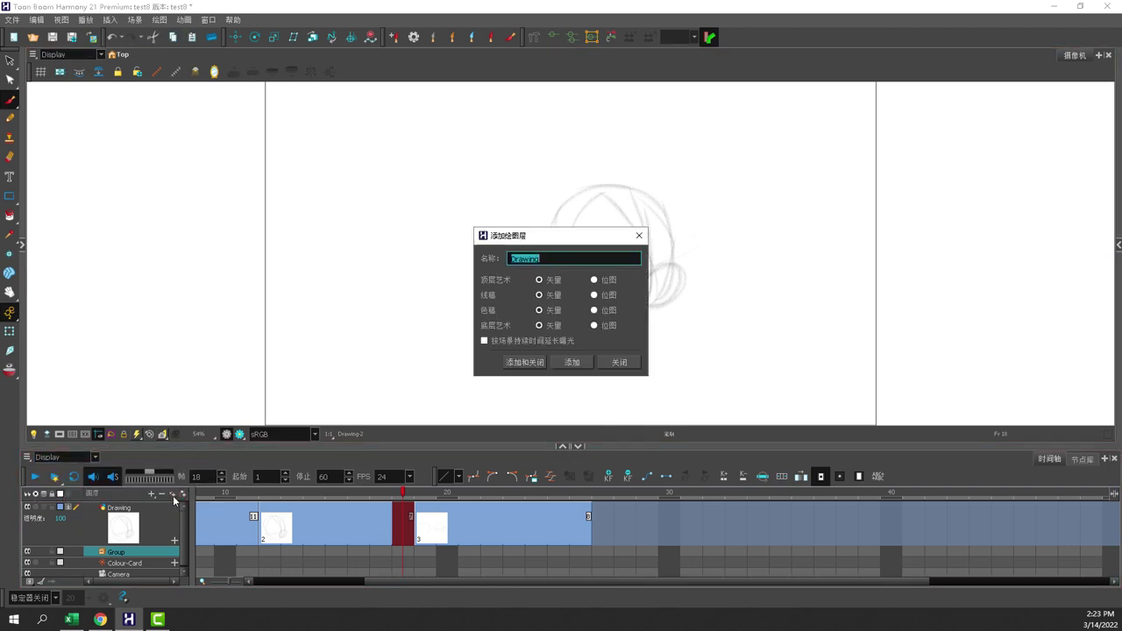
key(Return)
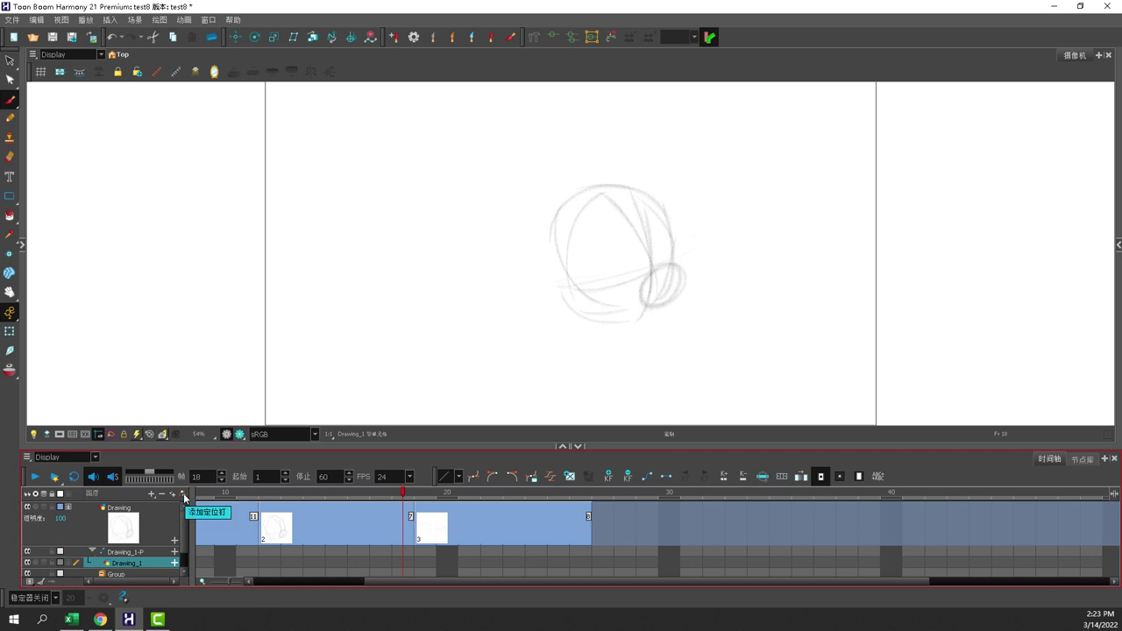
Rename the Drawing layer as test, and widen the timeline's layer list
double_click(134, 508)
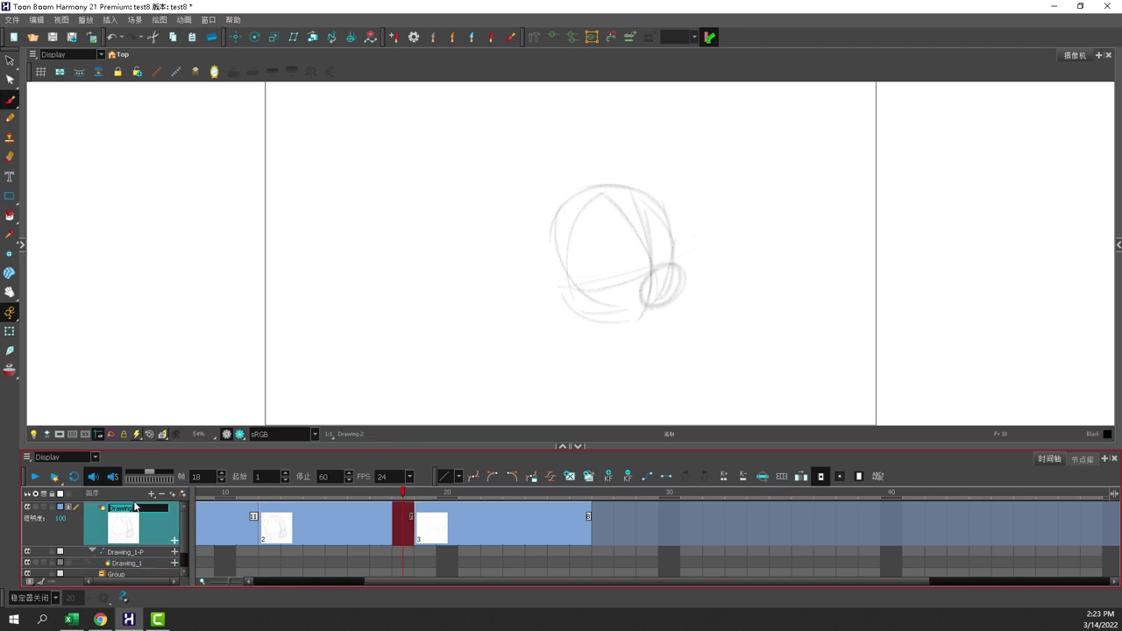
text(test)
key(Return)
mouse_move(61, 521)
mouse_down()
mouse_move(19, 525)
mouse_move(86, 515)
mouse_up()
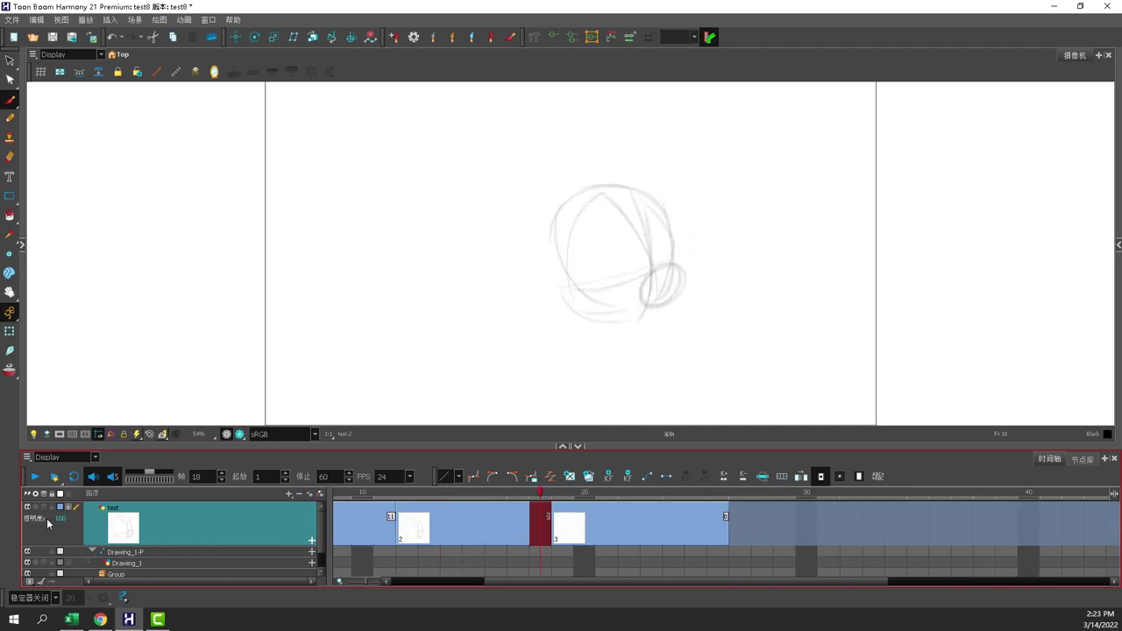
Expand the test layer's parameters in an enlarged timeline and examine its opacity setting
click(575, 517)
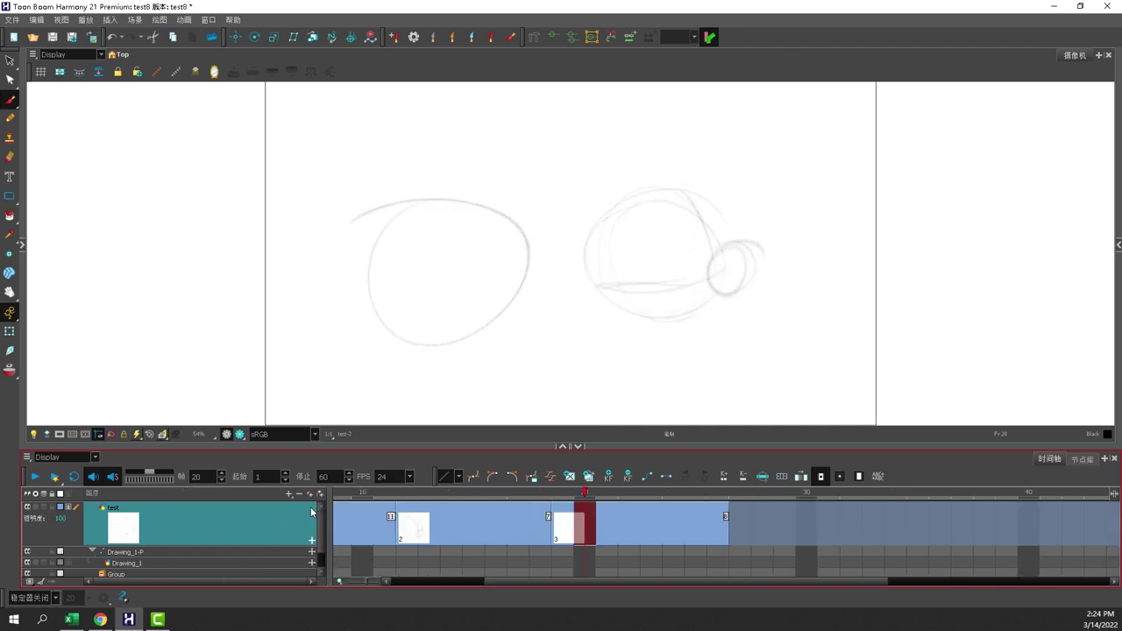
drag(50, 521, 68, 517)
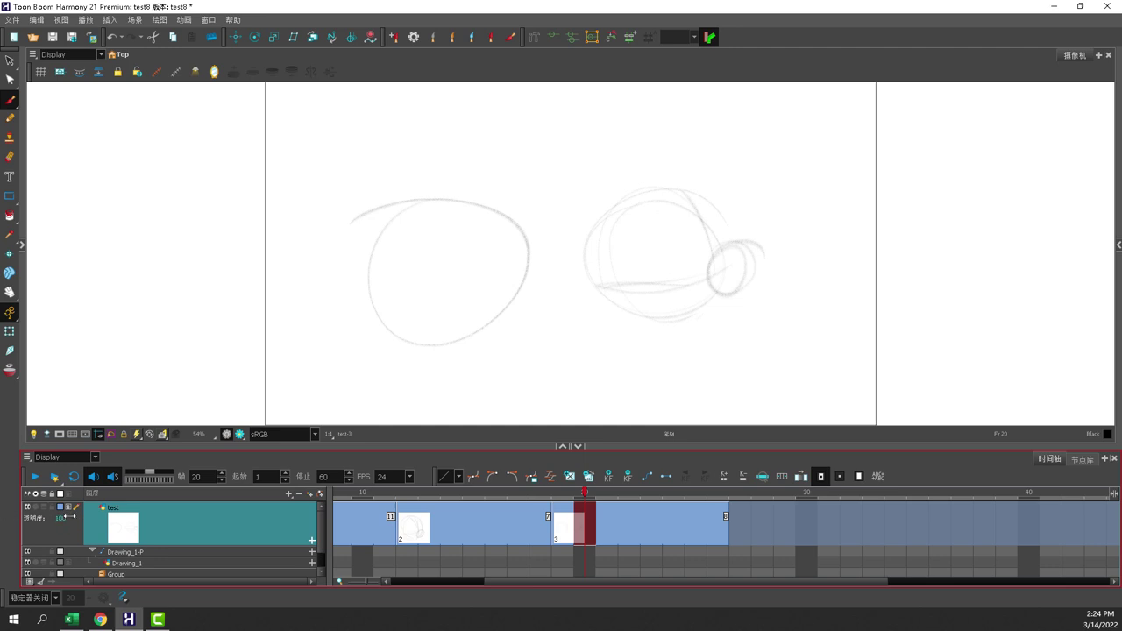
click(311, 540)
drag(202, 446, 216, 390)
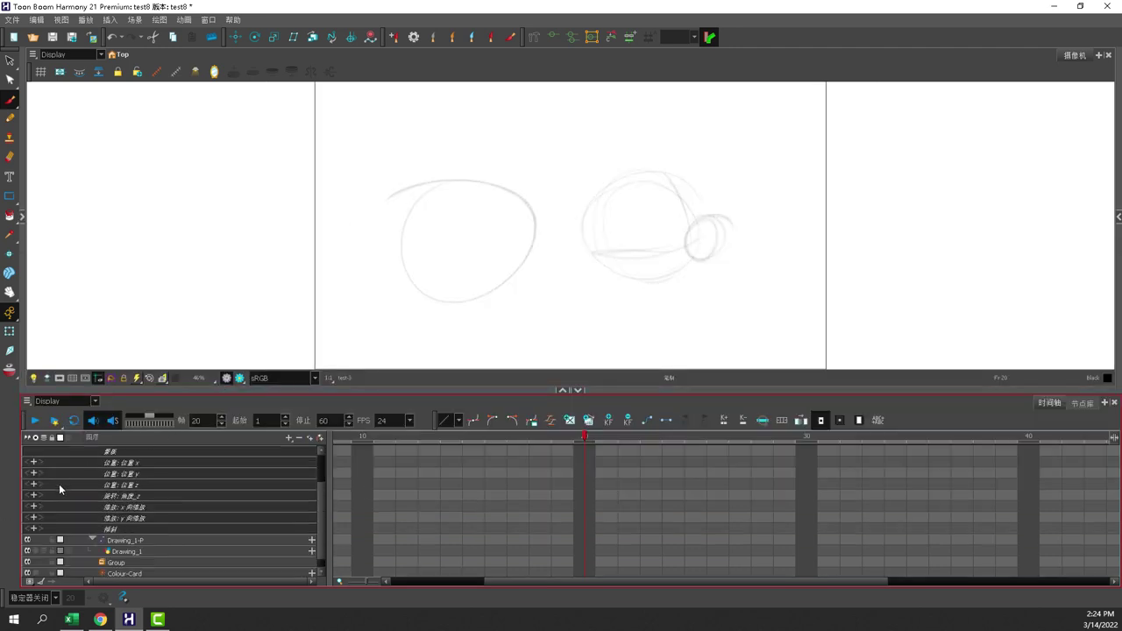
scroll(59, 483, up, 3)
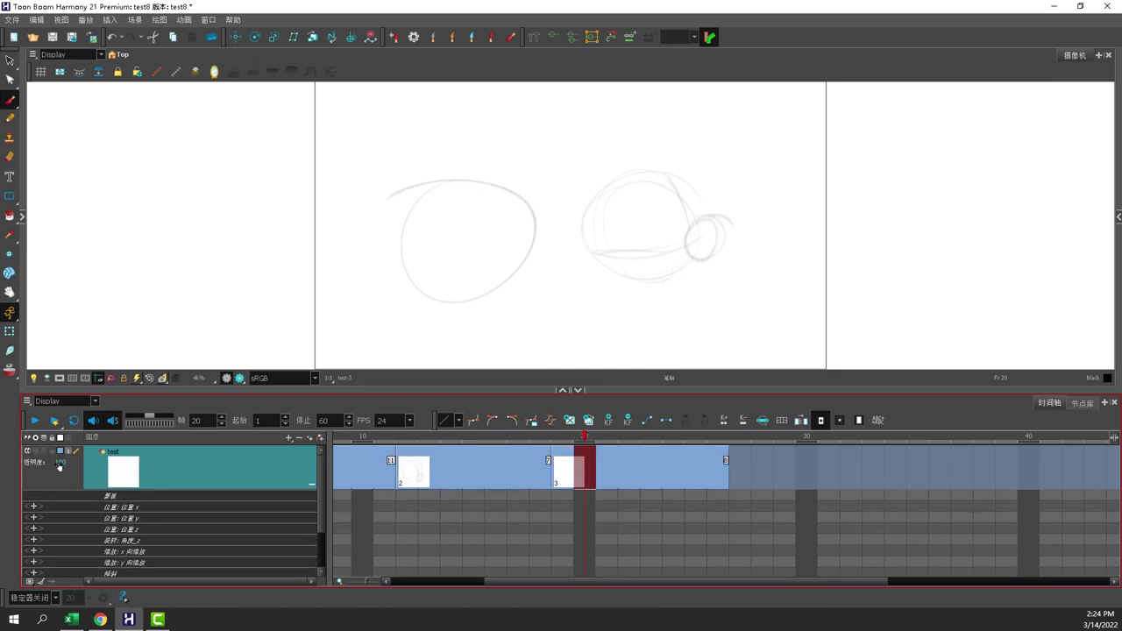
drag(25, 462, 203, 465)
Look through the test layer's transform parameters at frame 19 and review its layer properties
click(562, 473)
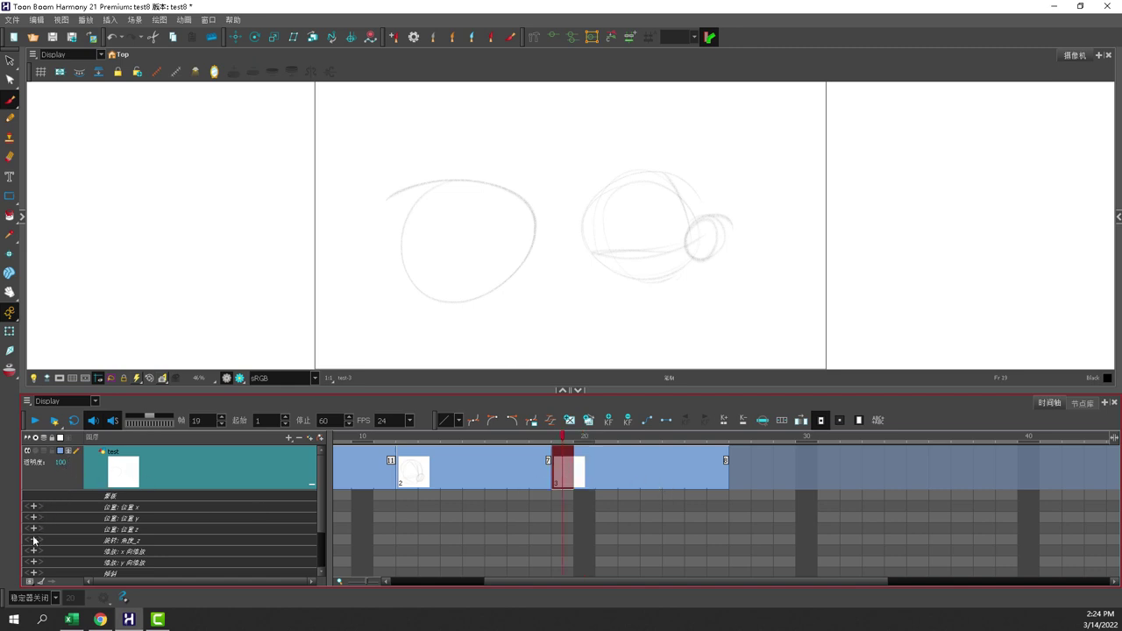
scroll(59, 510, down, 1)
scroll(53, 522, up, 1)
double_click(103, 452)
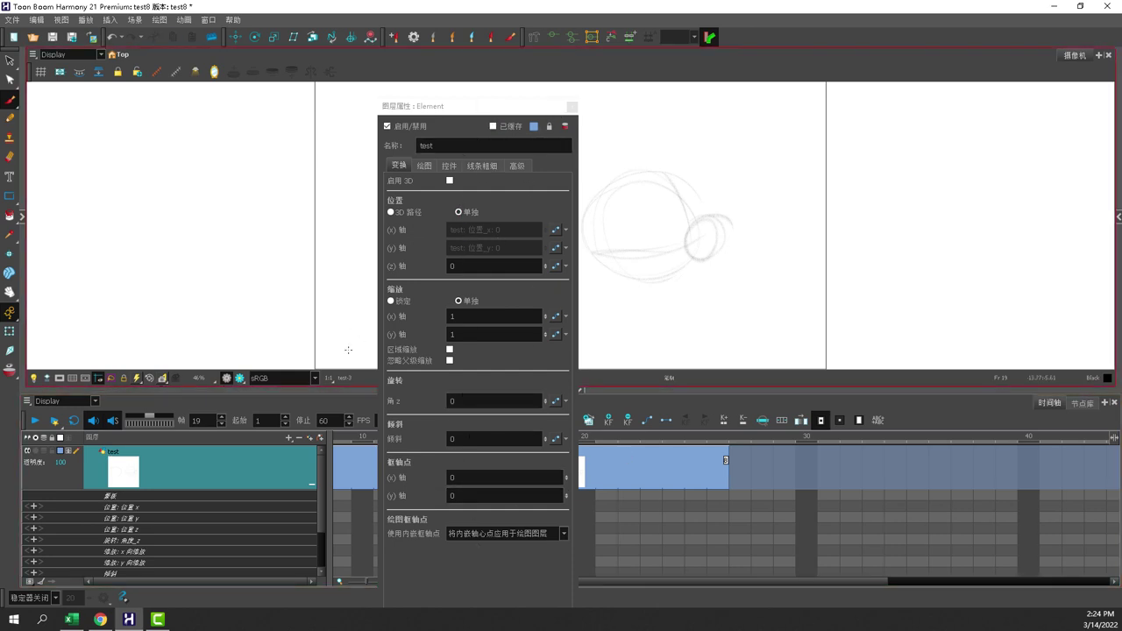
click(573, 108)
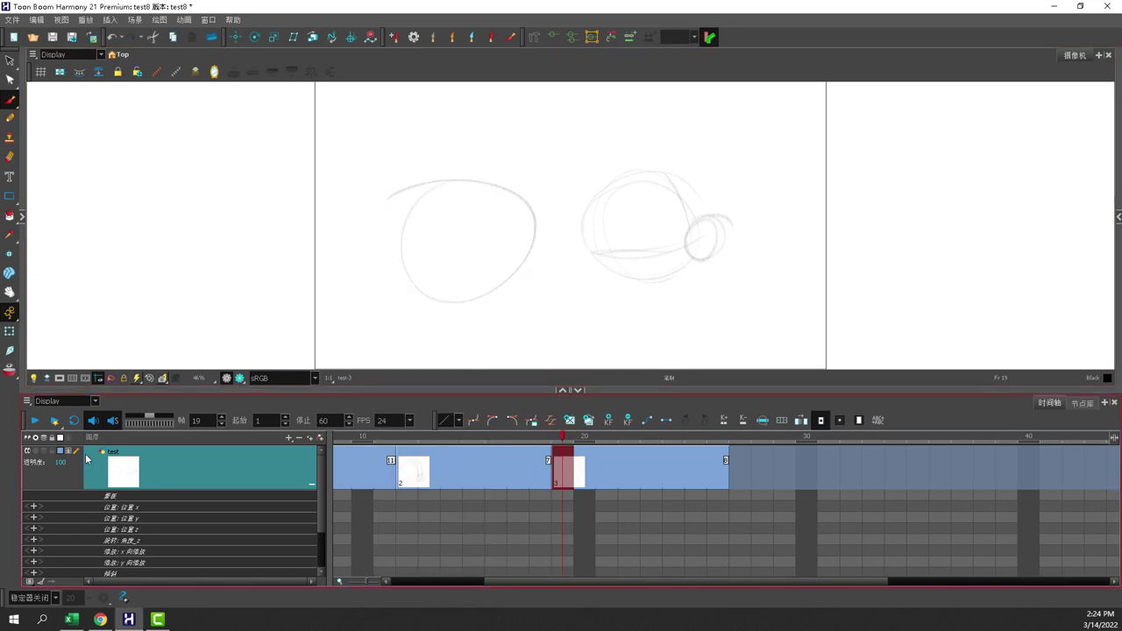
Delete the Drawing_1, Drawing_1-P, Group and Colour-Card layers, keeping only test and Camera
click(301, 439)
click(301, 438)
click(234, 493)
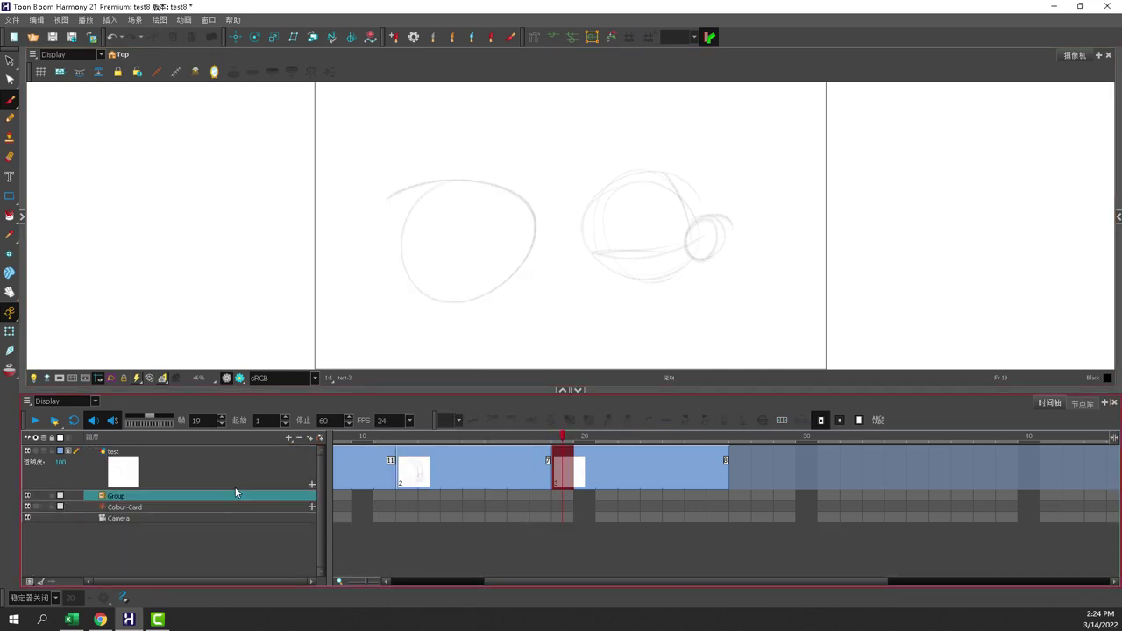
click(299, 438)
click(196, 495)
click(300, 440)
click(237, 495)
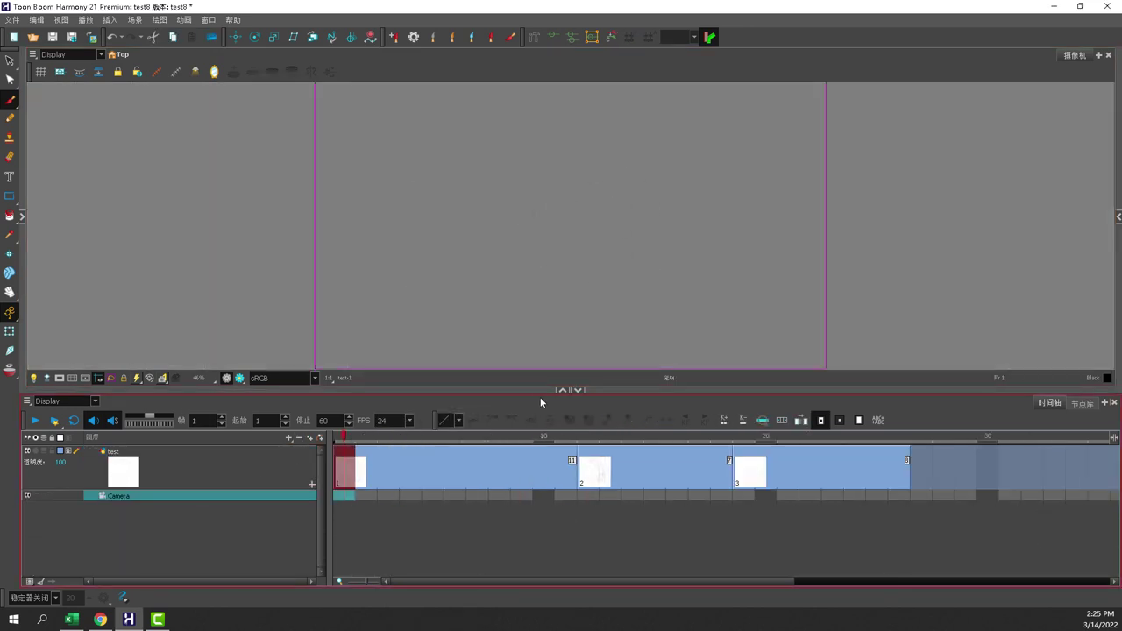
Make more room for the drawing view, and sketch a rounded head with curved guide lines in the first drawing at frame 1
drag(536, 393, 546, 447)
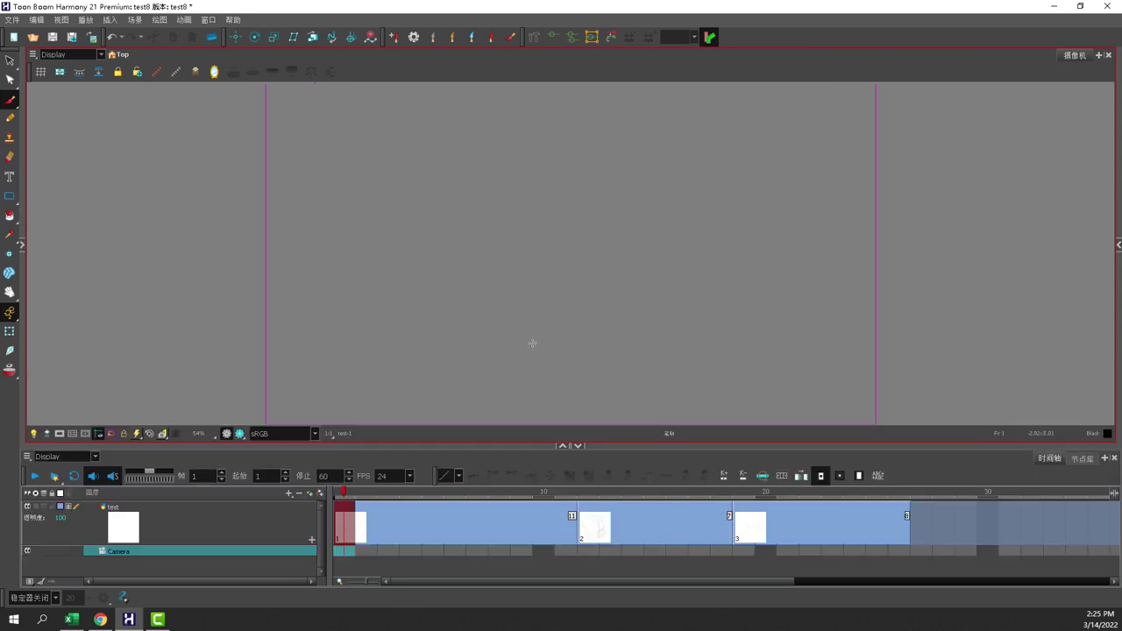
drag(524, 187, 452, 326)
key(ctrl+z)
drag(496, 446, 496, 461)
mouse_move(563, 161)
mouse_down()
mouse_move(625, 243)
mouse_move(611, 303)
mouse_up()
drag(618, 282, 646, 249)
key(ctrl+z)
mouse_move(566, 251)
mouse_down()
mouse_move(566, 268)
mouse_move(585, 274)
mouse_up()
drag(570, 460, 569, 503)
Sketch a round near eye and a narrow far eye on the head at frame 1
mouse_move(633, 288)
mouse_down()
mouse_move(639, 275)
mouse_move(592, 292)
mouse_up()
drag(629, 287, 637, 258)
mouse_move(560, 269)
mouse_down()
mouse_move(629, 251)
mouse_move(582, 281)
mouse_move(597, 266)
mouse_move(580, 252)
mouse_move(561, 268)
mouse_move(640, 258)
mouse_up()
key(ctrl+z)
key(ctrl+z)
key(ctrl+z)
key(ctrl+z)
click(569, 380)
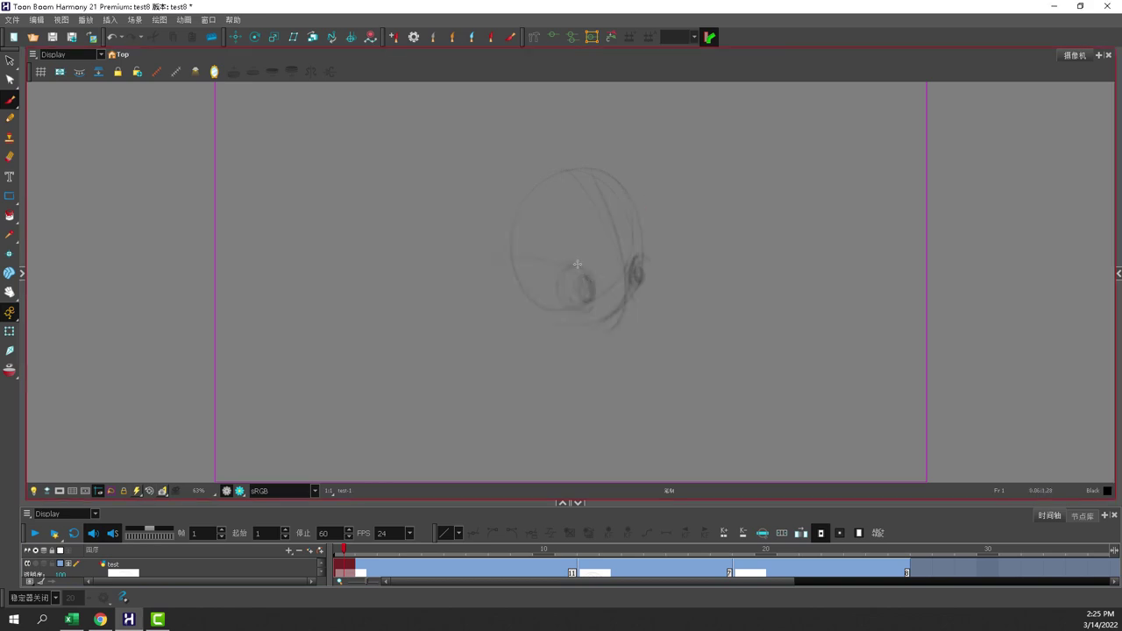
Add eyebrows, a mouth and a longer jaw line to the face at frame 1
drag(624, 260, 654, 255)
key(ctrl+z)
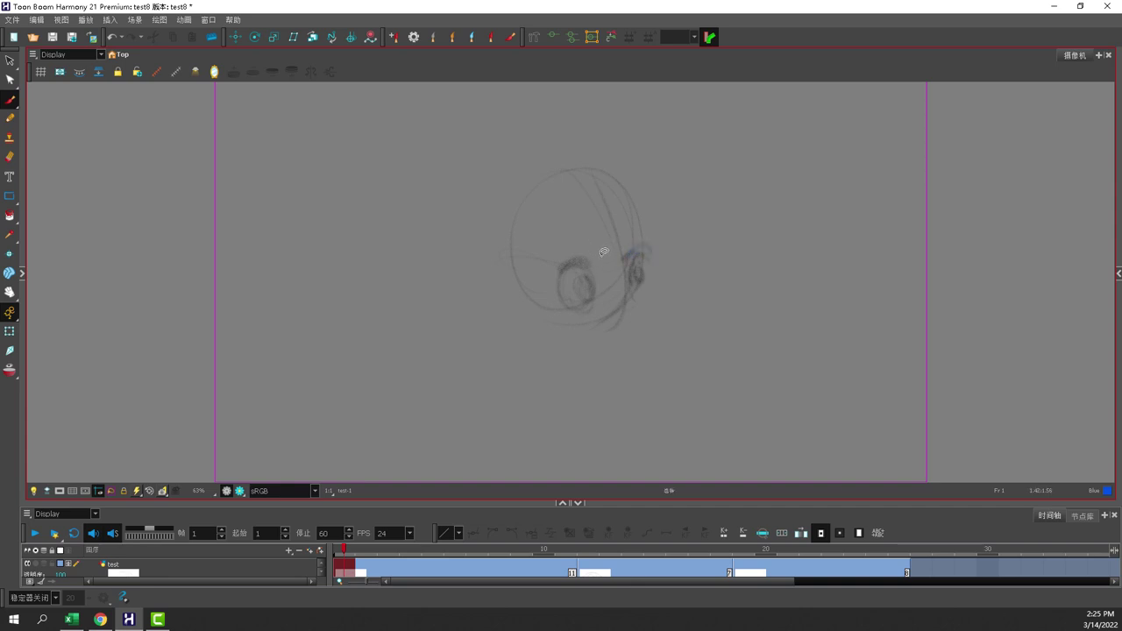
mouse_move(587, 277)
mouse_down()
mouse_move(568, 268)
mouse_move(563, 279)
mouse_up()
drag(600, 320, 594, 325)
key(ctrl+z)
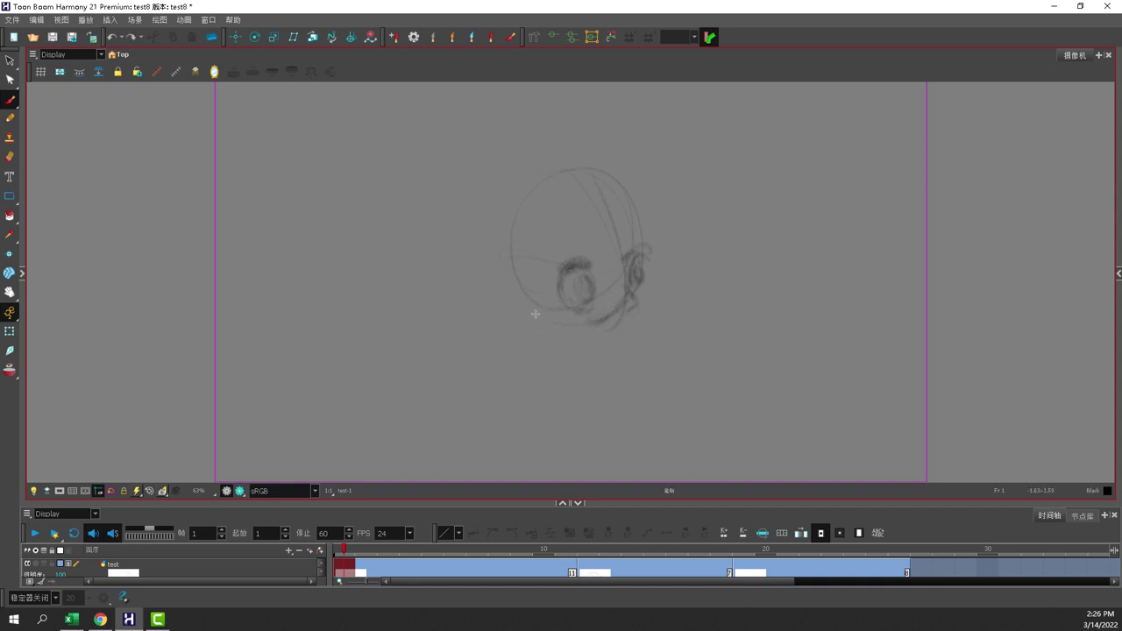
drag(517, 280, 563, 334)
drag(600, 336, 629, 329)
drag(631, 250, 629, 291)
Select the whole face sketch with the Select tool and adjust its position and proportions
click(10, 61)
mouse_move(581, 102)
mouse_down()
mouse_move(769, 138)
mouse_move(707, 109)
mouse_up()
drag(629, 277, 637, 278)
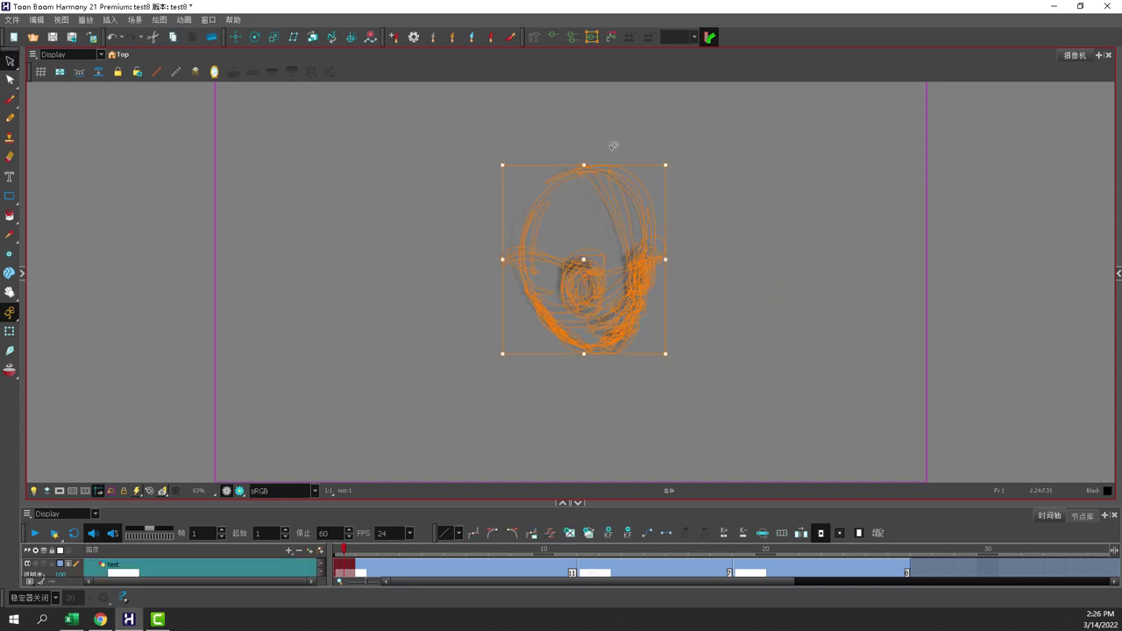
mouse_move(625, 112)
mouse_down()
mouse_move(579, 387)
mouse_move(692, 140)
mouse_up()
mouse_move(502, 354)
mouse_down()
mouse_move(501, 336)
mouse_move(554, 332)
mouse_up()
key(ctrl+space)
drag(633, 284, 628, 284)
drag(603, 238, 605, 272)
drag(566, 309, 554, 305)
click(607, 209)
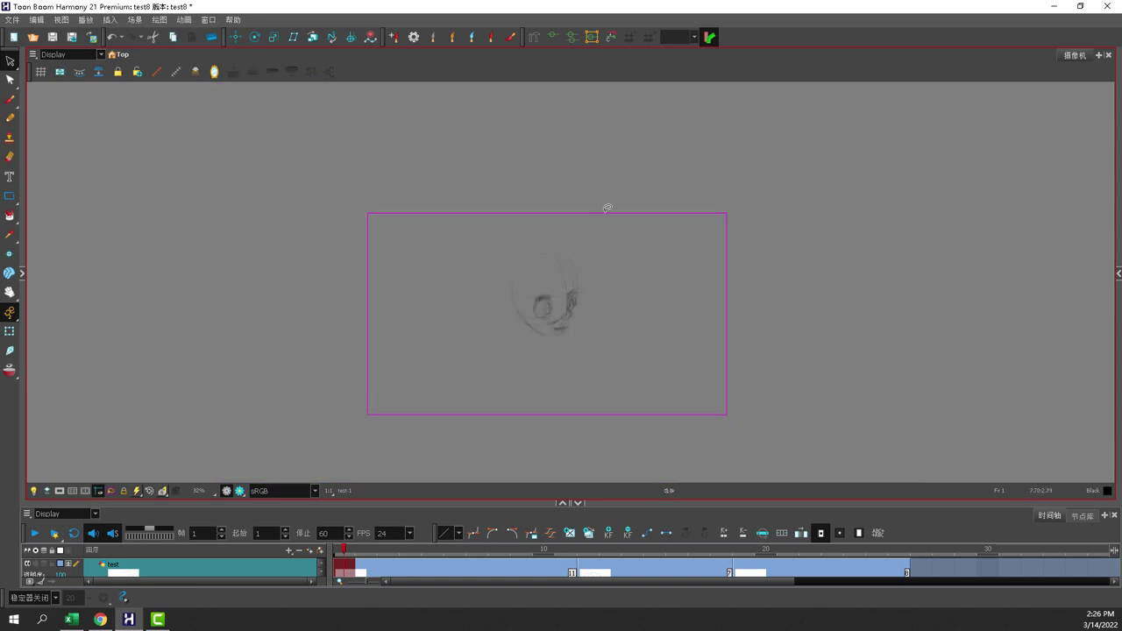
Select the head outline strokes and warp their upper corners inwards with the Envelope tool
key(2)
mouse_move(480, 166)
mouse_down()
mouse_move(601, 219)
mouse_move(542, 160)
mouse_up()
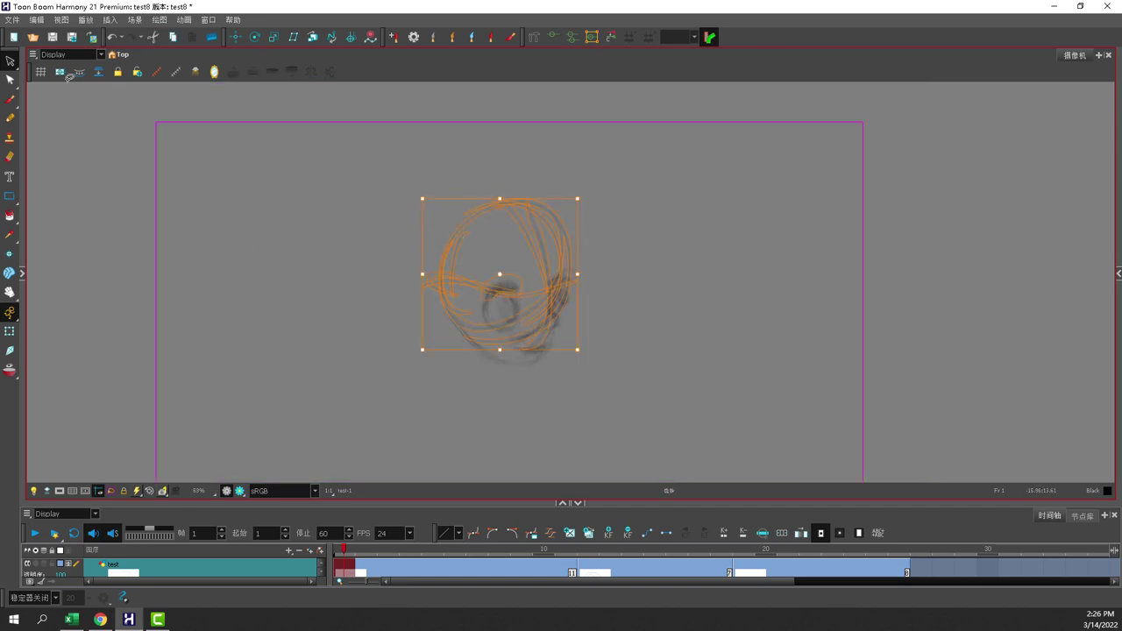
click(11, 79)
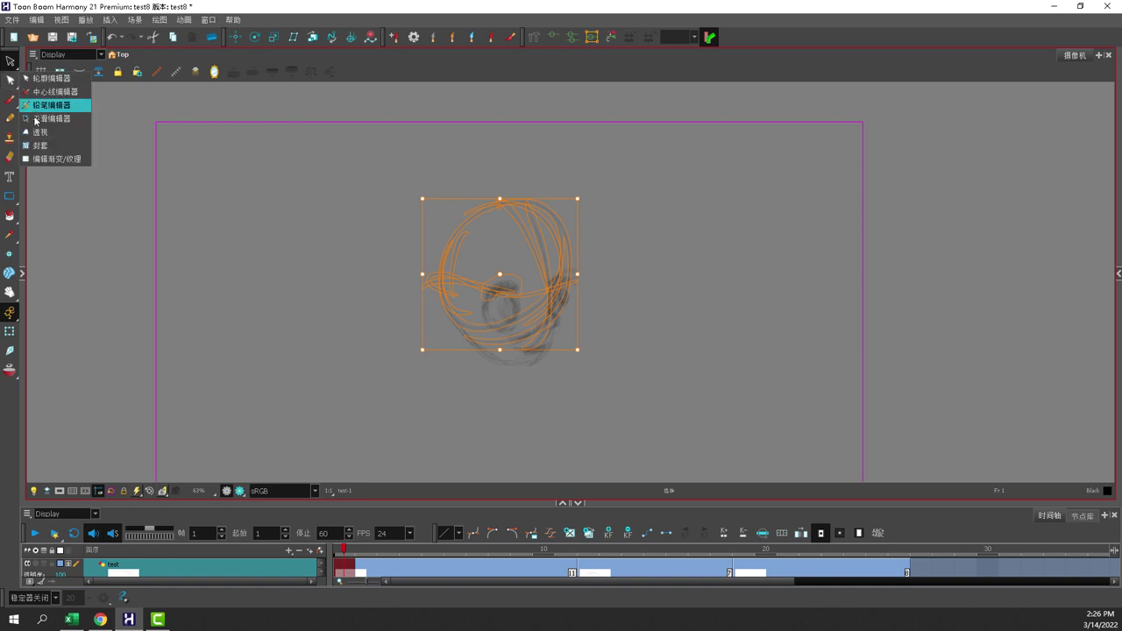
click(39, 144)
drag(423, 199, 438, 197)
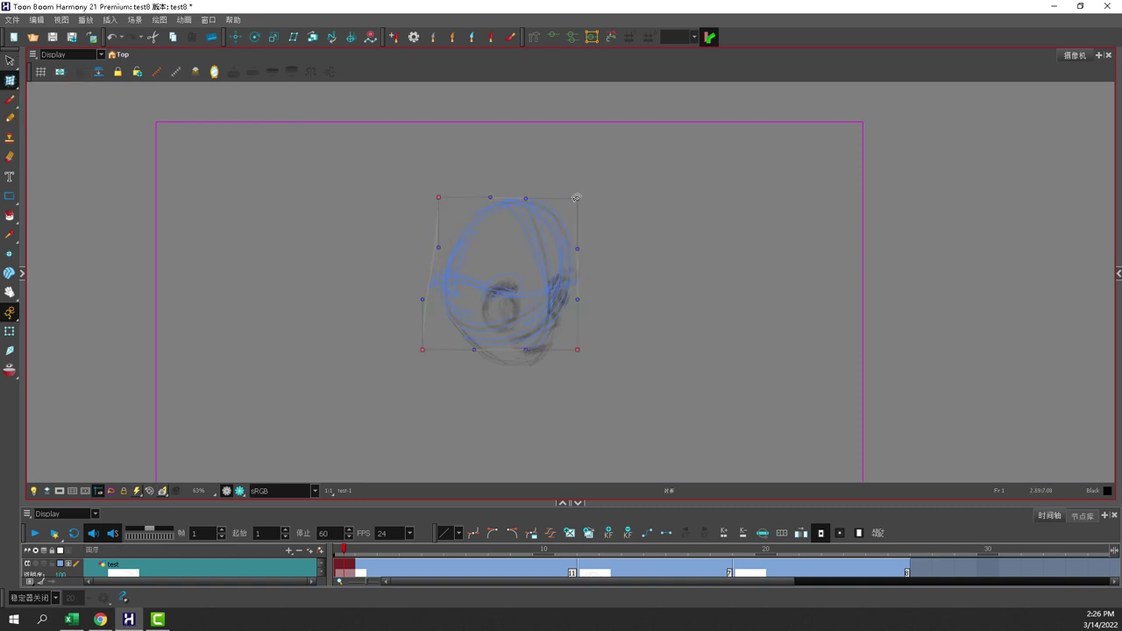
drag(576, 198, 451, 207)
click(601, 237)
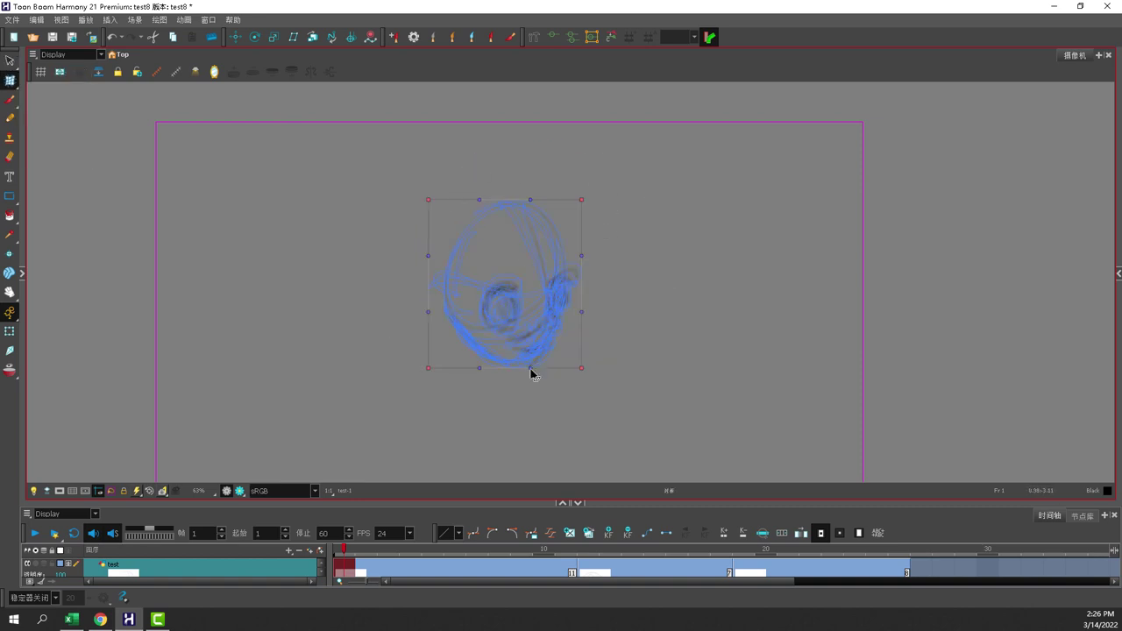
Pull the lower envelope points of the full face down slightly to lengthen the chin, and deselect it
mouse_move(530, 369)
mouse_down()
mouse_move(531, 379)
mouse_move(480, 384)
mouse_up()
drag(634, 311, 614, 313)
drag(479, 374, 479, 385)
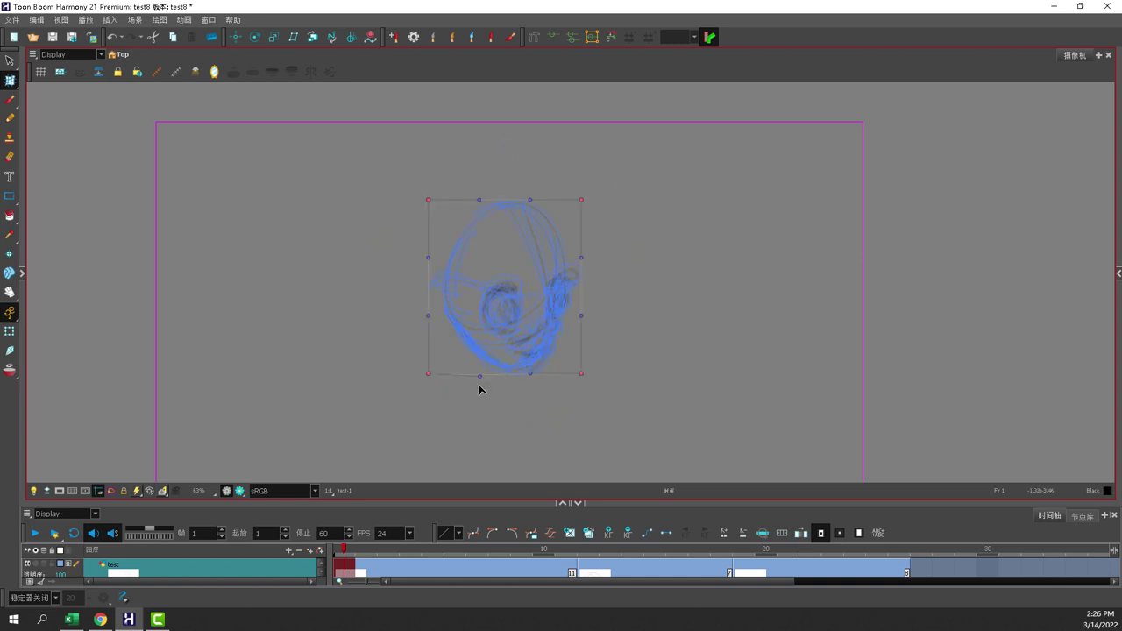
click(478, 438)
Enlarge the timeline area, adjust the upper head strokes with the Select tool, and deselect them
drag(473, 504, 472, 457)
drag(352, 504, 332, 452)
click(18, 64)
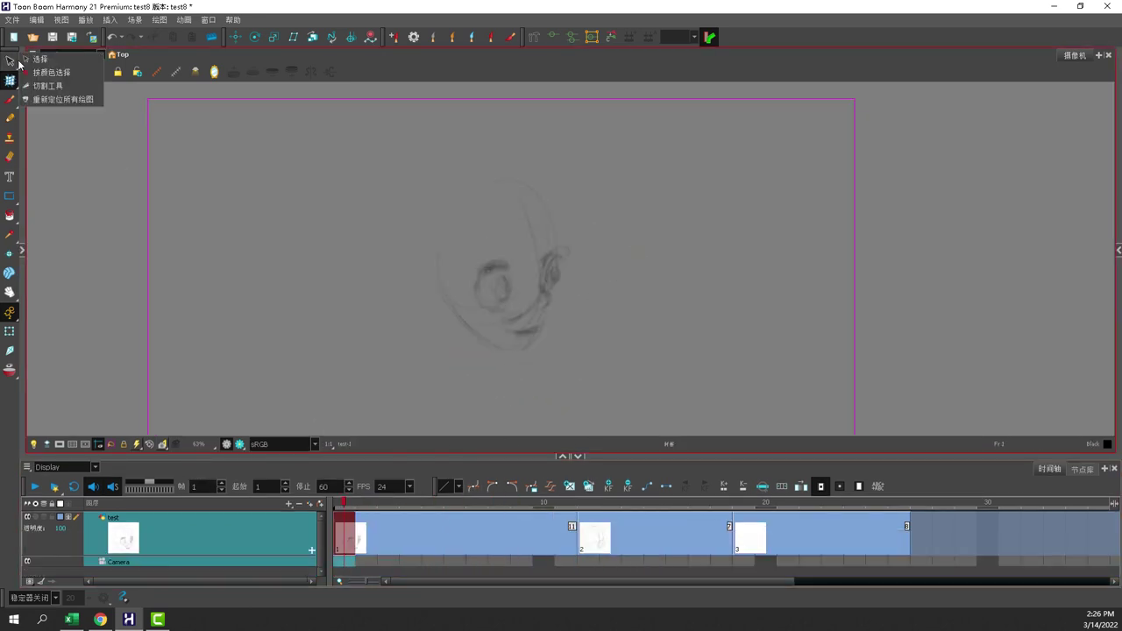
click(41, 60)
drag(488, 115, 498, 166)
click(551, 195)
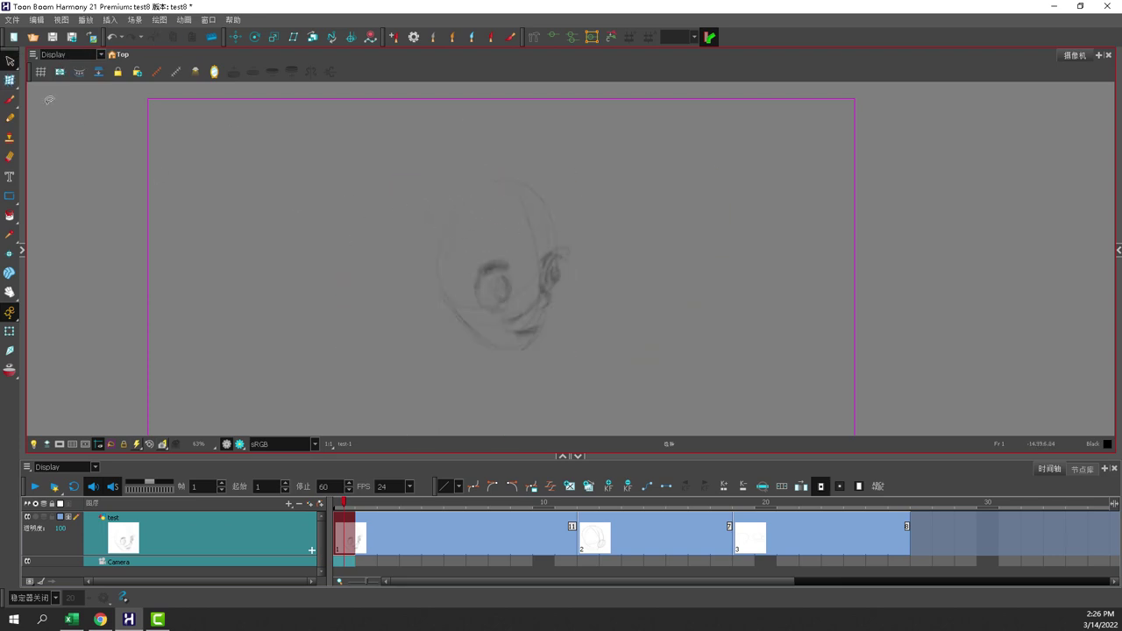
Brush a darker head outline at frame 1, adding the near ear and reinforcing the jaw and chin
click(10, 99)
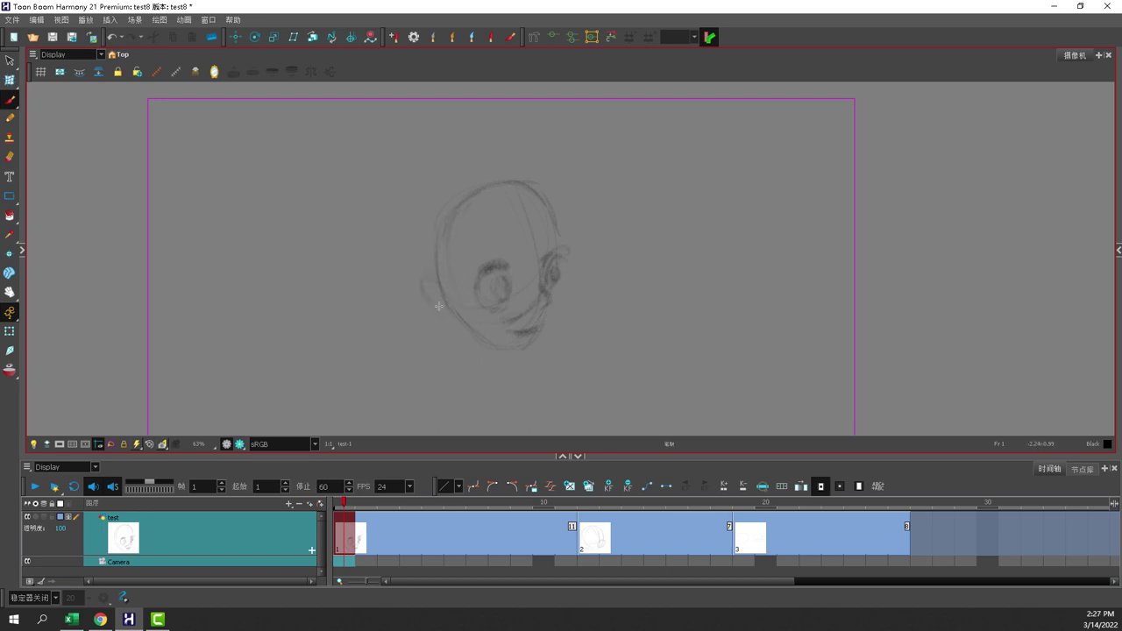
drag(432, 279, 434, 316)
drag(552, 312, 535, 346)
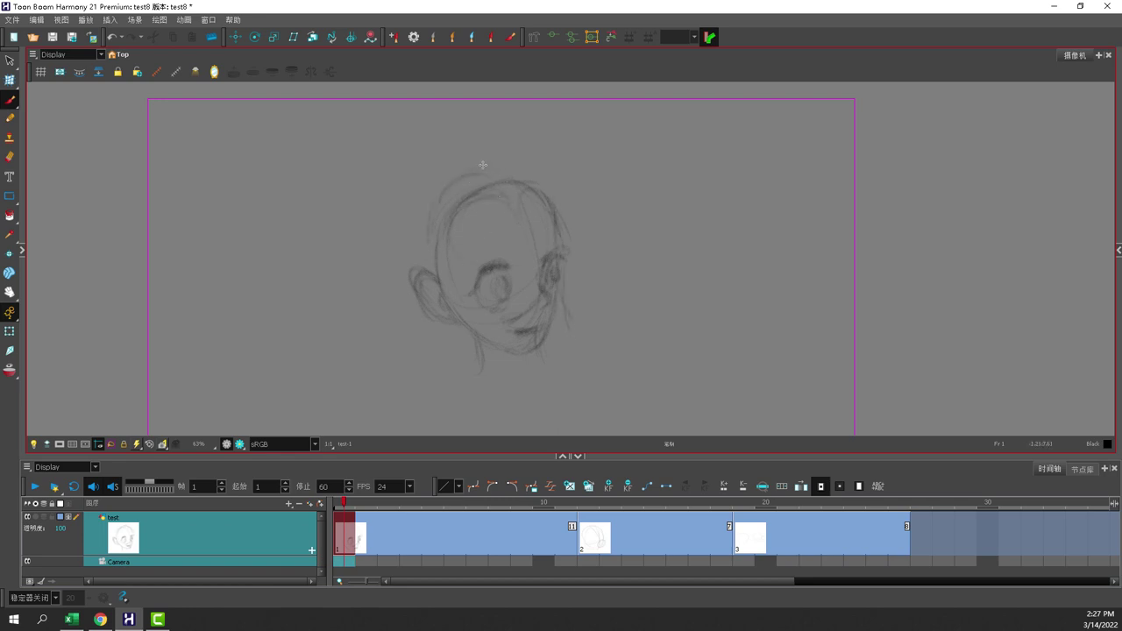
Sketch the hair volume around the top and back of the head, ending in a bunch of hair behind the neck
drag(503, 167, 438, 183)
drag(462, 326, 449, 356)
drag(423, 230, 415, 265)
drag(419, 328, 400, 390)
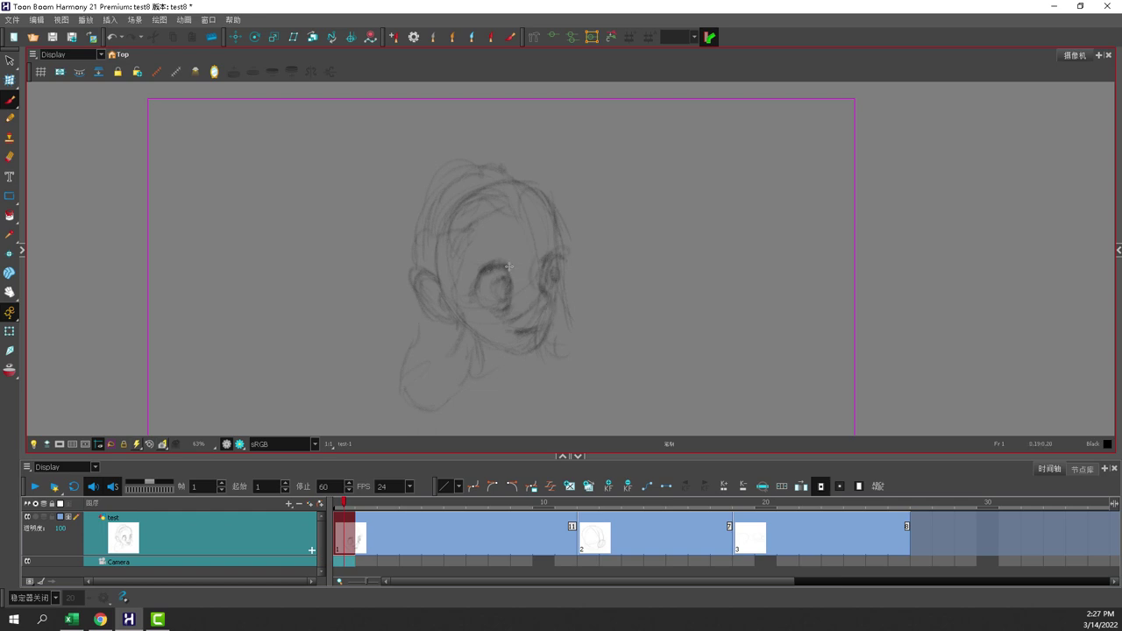
Cut out the near eye with the Cutter tool and shift it slightly towards the nose
click(12, 64)
click(35, 71)
mouse_move(494, 241)
mouse_down()
mouse_move(516, 260)
mouse_move(499, 245)
mouse_move(507, 281)
mouse_up()
click(485, 234)
Brush the long hair on the far side of the face, darken the eyes and fill in the fringe
key(alt+e)
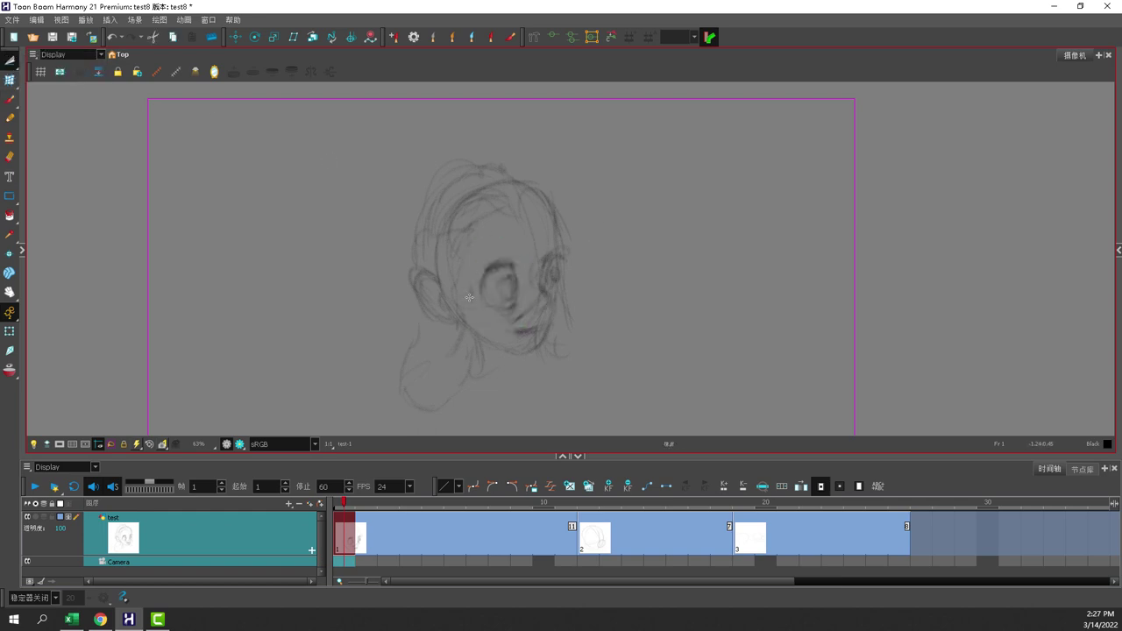
key(alt+b)
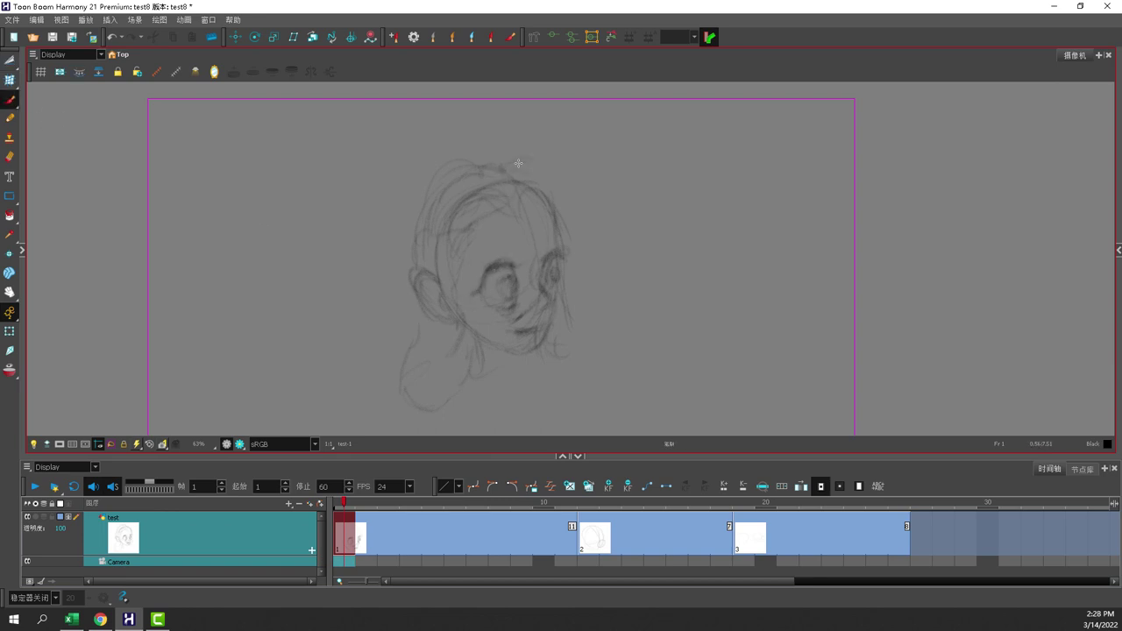
mouse_move(517, 163)
mouse_down()
mouse_move(459, 160)
mouse_move(517, 178)
mouse_move(537, 170)
mouse_move(579, 230)
mouse_move(578, 312)
mouse_move(585, 226)
mouse_move(578, 261)
mouse_move(546, 190)
mouse_move(568, 202)
mouse_move(554, 173)
mouse_move(584, 341)
mouse_move(545, 291)
mouse_move(544, 312)
mouse_move(541, 257)
mouse_move(556, 263)
mouse_move(550, 297)
mouse_move(509, 279)
mouse_move(502, 289)
mouse_move(509, 299)
mouse_move(556, 262)
mouse_up()
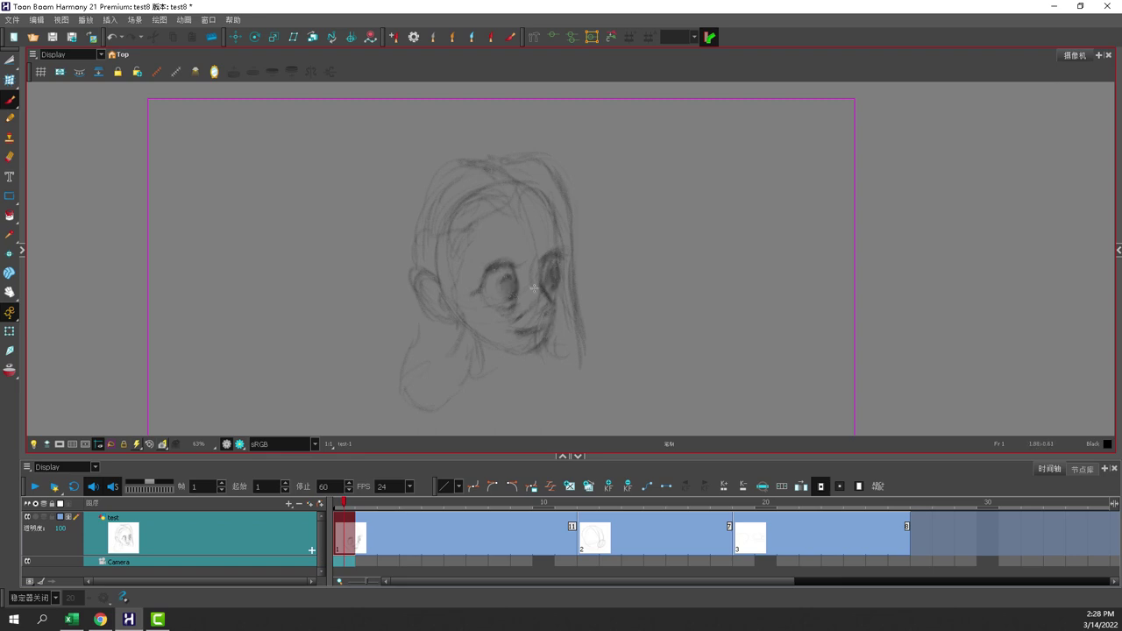
drag(499, 316, 506, 313)
mouse_move(520, 213)
mouse_down()
mouse_move(556, 218)
mouse_move(533, 184)
mouse_move(499, 162)
mouse_up()
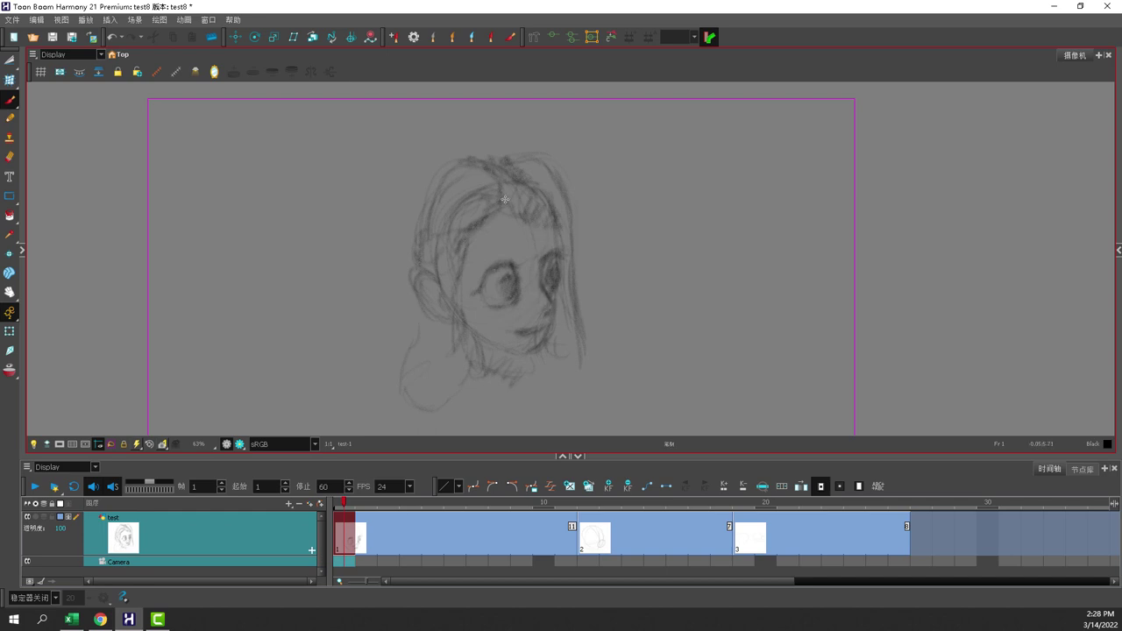
Erase excess lines around the parting and redraw the fringe and the outer contour of the hair
key(e)
mouse_move(504, 201)
mouse_down()
mouse_move(484, 160)
mouse_move(462, 158)
mouse_move(504, 170)
mouse_move(474, 196)
mouse_move(534, 158)
mouse_move(513, 166)
mouse_move(550, 216)
mouse_up()
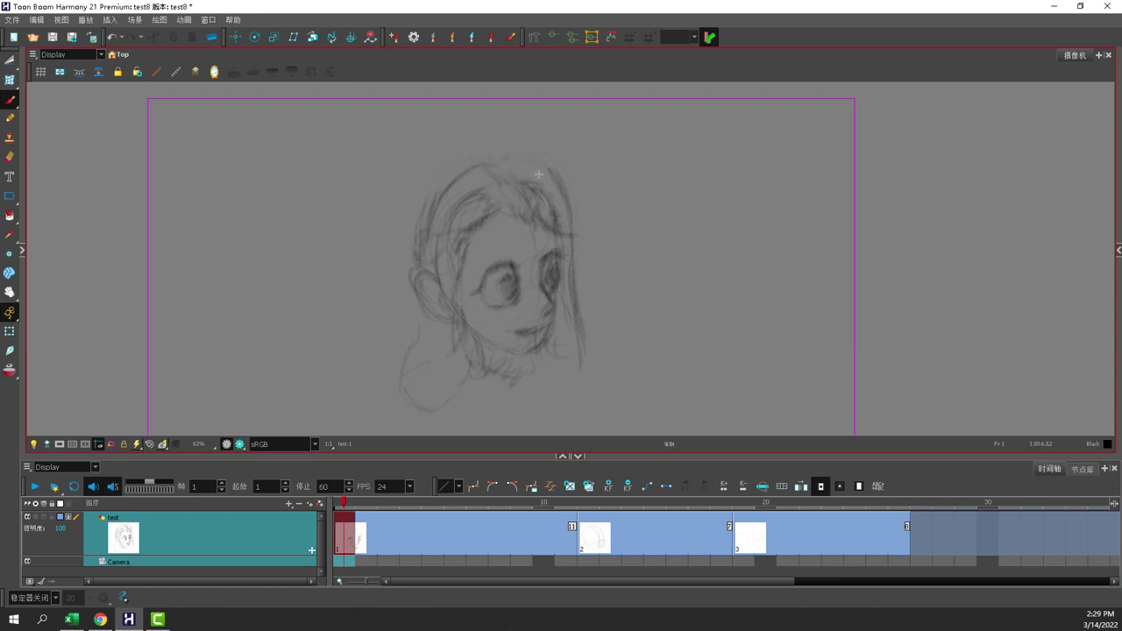
mouse_move(537, 175)
mouse_down()
mouse_move(573, 203)
mouse_move(558, 174)
mouse_move(507, 187)
mouse_move(569, 212)
mouse_up()
mouse_move(419, 234)
mouse_down()
mouse_move(416, 245)
mouse_move(446, 177)
mouse_up()
mouse_move(477, 168)
mouse_down()
mouse_move(443, 191)
mouse_move(432, 226)
mouse_move(507, 177)
mouse_up()
Adjust the near eye and the nose area with the Cutter tool and deselect them
click(10, 61)
mouse_move(504, 247)
mouse_down()
mouse_move(517, 254)
mouse_move(489, 313)
mouse_move(508, 247)
mouse_up()
drag(496, 245, 496, 250)
mouse_move(537, 256)
mouse_down()
mouse_move(555, 294)
mouse_move(539, 263)
mouse_move(550, 258)
mouse_move(543, 324)
mouse_up()
click(354, 263)
Clean up and redraw the facial features, chin, near-side face edge and neck with the Brush tool
click(9, 99)
mouse_move(484, 282)
mouse_down()
mouse_move(526, 293)
mouse_move(523, 306)
mouse_move(524, 283)
mouse_move(528, 330)
mouse_move(542, 317)
mouse_move(515, 335)
mouse_move(553, 327)
mouse_up()
drag(547, 336, 539, 351)
drag(465, 303, 455, 335)
drag(467, 249, 460, 280)
drag(537, 356, 541, 372)
mouse_move(523, 354)
mouse_down()
mouse_move(559, 324)
mouse_move(523, 353)
mouse_up()
Redraw the side hair by the ear, outline the hair bunch behind the neck, and tidy the neck lines
drag(464, 274, 461, 320)
drag(466, 240, 458, 321)
mouse_move(450, 282)
mouse_down()
mouse_move(461, 242)
mouse_move(432, 272)
mouse_up()
drag(465, 256, 460, 350)
drag(426, 321, 416, 361)
drag(418, 383, 438, 413)
drag(464, 348, 442, 414)
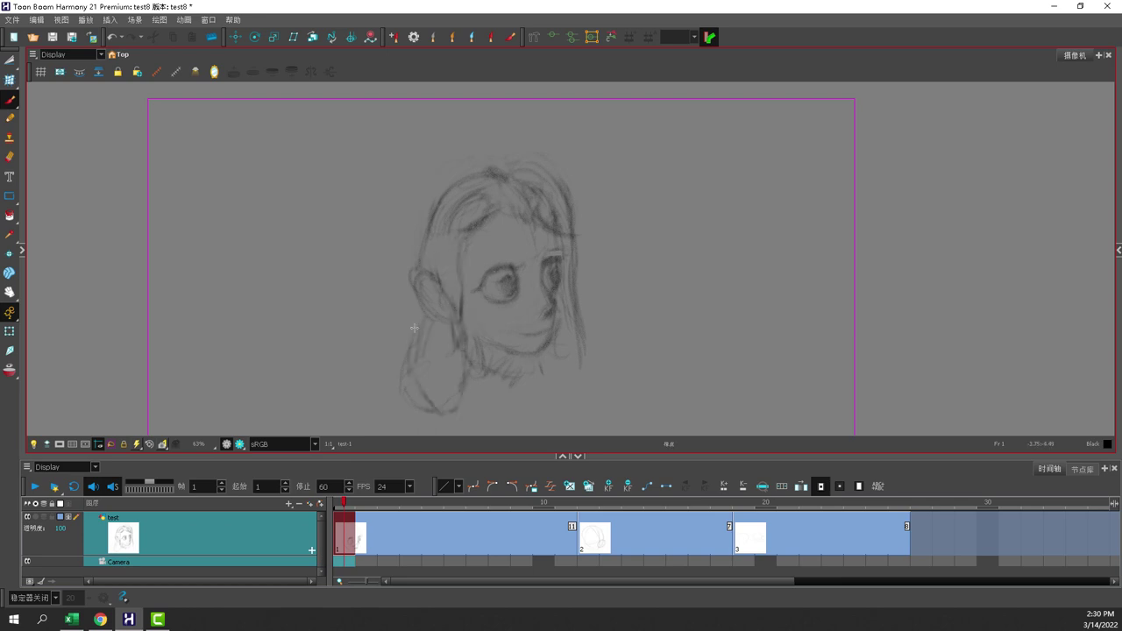
drag(418, 338, 411, 359)
drag(484, 353, 492, 377)
drag(479, 336, 509, 353)
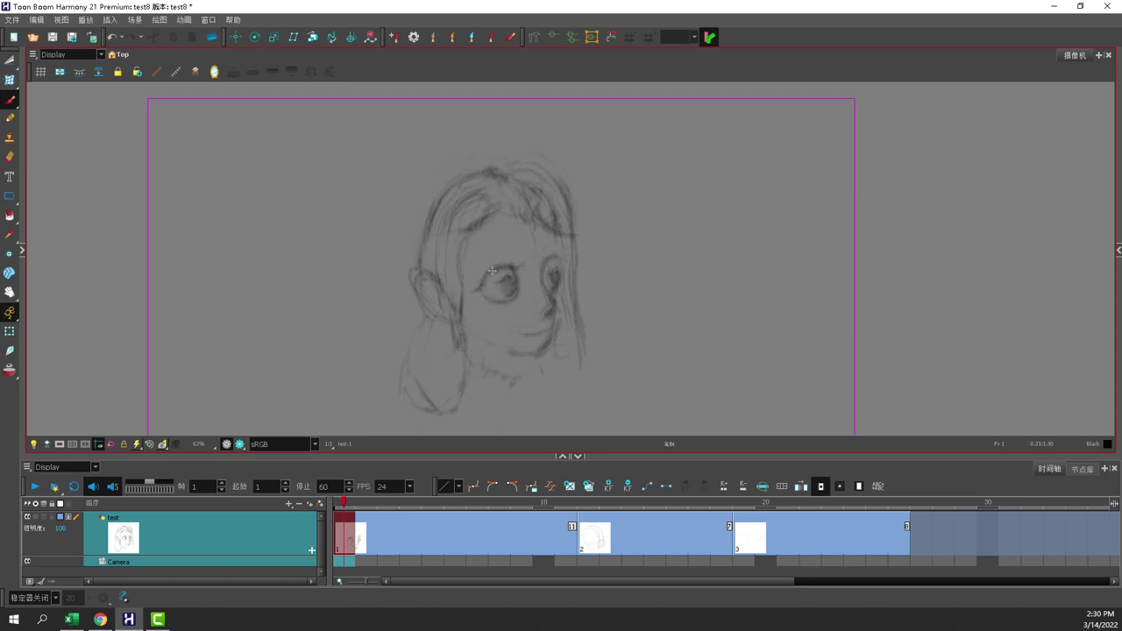
Refine the eyebrows and neck, and redraw the fringe, crown and lower ends of the hair
drag(560, 231, 559, 256)
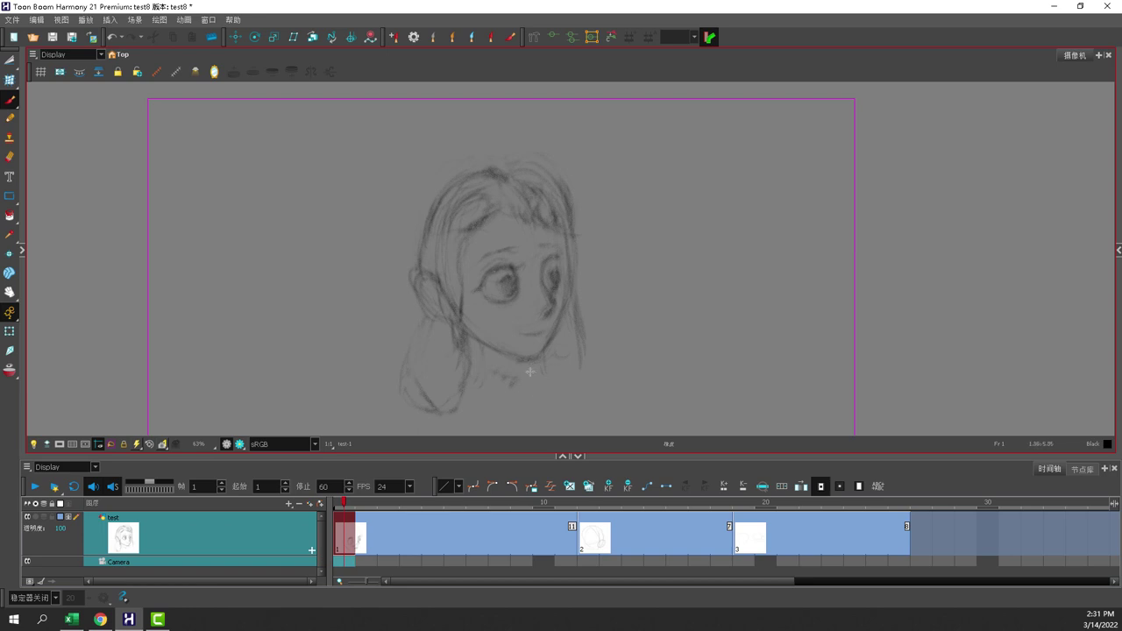
drag(533, 364, 538, 390)
drag(500, 206, 460, 308)
mouse_move(505, 179)
mouse_down()
mouse_move(459, 210)
mouse_move(432, 200)
mouse_move(427, 282)
mouse_up()
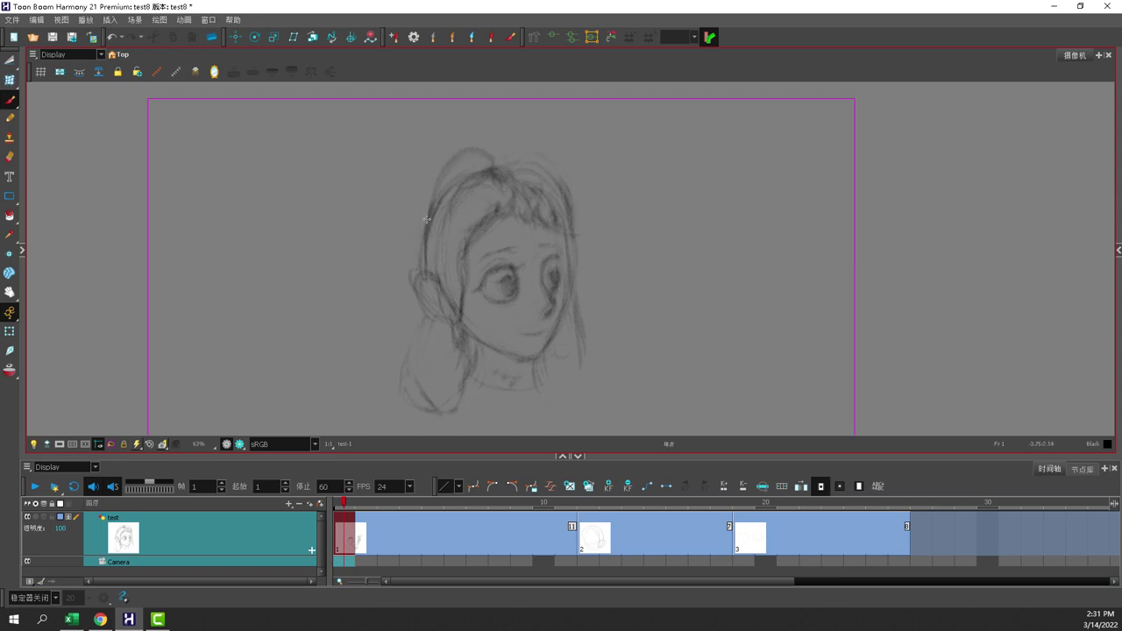
mouse_move(442, 199)
mouse_down()
mouse_move(512, 167)
mouse_move(471, 163)
mouse_move(448, 174)
mouse_move(527, 157)
mouse_move(479, 168)
mouse_move(553, 172)
mouse_move(532, 173)
mouse_move(550, 203)
mouse_move(547, 182)
mouse_move(529, 215)
mouse_move(518, 191)
mouse_move(564, 209)
mouse_move(534, 212)
mouse_move(575, 236)
mouse_move(574, 390)
mouse_move(547, 396)
mouse_up()
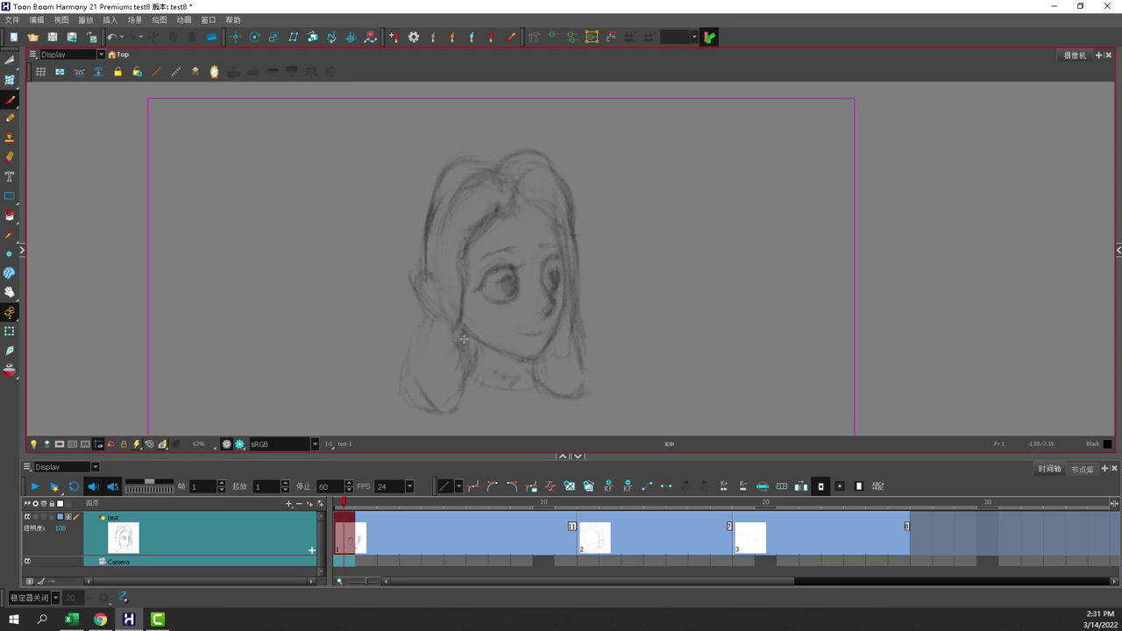
Lower the top of the hair with the Select tool, fine-tune the whole head's proportions, and deselect it
click(10, 61)
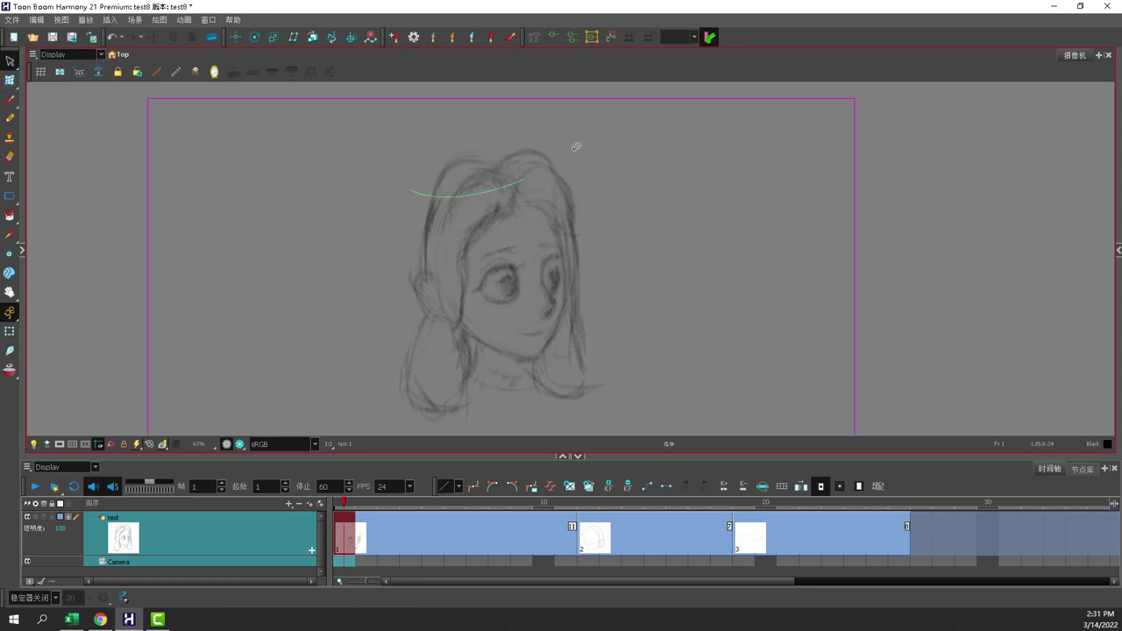
drag(576, 147, 561, 140)
drag(498, 142, 497, 158)
click(611, 291)
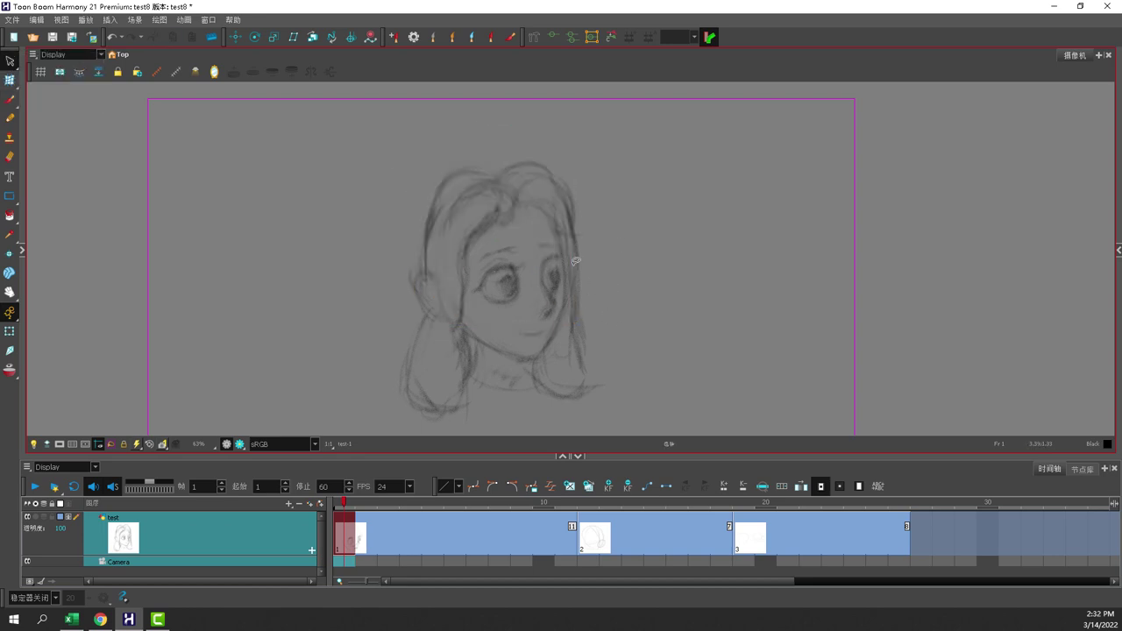
mouse_move(601, 151)
mouse_down()
mouse_move(368, 357)
mouse_move(633, 220)
mouse_up()
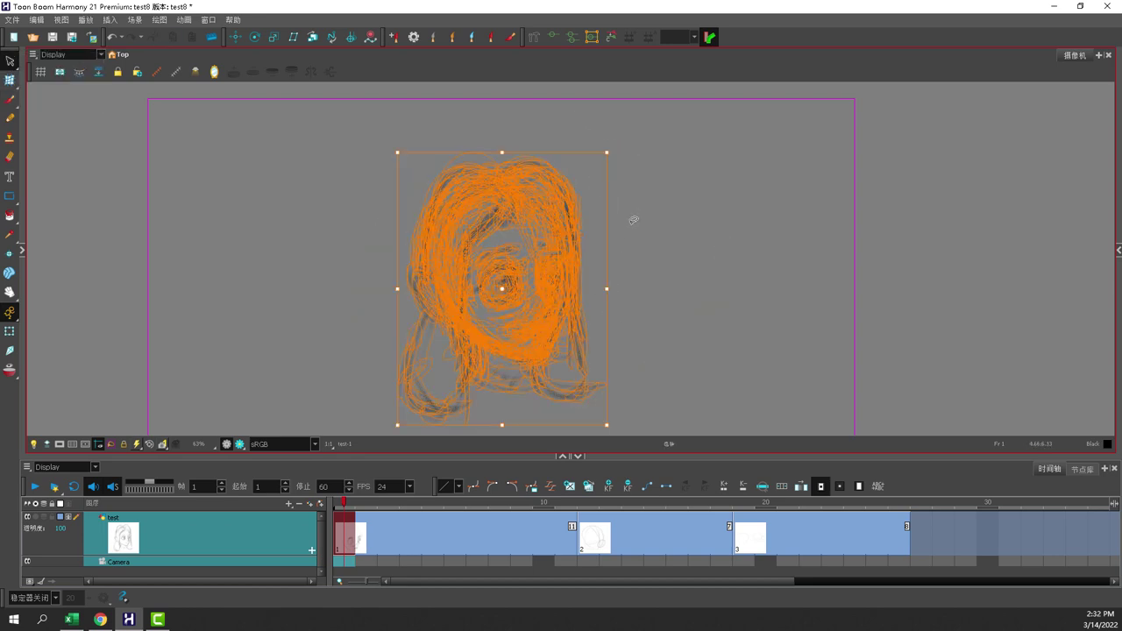
click(607, 219)
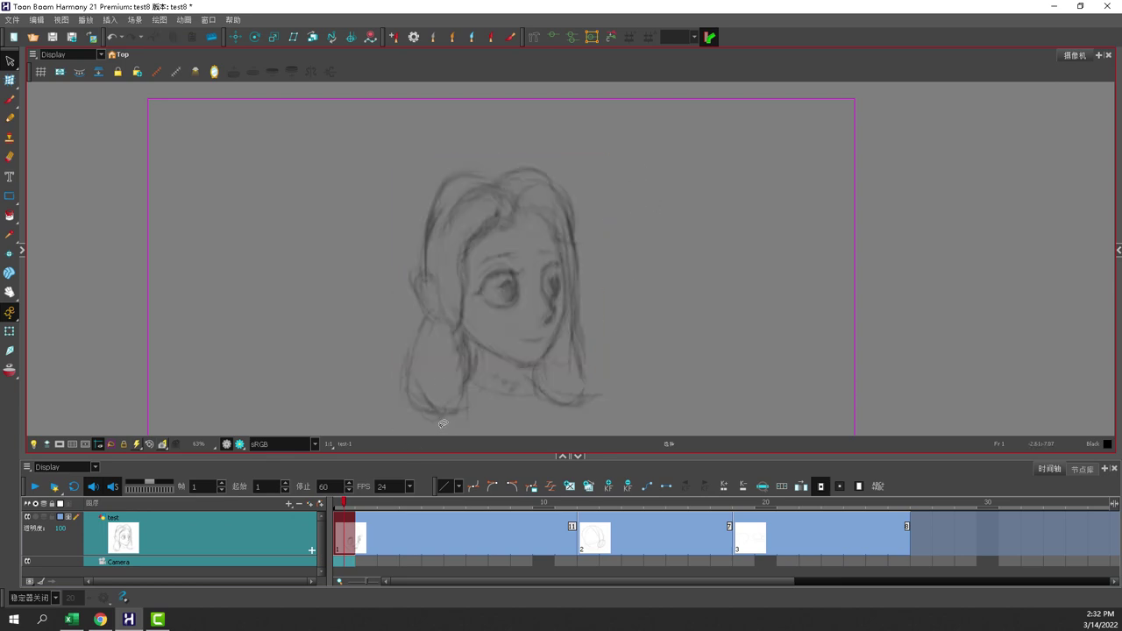
Cut out stray strokes beside the near ear with the Cutter tool and delete them
click(13, 62)
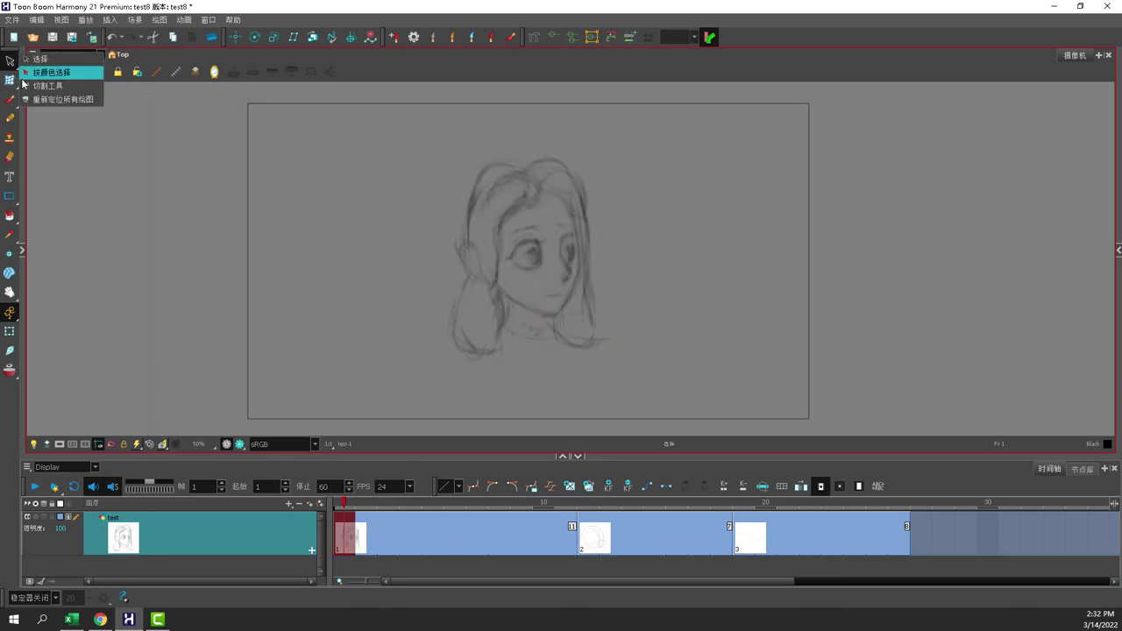
click(24, 86)
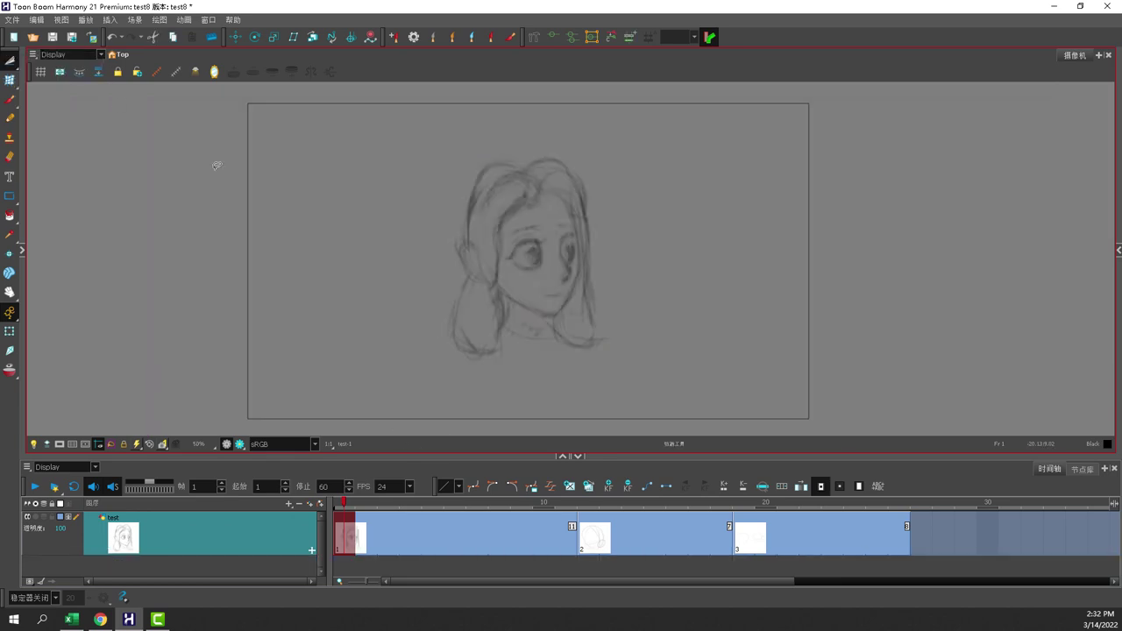
key(ctrl+space)
scroll(451, 255, up, 1)
mouse_move(459, 228)
mouse_down()
mouse_move(470, 281)
mouse_move(489, 288)
mouse_move(497, 240)
mouse_move(457, 221)
mouse_up()
key(Delete)
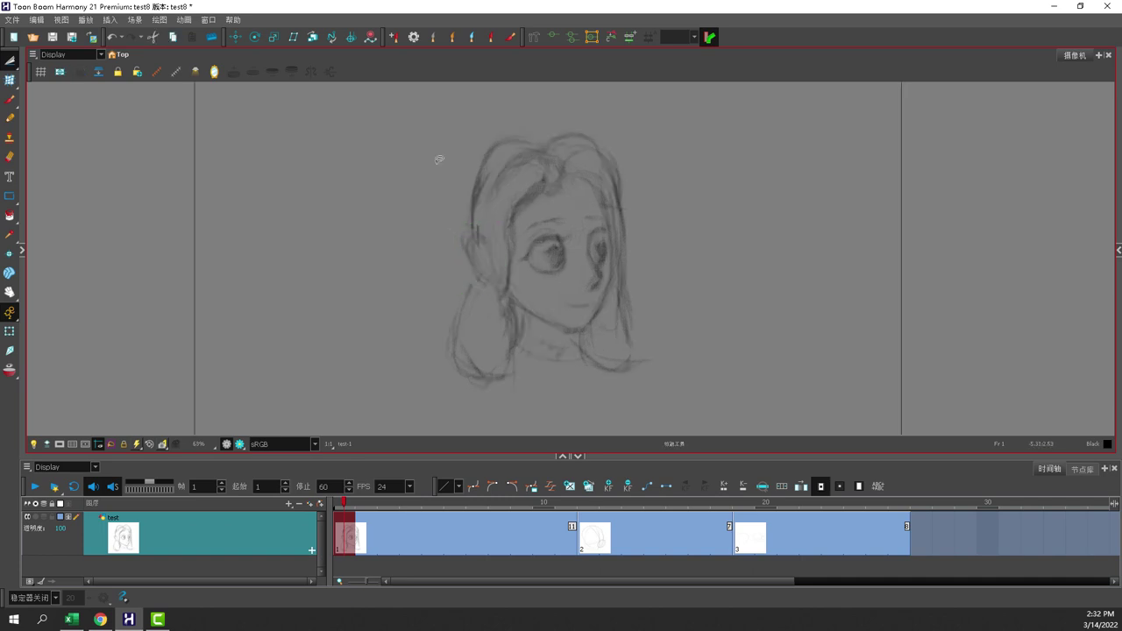
Redraw the back contour of the hair, the hair bunch behind the neck and the far-side strand
click(9, 99)
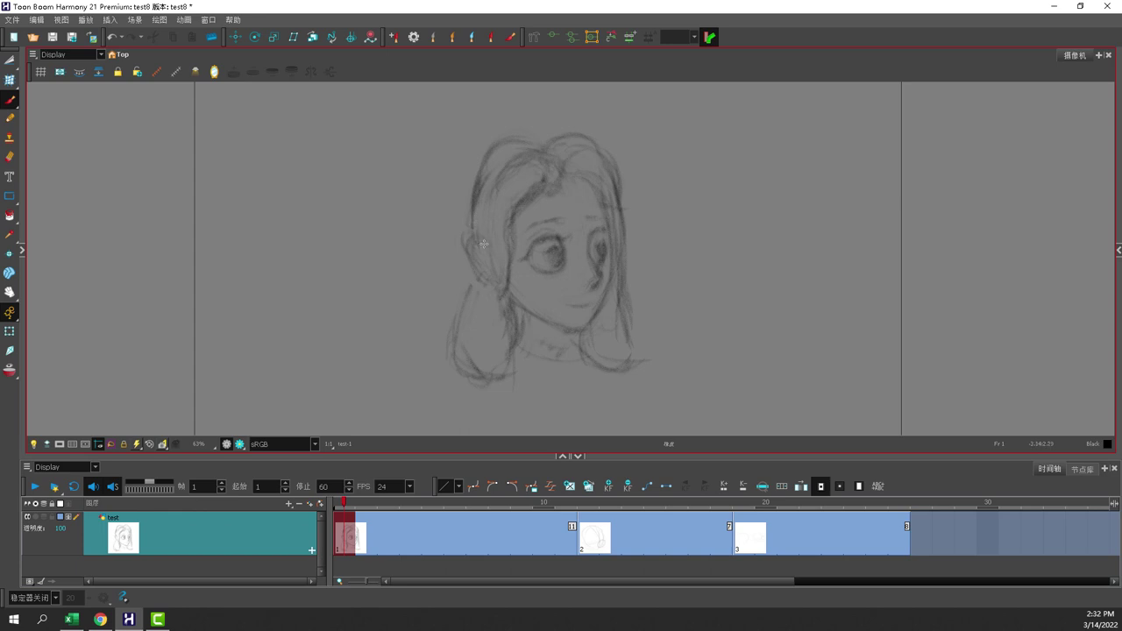
mouse_move(469, 175)
mouse_down()
mouse_move(525, 136)
mouse_move(549, 154)
mouse_move(517, 146)
mouse_move(489, 160)
mouse_move(471, 208)
mouse_up()
mouse_move(476, 274)
mouse_down()
mouse_move(474, 318)
mouse_move(449, 347)
mouse_move(513, 278)
mouse_move(467, 326)
mouse_move(485, 289)
mouse_move(488, 299)
mouse_move(459, 347)
mouse_up()
mouse_move(467, 305)
mouse_down()
mouse_move(458, 331)
mouse_move(467, 359)
mouse_move(481, 338)
mouse_move(479, 374)
mouse_up()
mouse_move(510, 321)
mouse_down()
mouse_move(509, 312)
mouse_move(494, 371)
mouse_up()
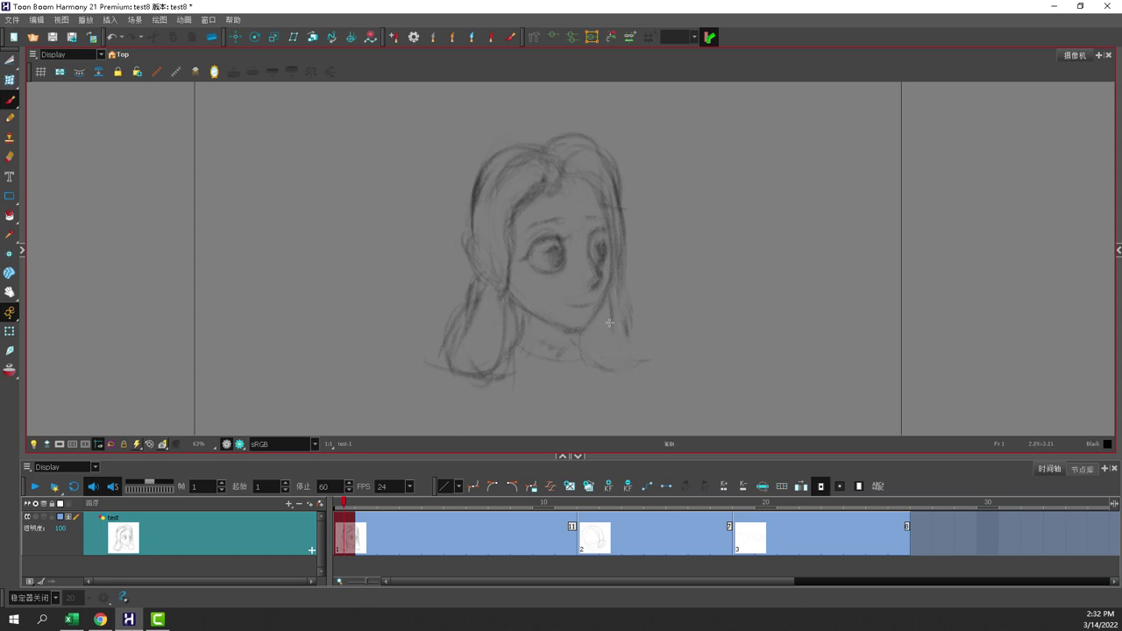
drag(647, 282, 642, 340)
drag(622, 254, 610, 306)
Delete the exposures of drawings 2 and 3 from the test layer
click(596, 537)
shift+click(910, 514)
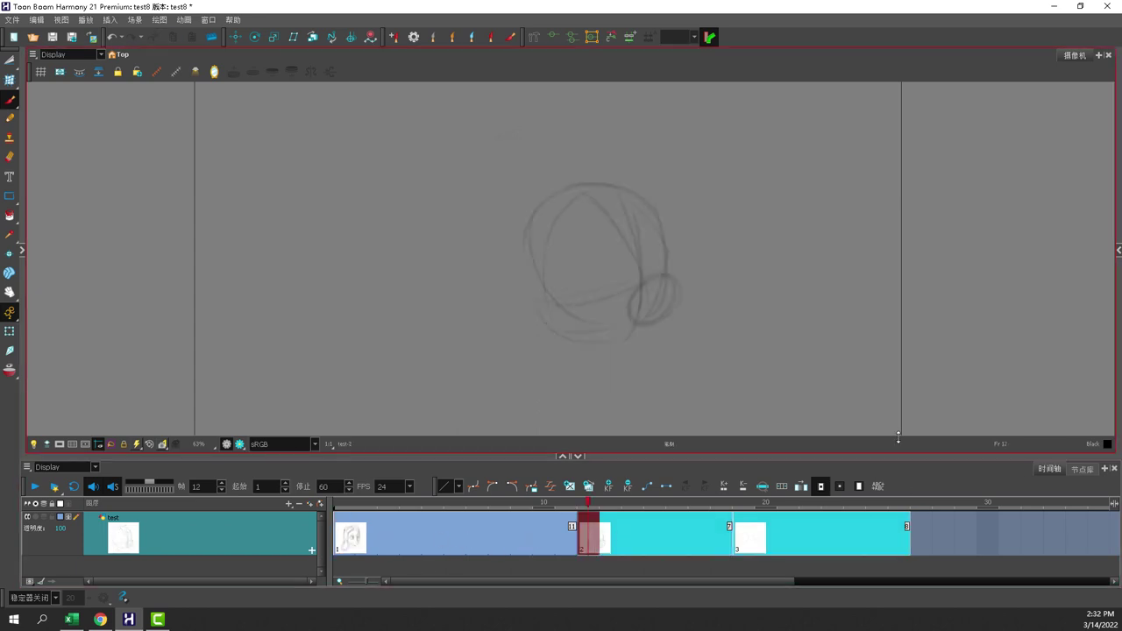
key(Delete)
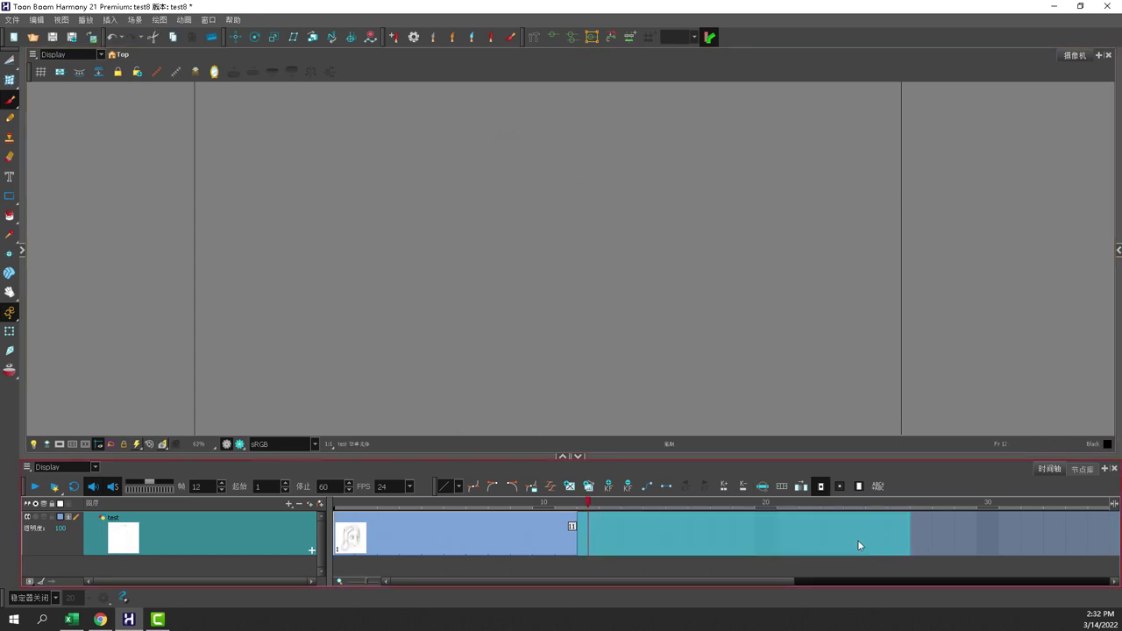
Extend the first drawing's exposure to frame 12 and duplicate the drawing at frame 11
click(426, 535)
click(569, 542)
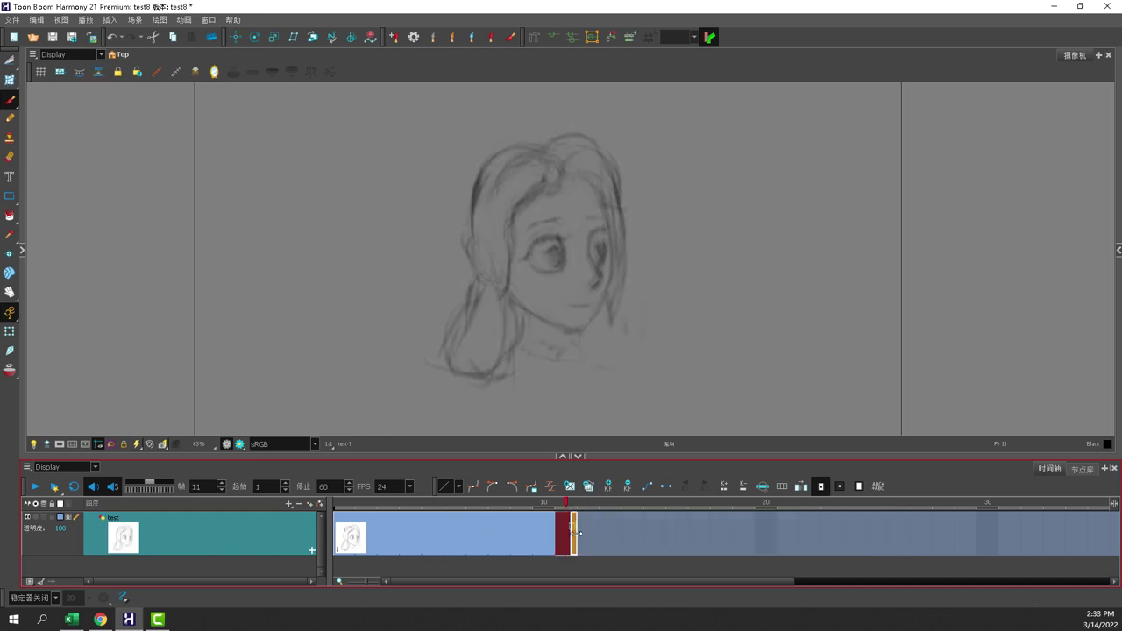
drag(576, 544, 603, 535)
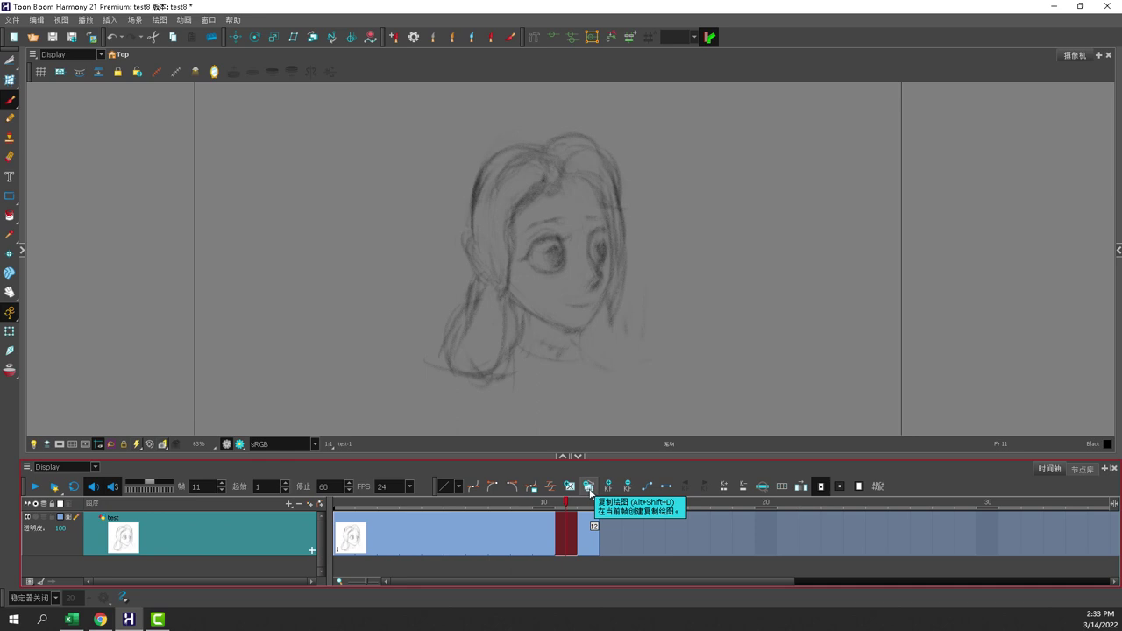
click(591, 495)
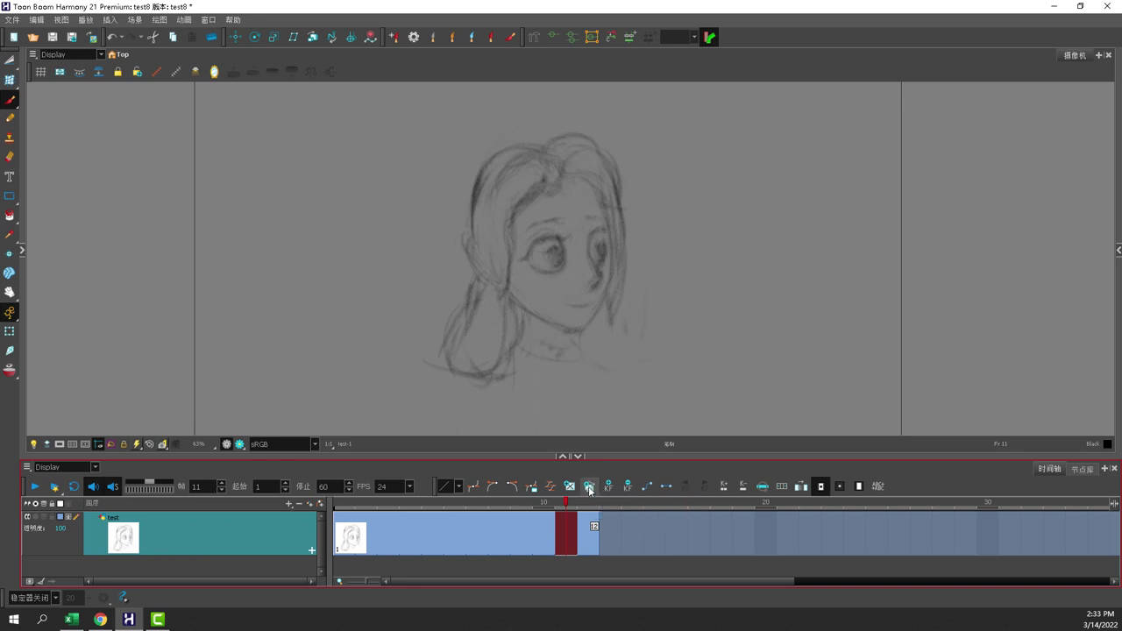
Erase the wide eyes on the duplicate at frame 11 and redraw them narrower, checking against frame 10
click(550, 545)
click(571, 543)
click(551, 543)
click(572, 543)
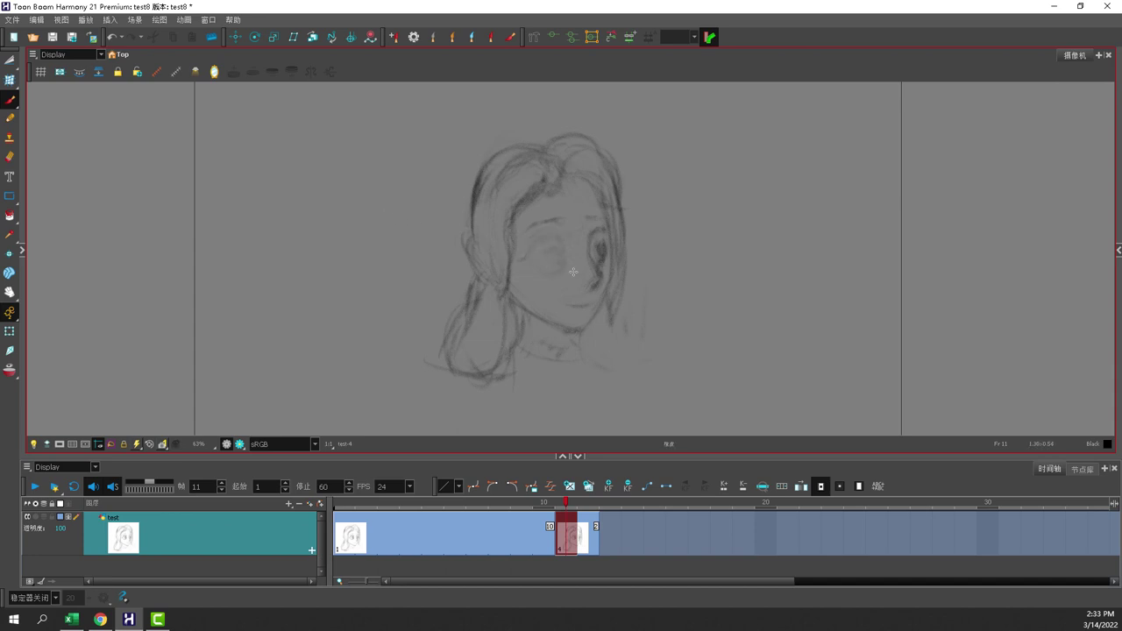
mouse_move(573, 271)
mouse_down()
mouse_move(595, 229)
mouse_move(597, 272)
mouse_move(581, 227)
mouse_up()
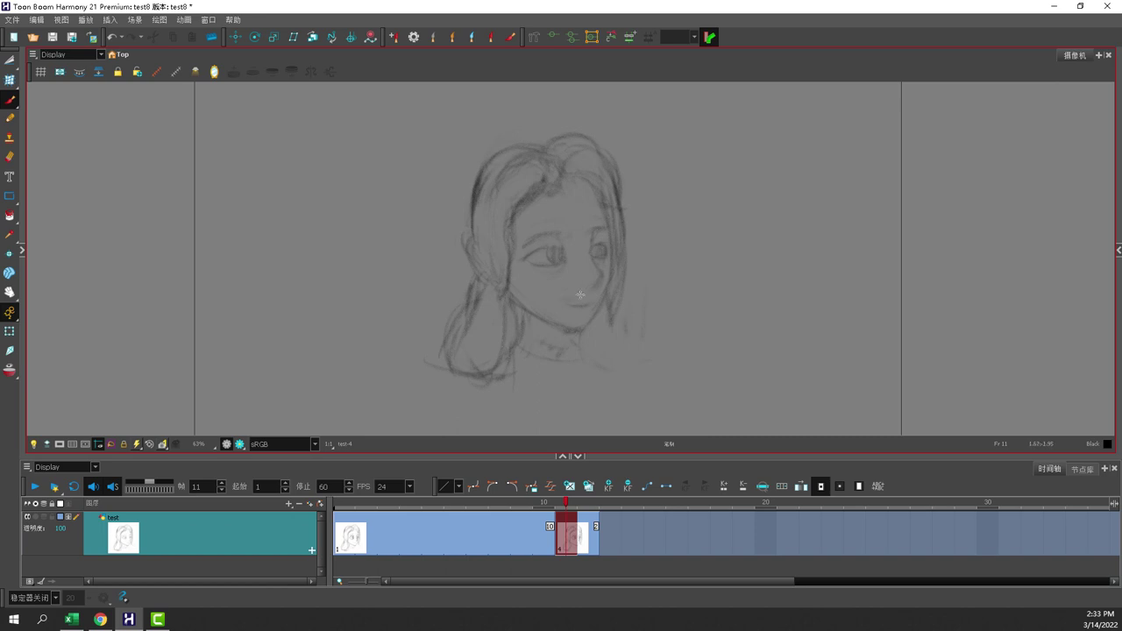
Flip back and forth between frames 10 and 11 to compare the original face with the edited one
key(comma)
key(period)
key(comma)
key(period)
key(comma)
key(period)
key(comma)
key(period)
key(comma)
key(period)
Extend the duplicated drawing's exposure to frame 19 and revise its mouth and hair bunch at frame 11
drag(597, 537, 730, 527)
key(comma)
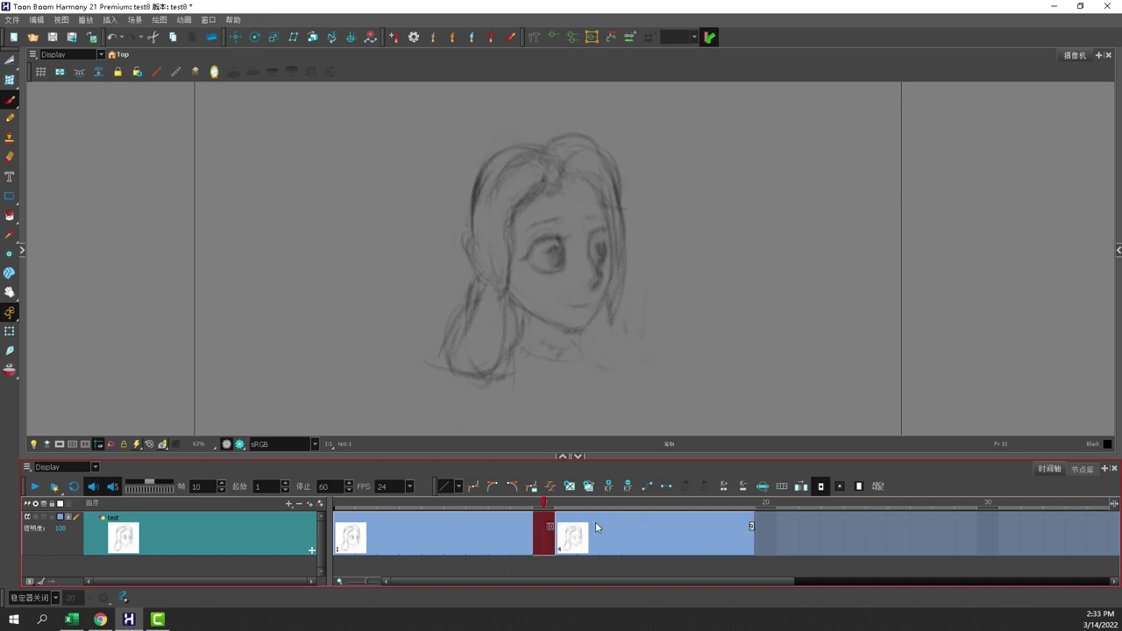
key(period)
key(comma)
key(period)
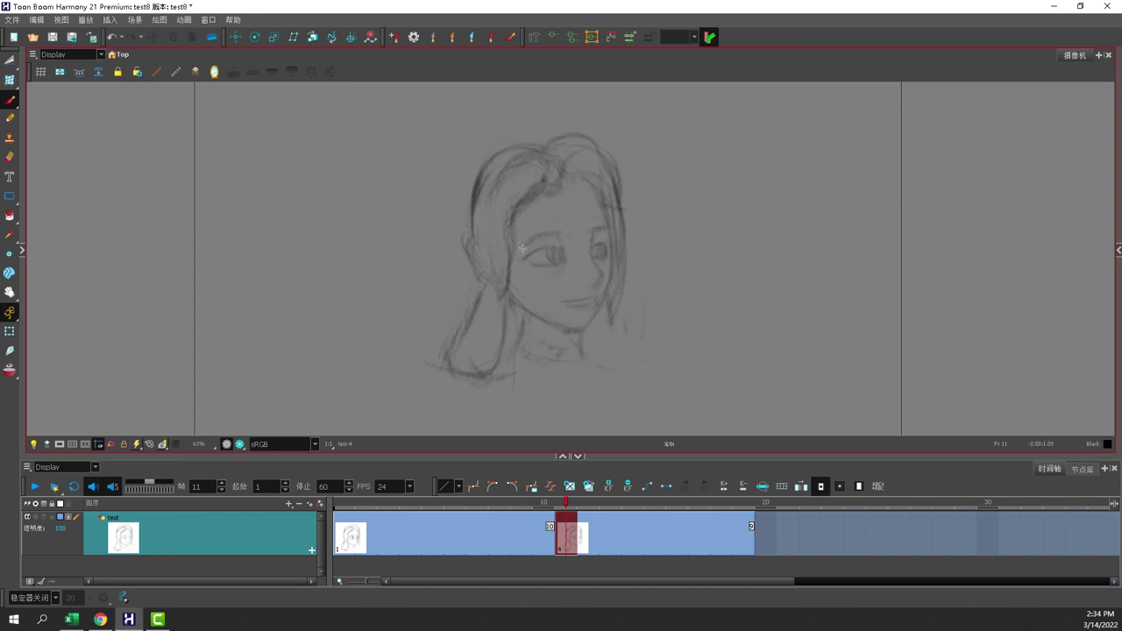
Switch between the first drawing and the duplicated drawing at frame 11 to compare the two expressions
click(349, 539)
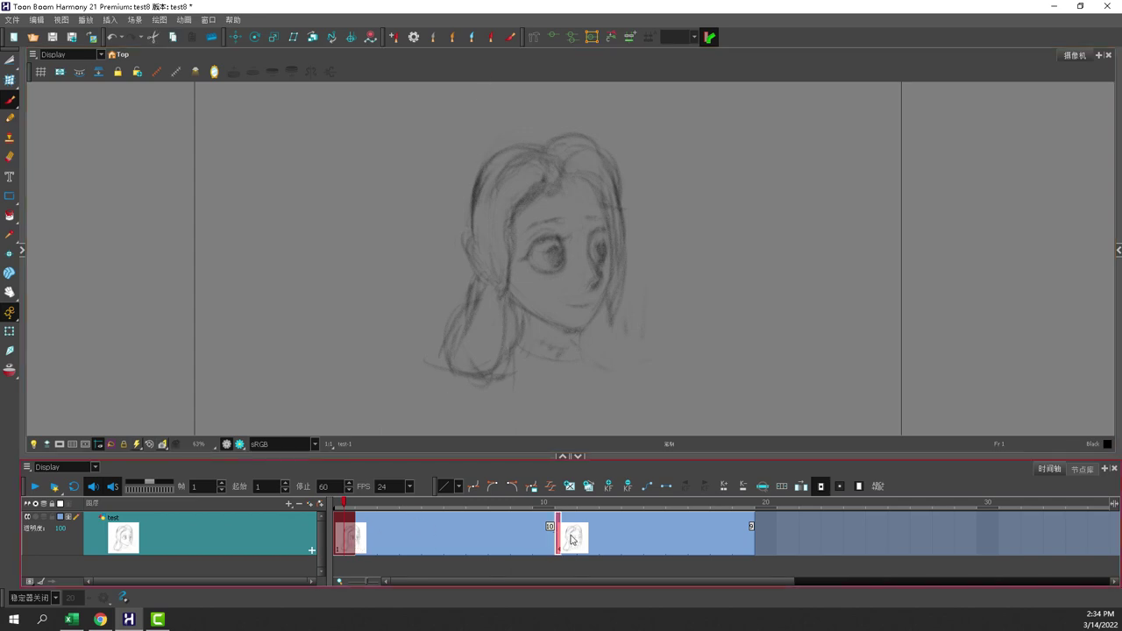
click(387, 530)
key(f)
click(567, 539)
click(388, 530)
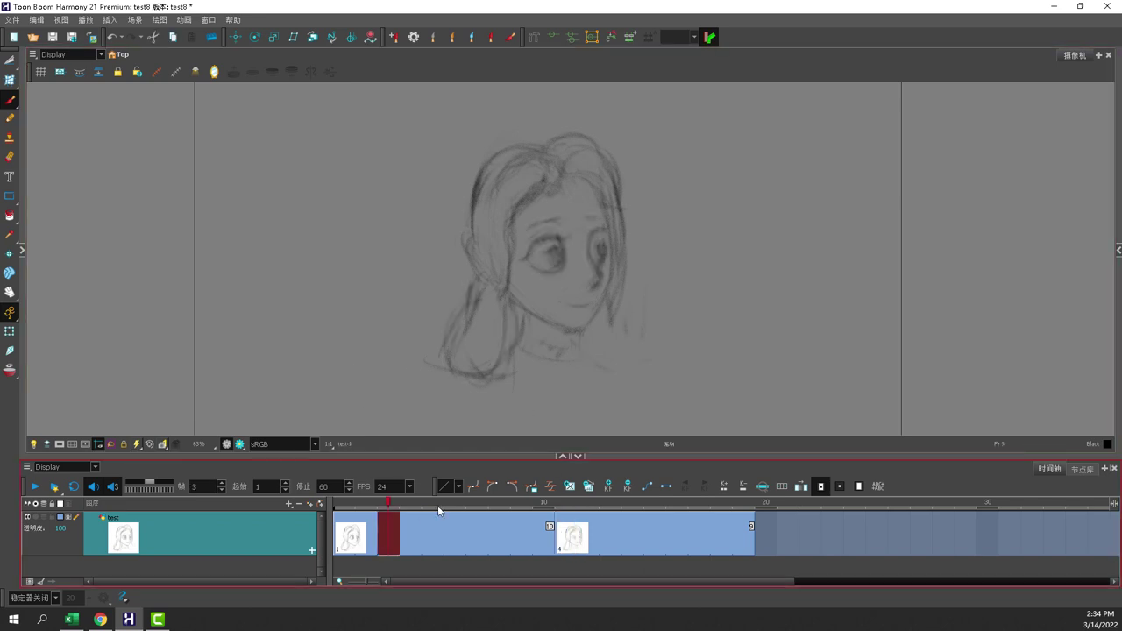
click(570, 536)
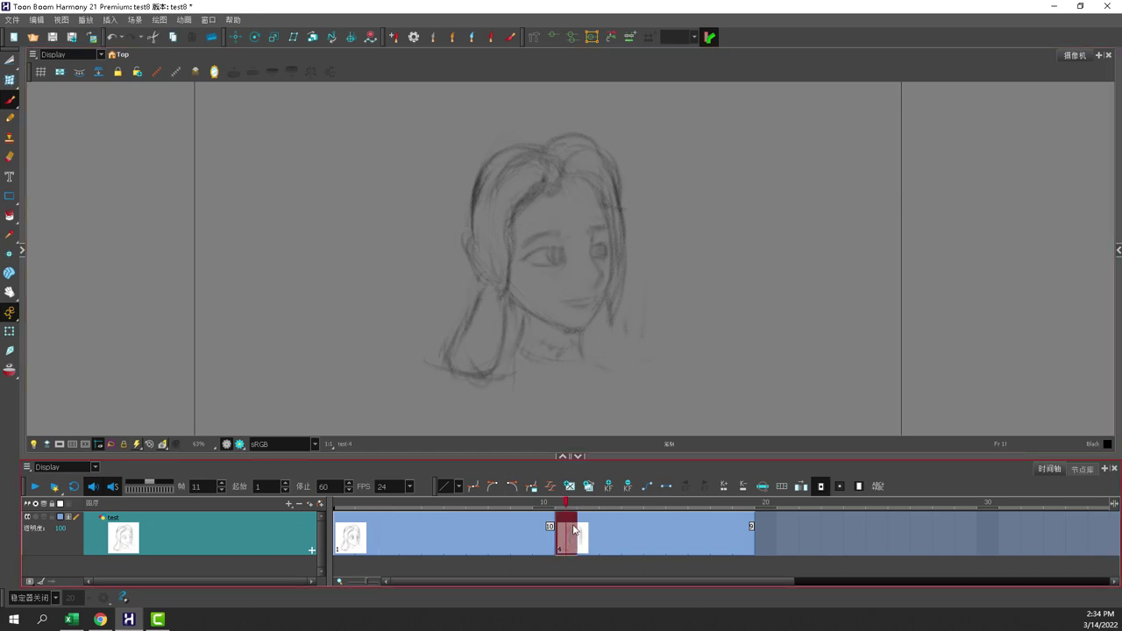
Extend the first drawing's exposure to frame 13 and duplicate the drawing at frame 11
drag(592, 528, 633, 524)
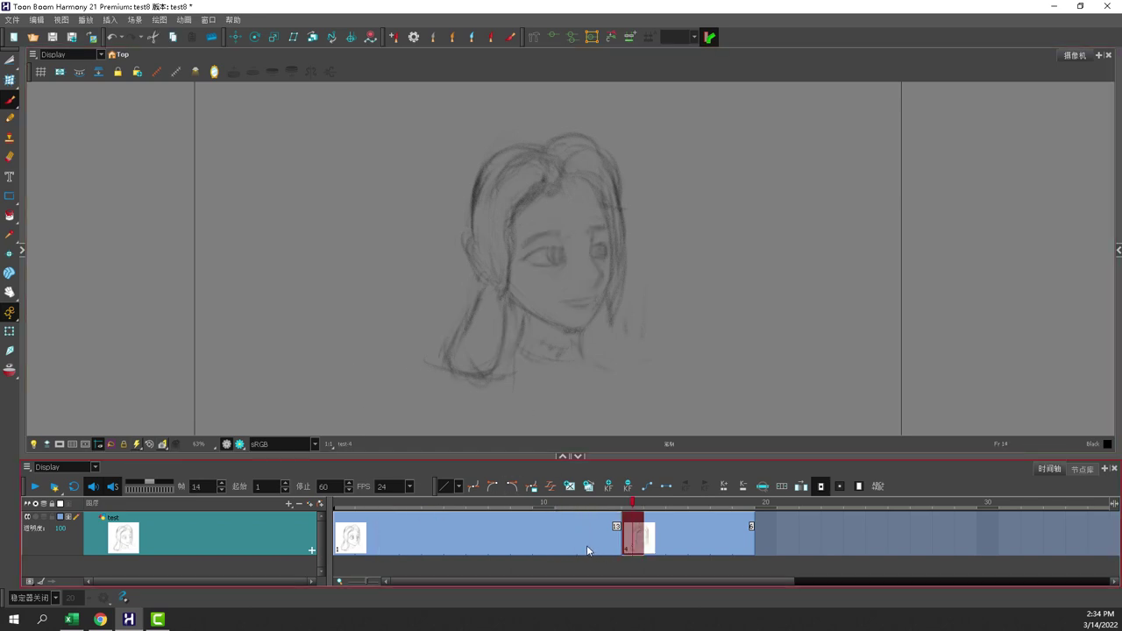
click(566, 539)
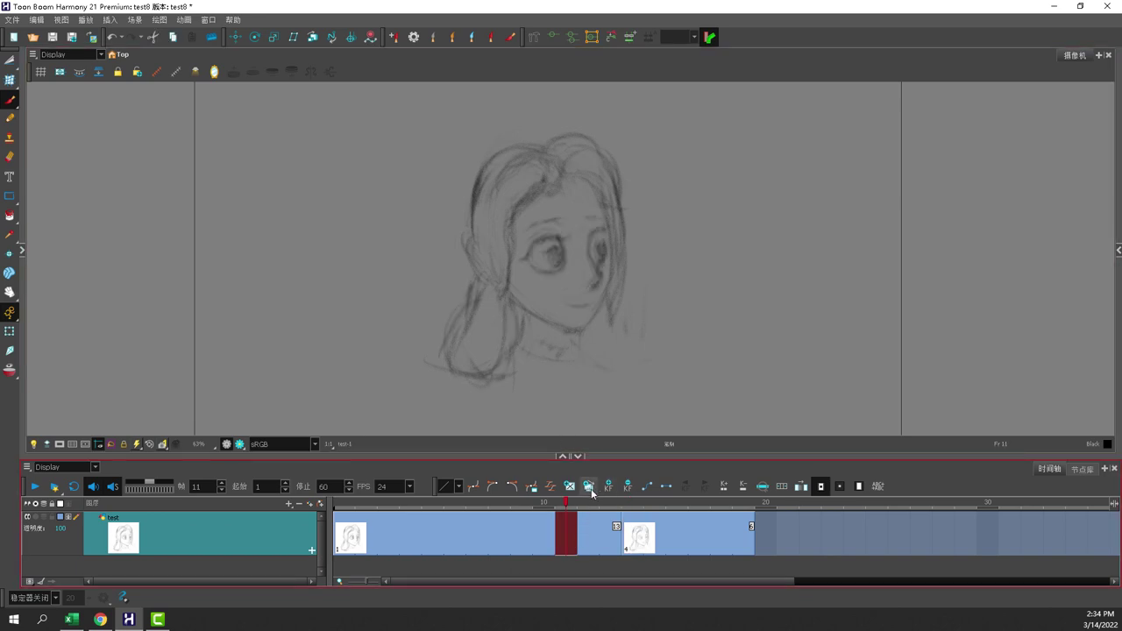
click(588, 487)
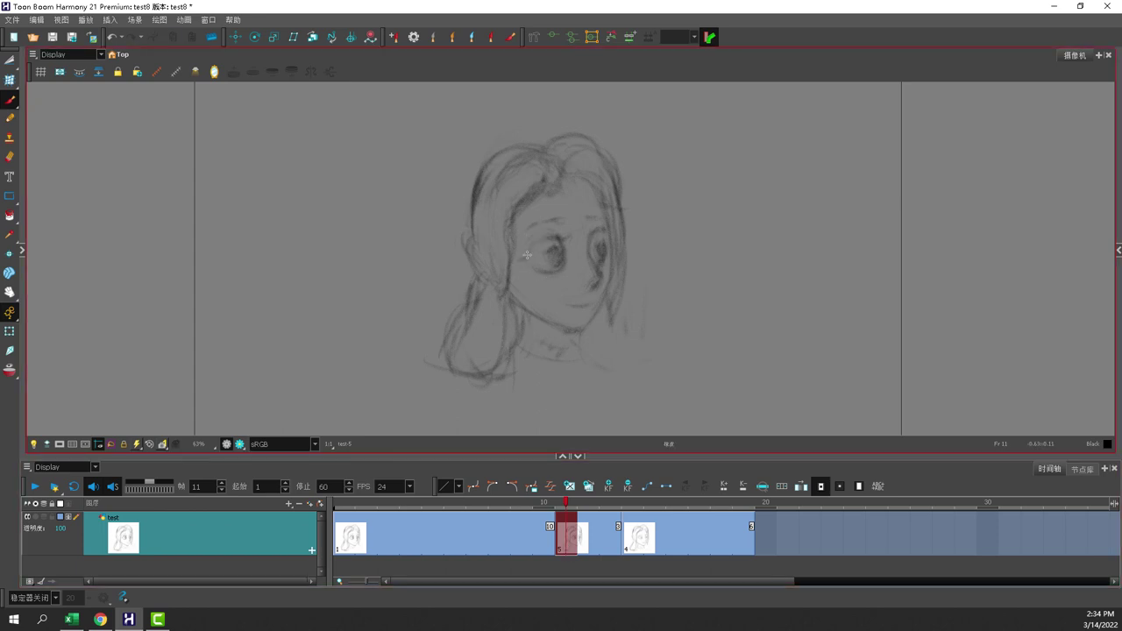
Select the eyes, nose and mouth inside the face outline at frame 11 and delete them
key(alt+s)
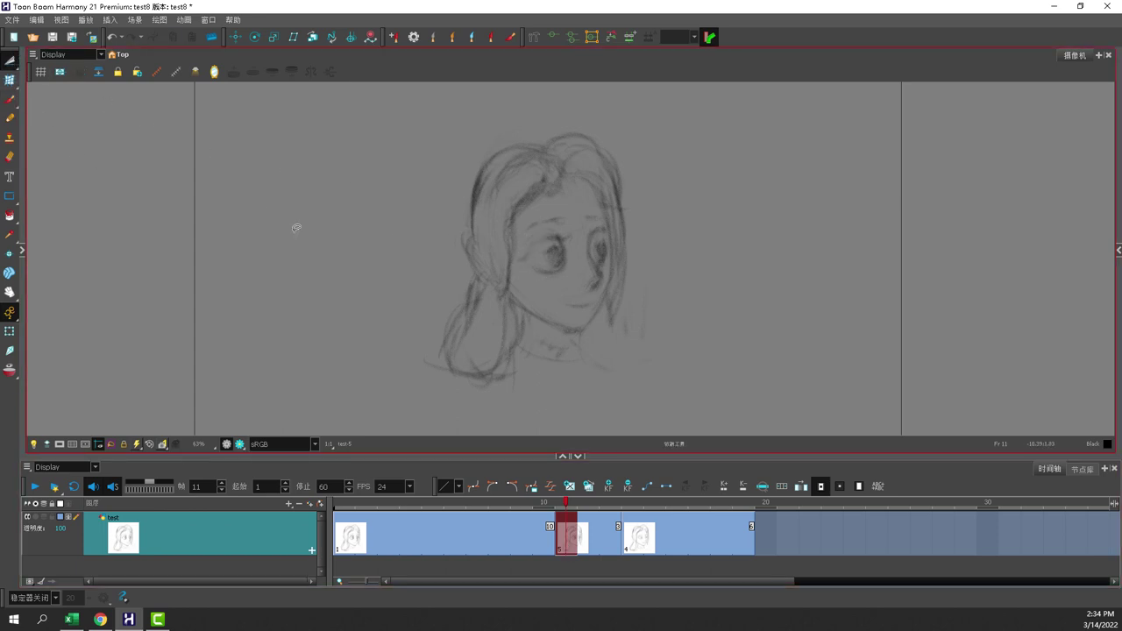
mouse_move(547, 204)
mouse_down()
mouse_move(520, 277)
mouse_move(559, 307)
mouse_move(583, 305)
mouse_move(607, 261)
mouse_move(607, 223)
mouse_move(549, 202)
mouse_up()
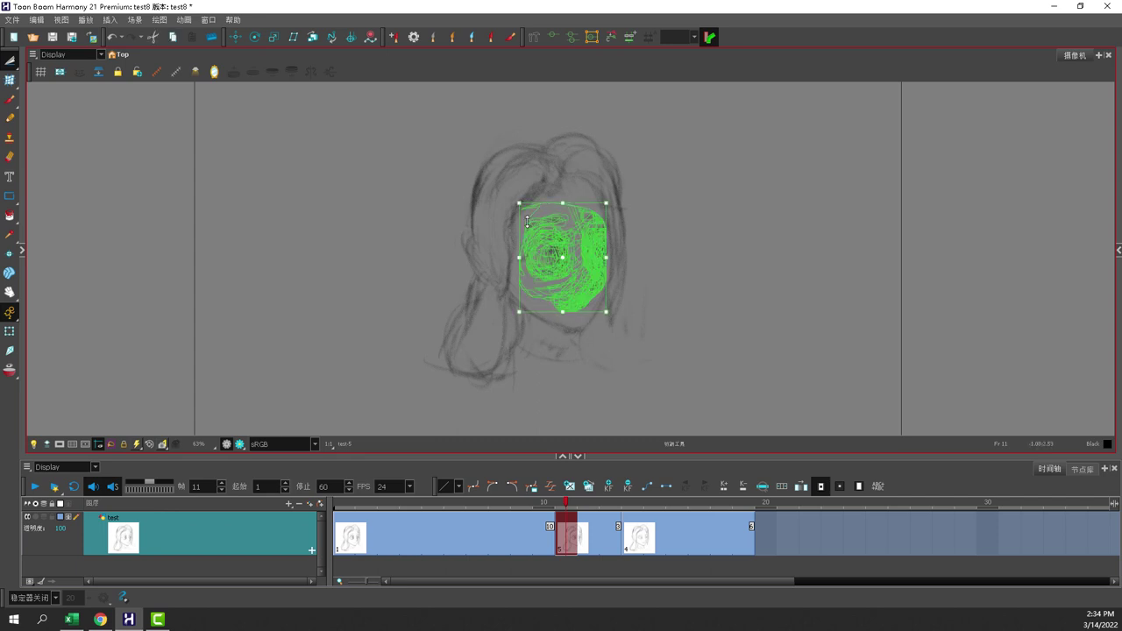
key(Delete)
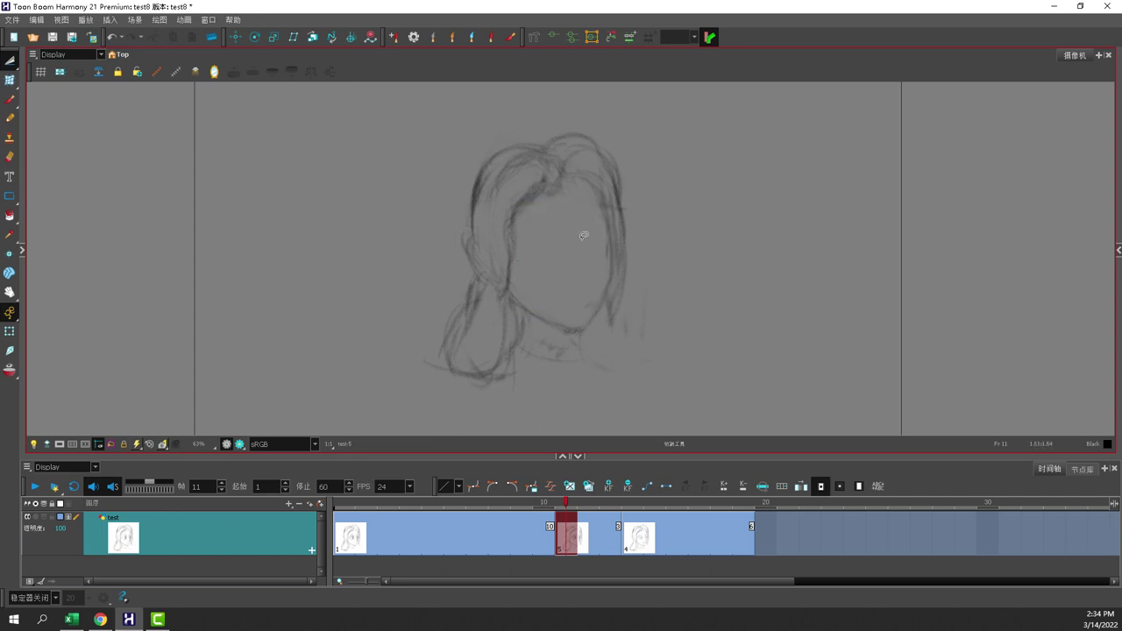
Sketch half-lowered eyes, a nose and a smiling mouth on the in-between drawing, using onion skin of the neighbouring drawings as a guide
click(9, 98)
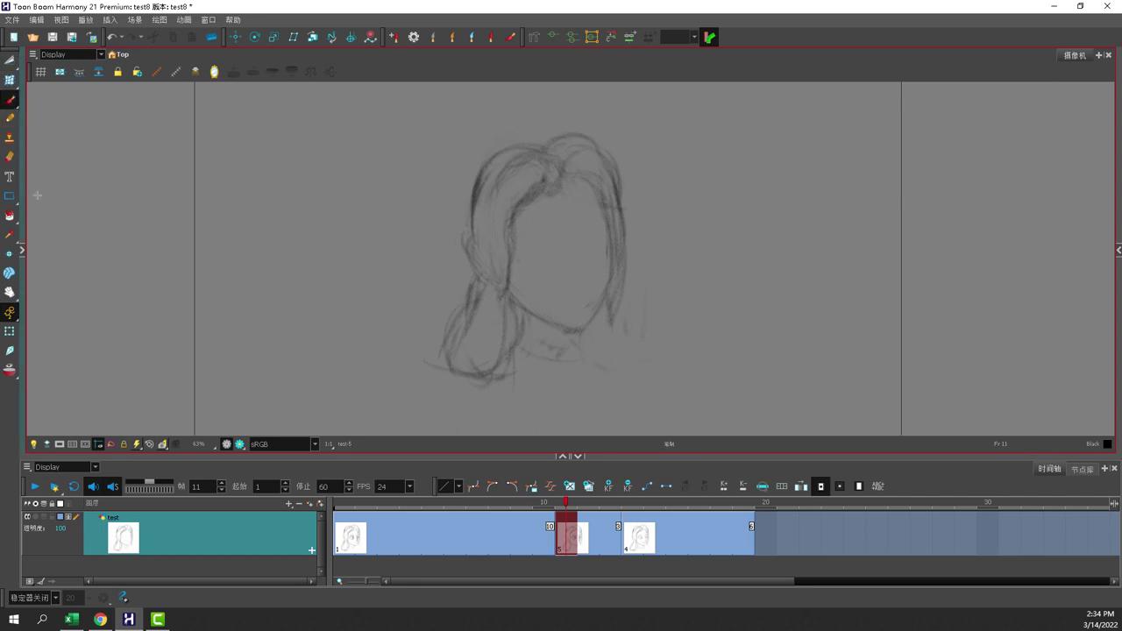
scroll(569, 253, up, 2)
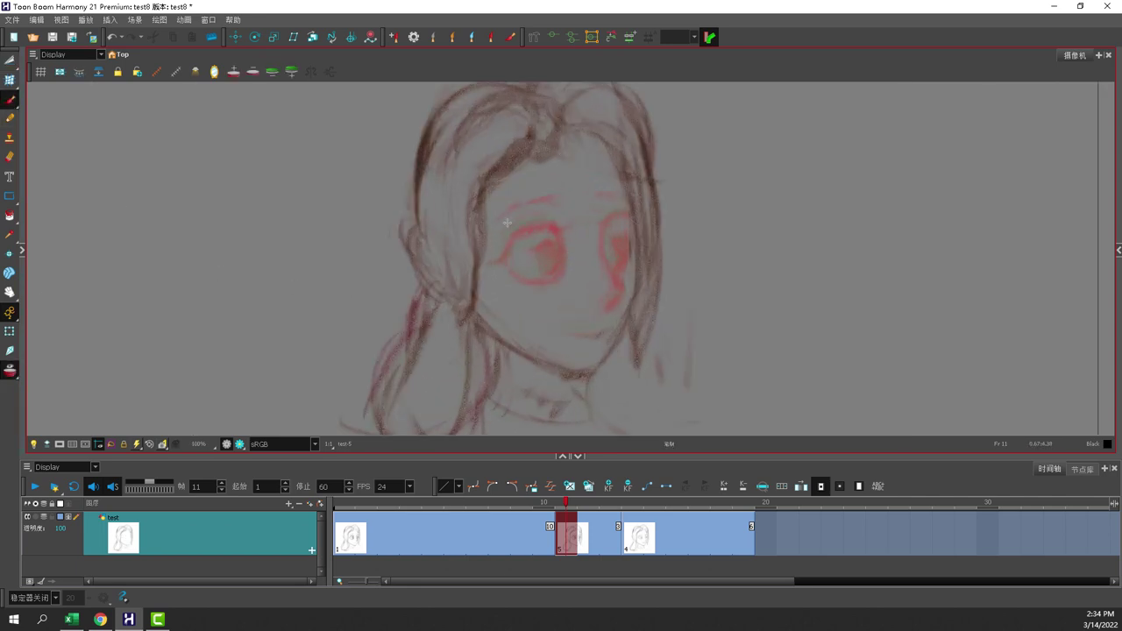
click(271, 72)
click(252, 72)
click(234, 72)
click(291, 72)
mouse_move(502, 254)
mouse_down()
mouse_move(562, 228)
mouse_move(544, 273)
mouse_move(553, 279)
mouse_up()
mouse_move(603, 225)
mouse_down()
mouse_move(629, 214)
mouse_move(611, 274)
mouse_up()
mouse_move(622, 294)
mouse_down()
mouse_move(602, 334)
mouse_move(619, 323)
mouse_up()
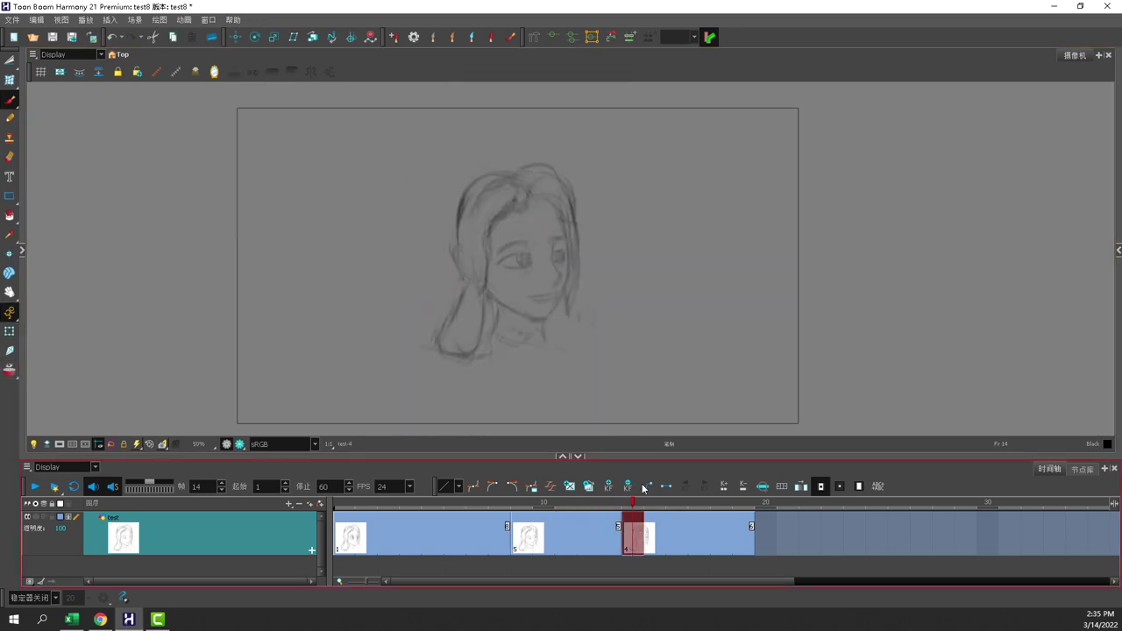
Copy the hair bunch and neck from the drawing at frame 14 and paste them over those in the drawing at frame 9
mouse_move(642, 485)
mouse_down()
mouse_move(567, 467)
mouse_move(643, 461)
mouse_move(478, 471)
mouse_move(629, 472)
mouse_up()
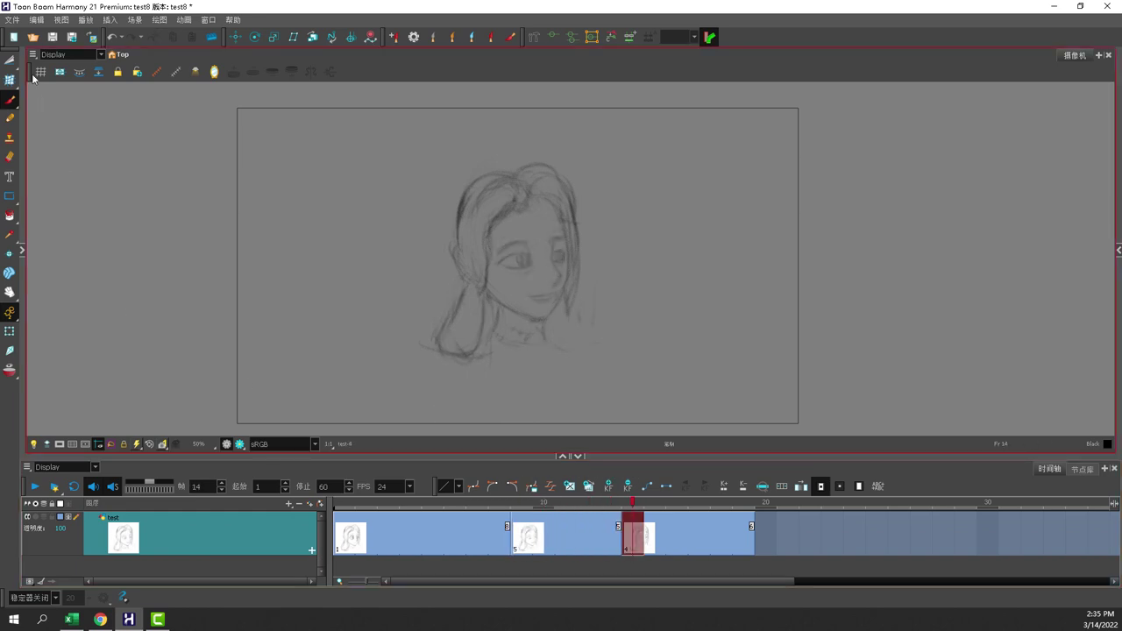
scroll(504, 312, up, 2)
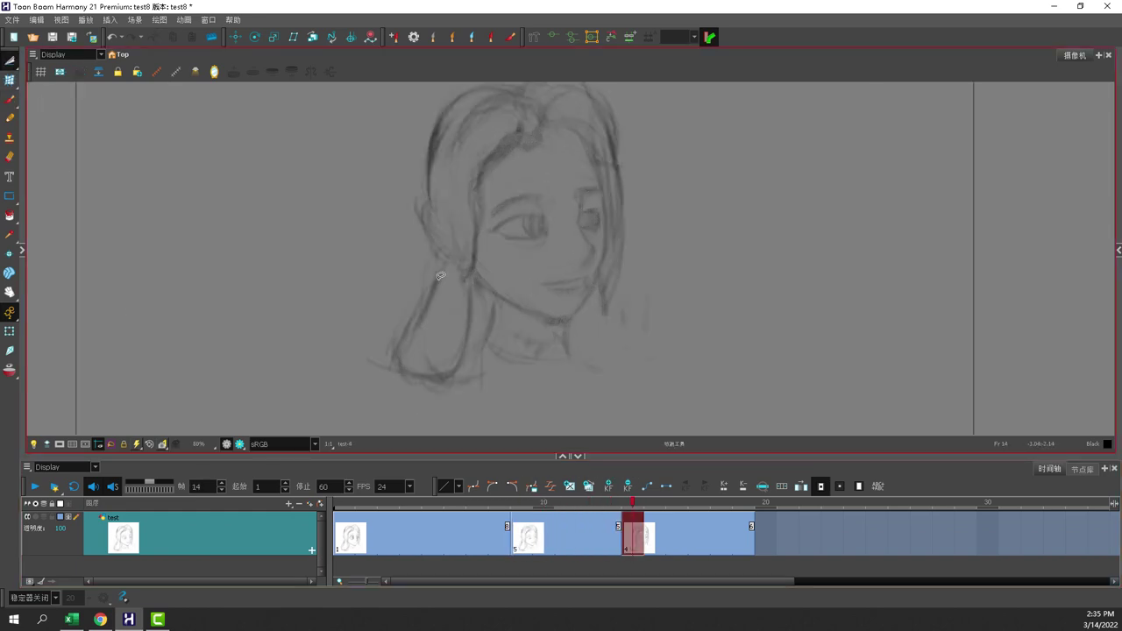
mouse_move(442, 263)
mouse_down()
mouse_move(528, 311)
mouse_move(581, 324)
mouse_move(590, 374)
mouse_move(445, 413)
mouse_move(362, 348)
mouse_move(389, 292)
mouse_move(442, 265)
mouse_up()
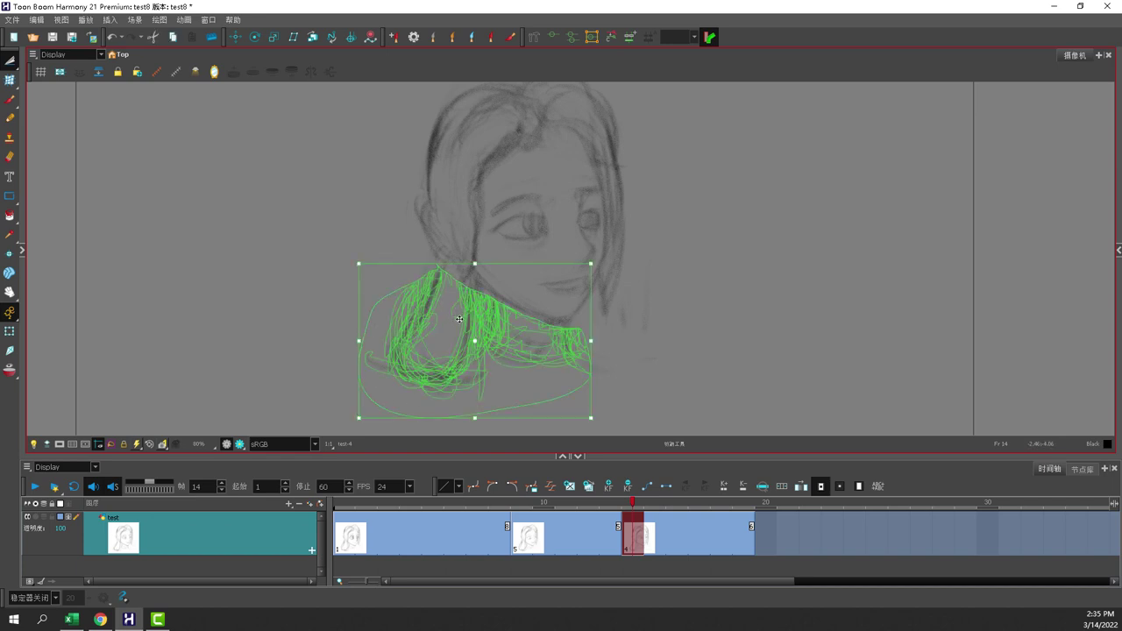
click(538, 531)
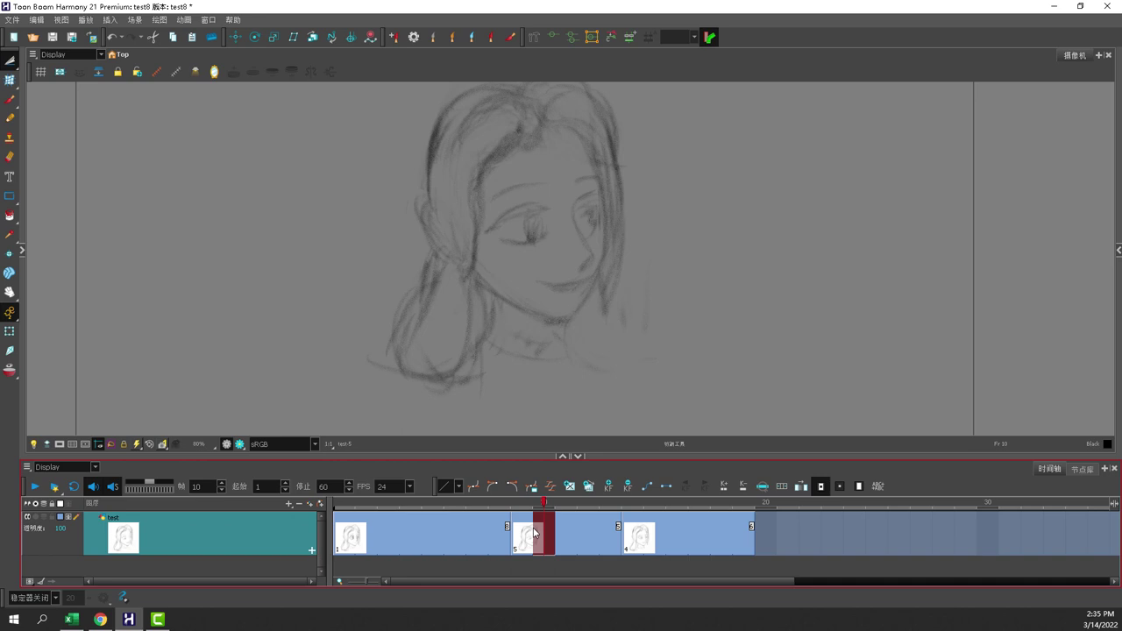
click(527, 537)
mouse_move(419, 248)
mouse_down()
mouse_move(478, 294)
mouse_move(631, 334)
mouse_move(504, 393)
mouse_move(342, 349)
mouse_move(417, 249)
mouse_up()
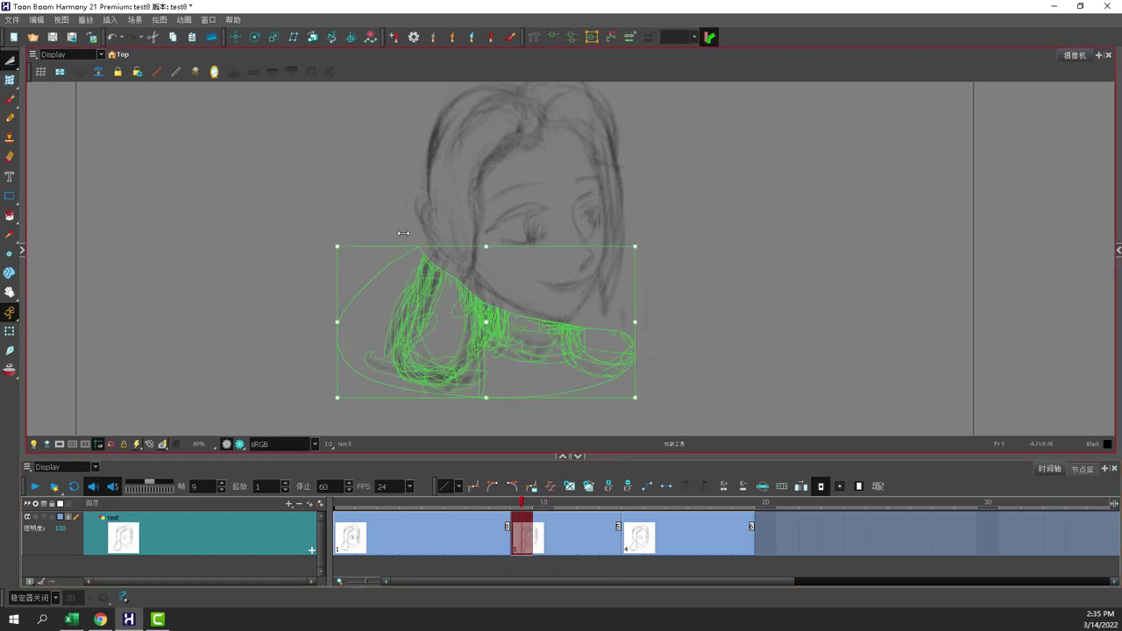
key(Delete)
key(ctrl+v)
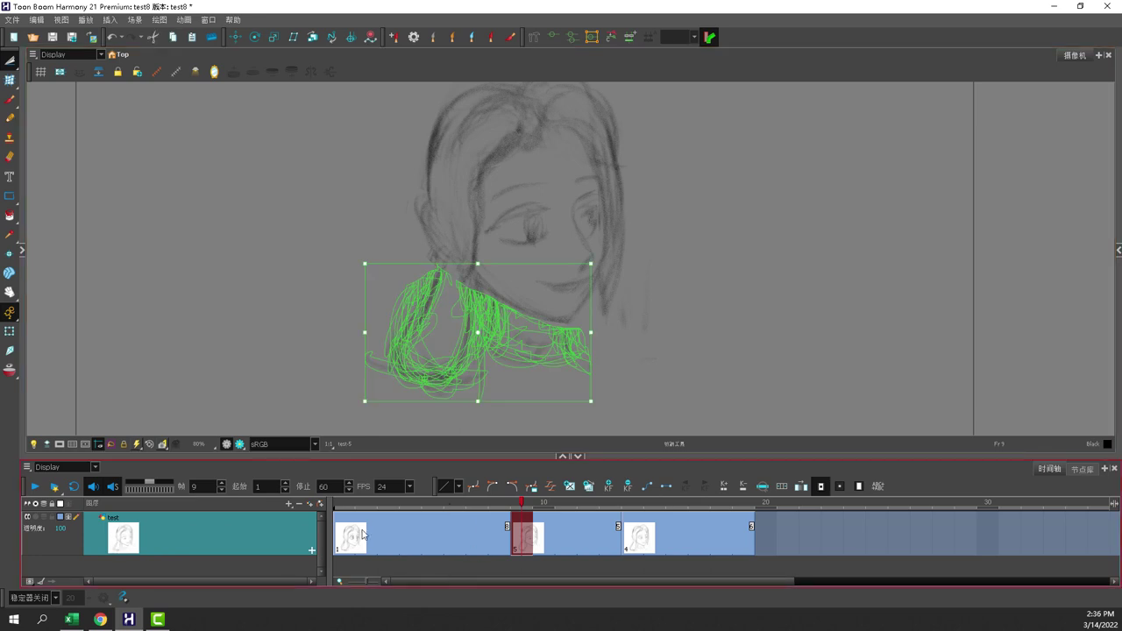
Delete the hair bunch and neck from the first drawing and paste in the copied ones
click(363, 534)
mouse_move(420, 253)
mouse_down()
mouse_move(497, 303)
mouse_move(580, 325)
mouse_move(627, 366)
mouse_move(459, 414)
mouse_move(334, 324)
mouse_move(422, 251)
mouse_up()
key(Delete)
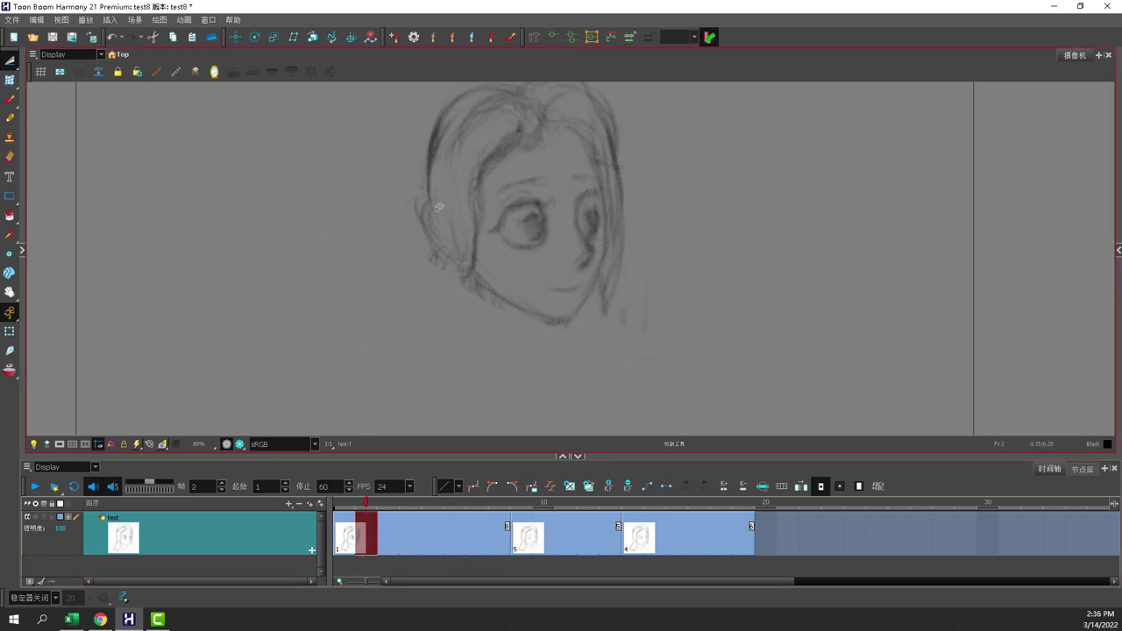
key(ctrl+v)
click(324, 290)
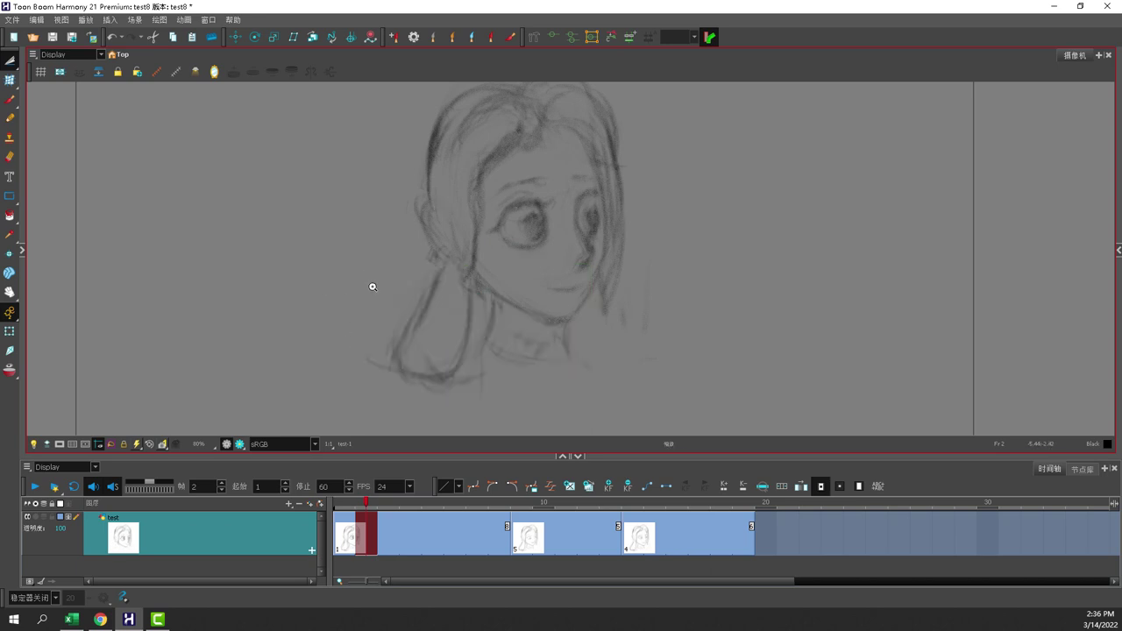
Step forwards and backwards through frames 2 to 14 to check the change between the three drawings
scroll(374, 315, down, 3)
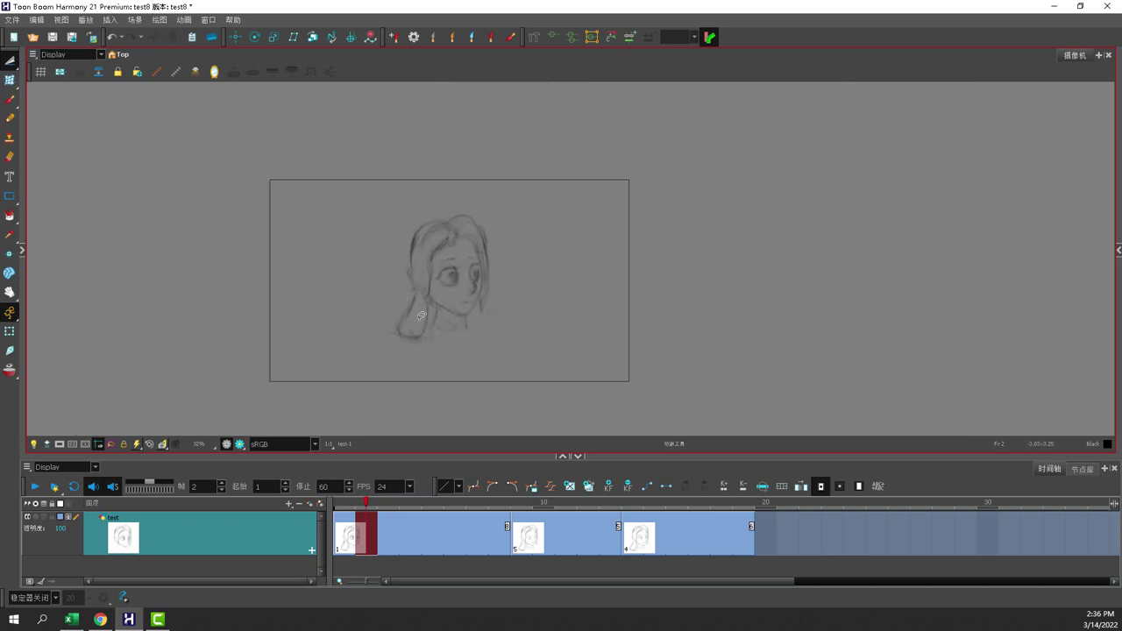
key(period)
key(period)
key(period)
key(period)
key(period)
key(period)
key(period)
key(period)
key(period)
key(period)
key(period)
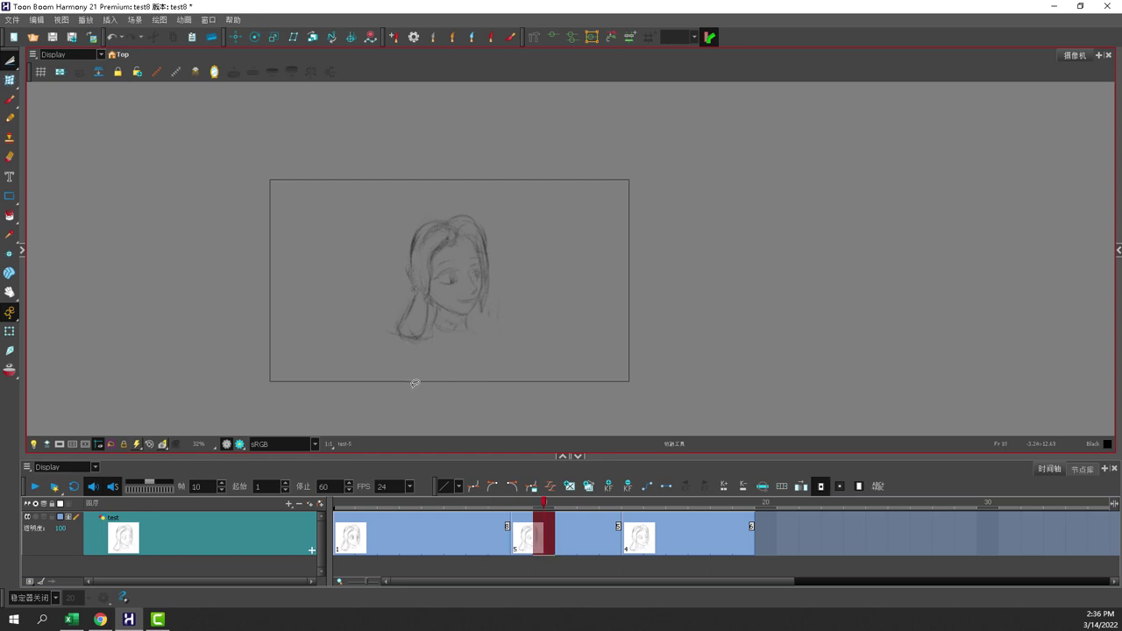
key(period)
key(period)
key(comma)
key(comma)
key(comma)
key(comma)
key(comma)
key(comma)
key(comma)
key(comma)
key(period)
key(period)
key(period)
key(period)
key(period)
key(period)
key(period)
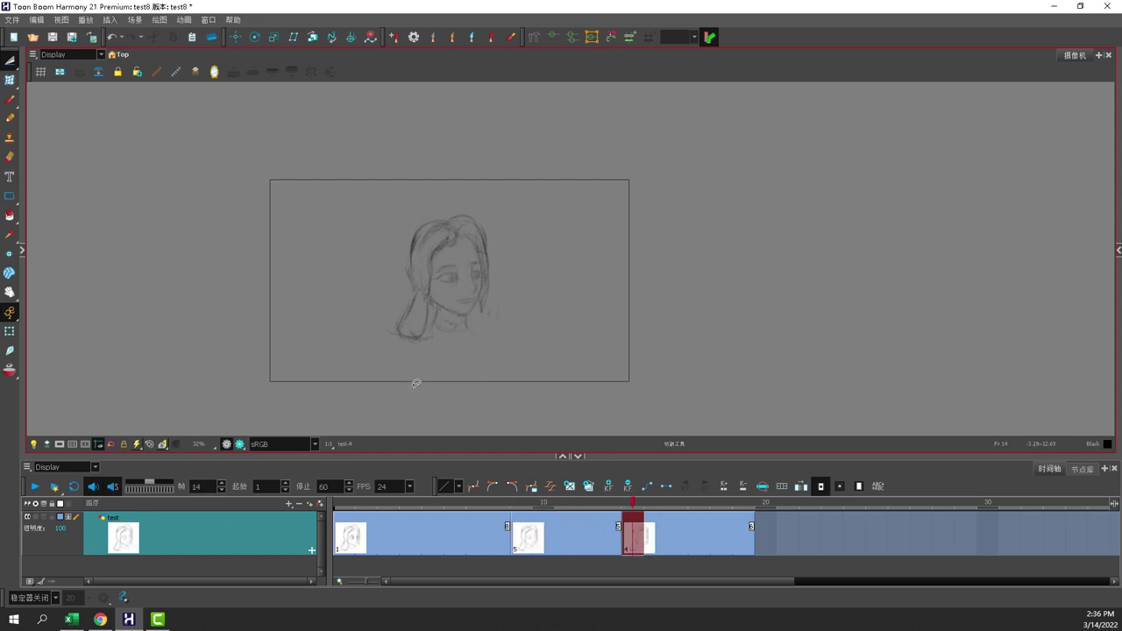
key(comma)
key(comma)
key(comma)
key(comma)
key(comma)
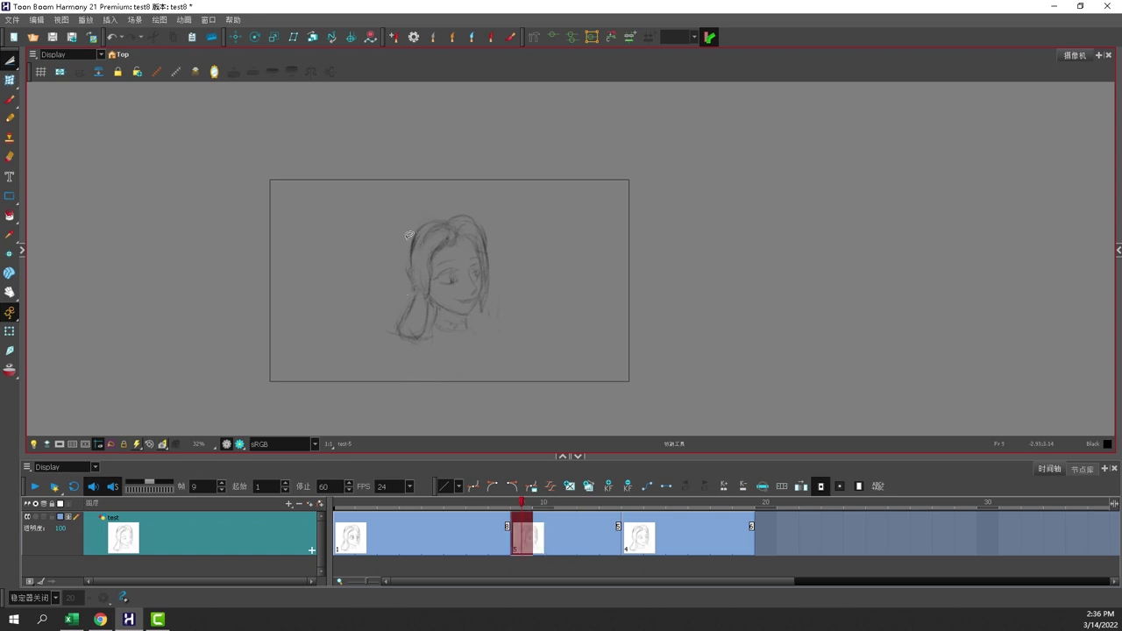
Lasso the head in the drawing at frame 9, leaving out the hair bunch and neck, and rotate it slightly clockwise
click(412, 269)
click(422, 282)
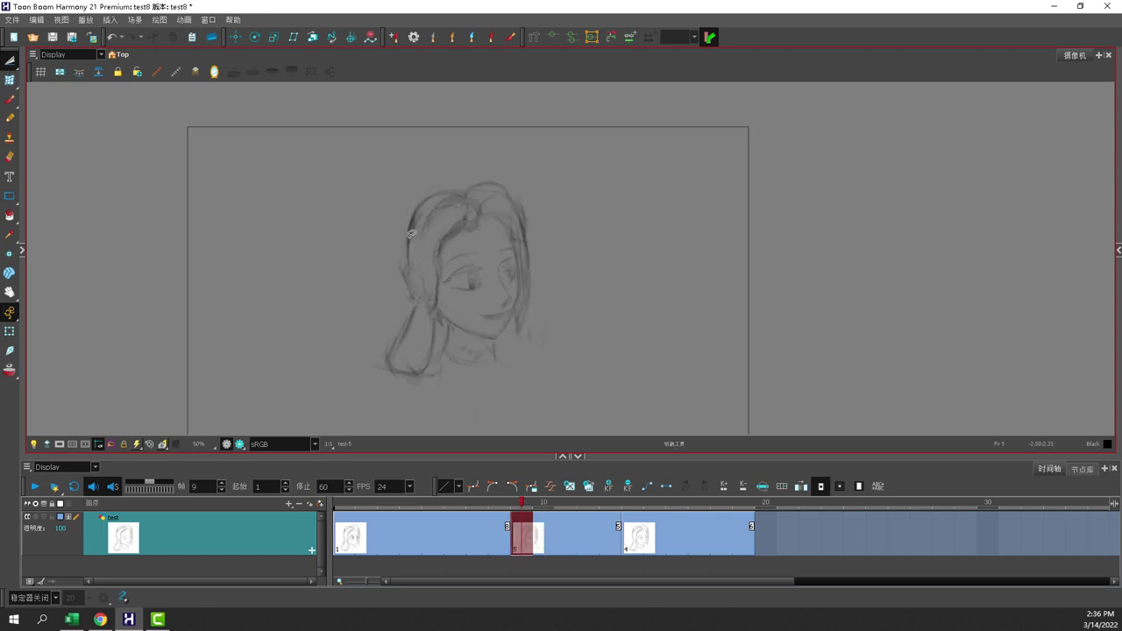
mouse_move(386, 229)
mouse_down()
mouse_move(397, 271)
mouse_move(444, 321)
mouse_move(505, 339)
mouse_move(539, 321)
mouse_move(580, 213)
mouse_move(505, 164)
mouse_move(413, 181)
mouse_move(390, 240)
mouse_up()
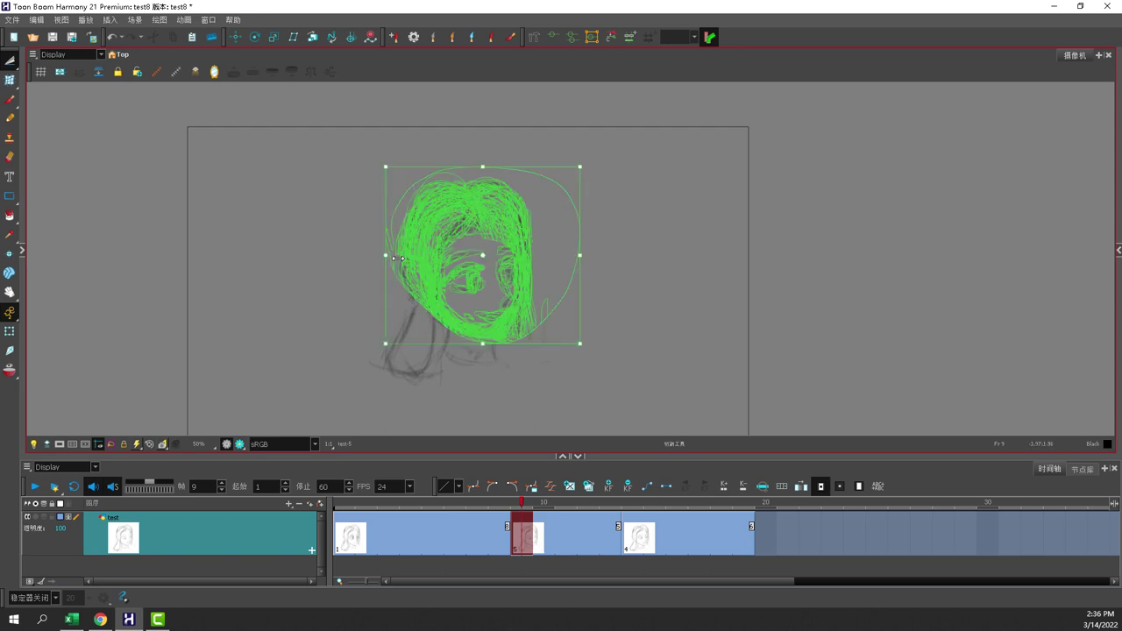
click(590, 166)
drag(589, 166, 591, 169)
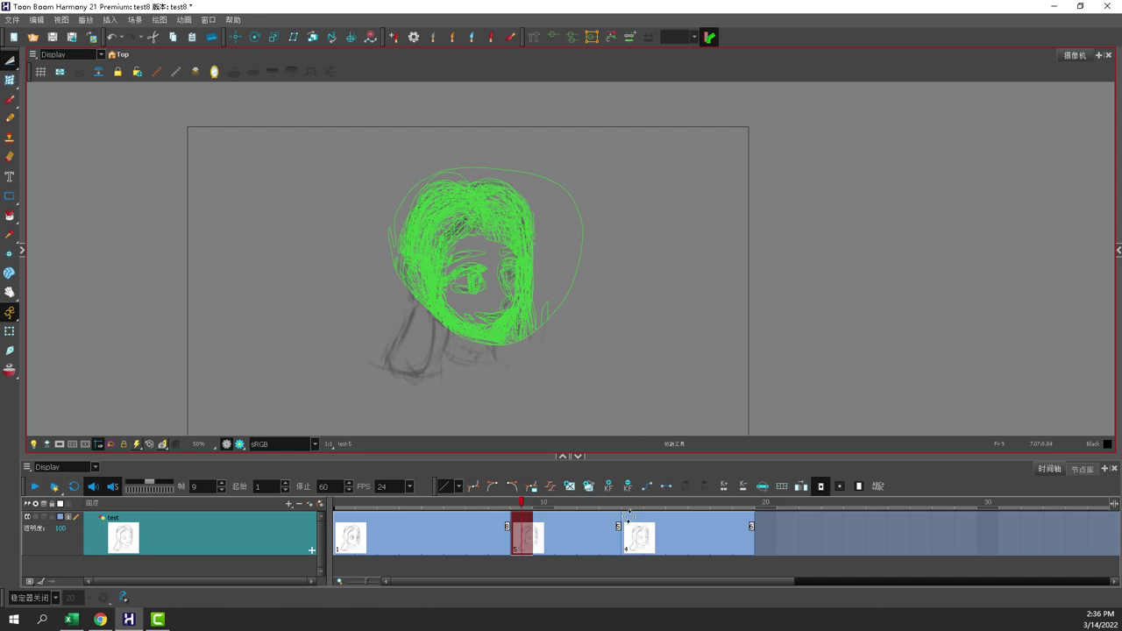
Lasso the head at frame 14, place its pivot near the neck and rotate it slightly clockwise
click(628, 521)
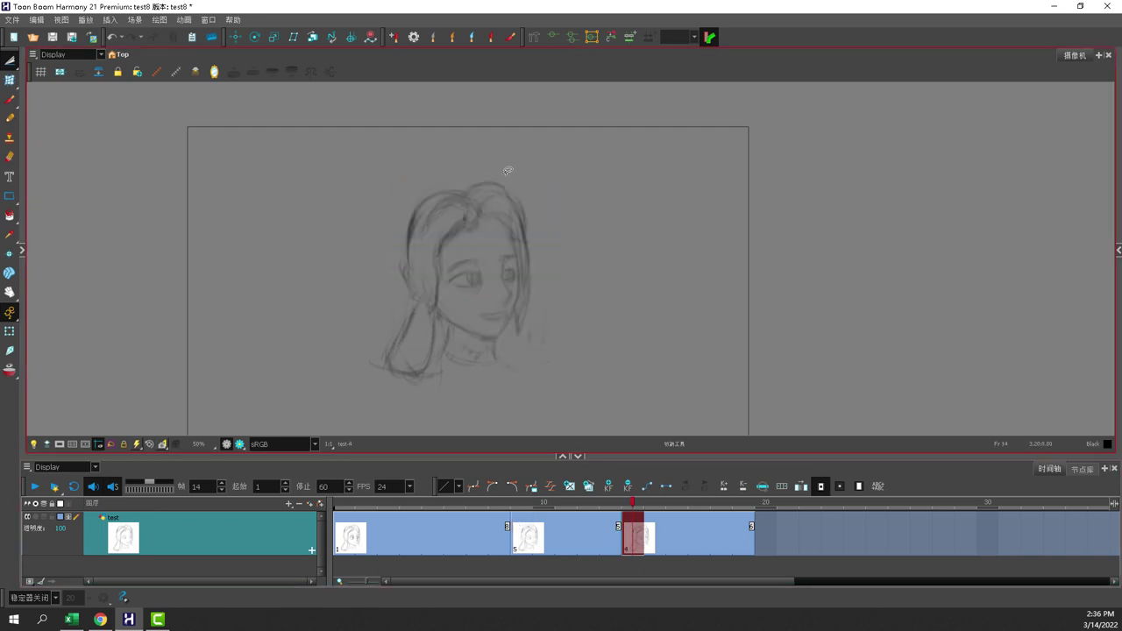
mouse_move(508, 170)
mouse_down()
mouse_move(441, 186)
mouse_move(405, 219)
mouse_move(397, 252)
mouse_move(411, 300)
mouse_move(503, 338)
mouse_move(539, 324)
mouse_move(555, 249)
mouse_move(532, 188)
mouse_move(504, 169)
mouse_up()
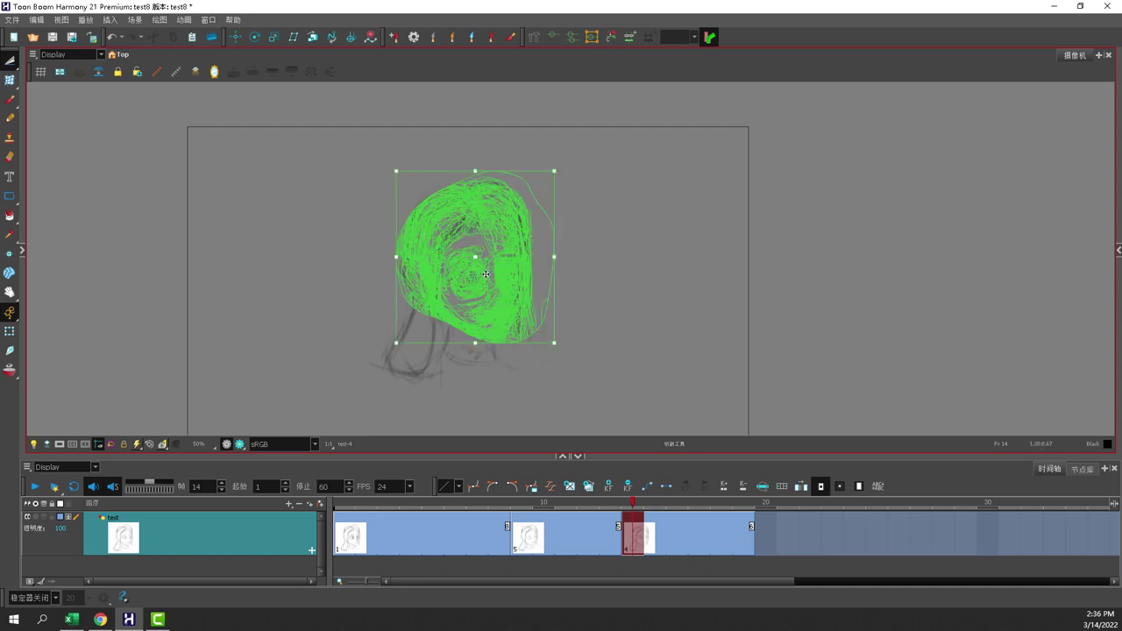
drag(475, 256, 459, 319)
drag(562, 166, 581, 181)
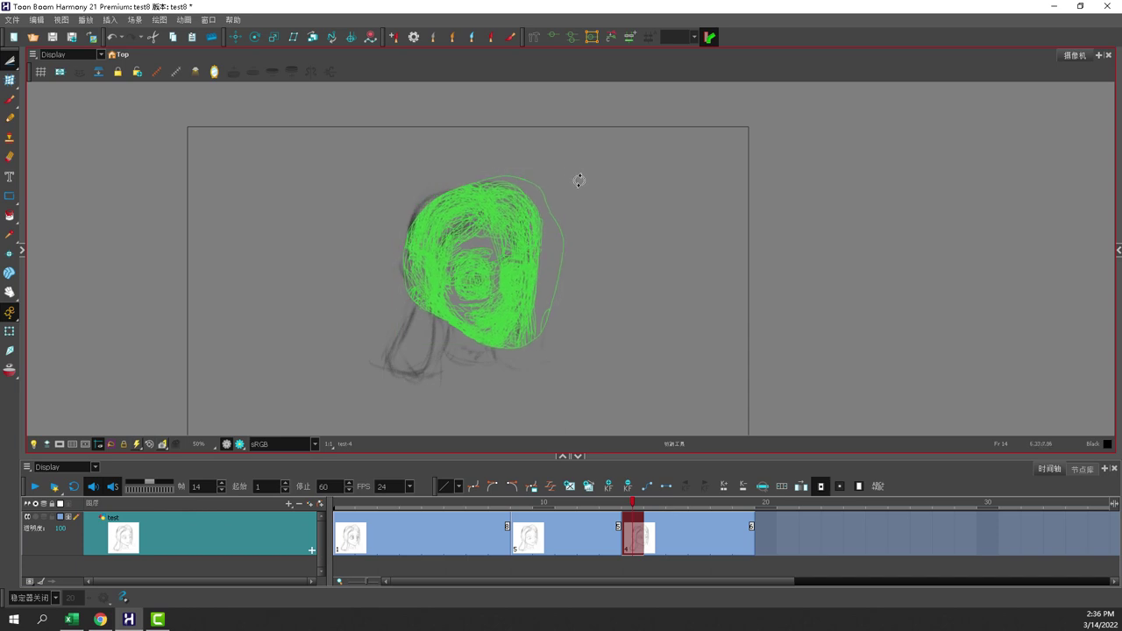
drag(591, 253, 591, 248)
click(592, 264)
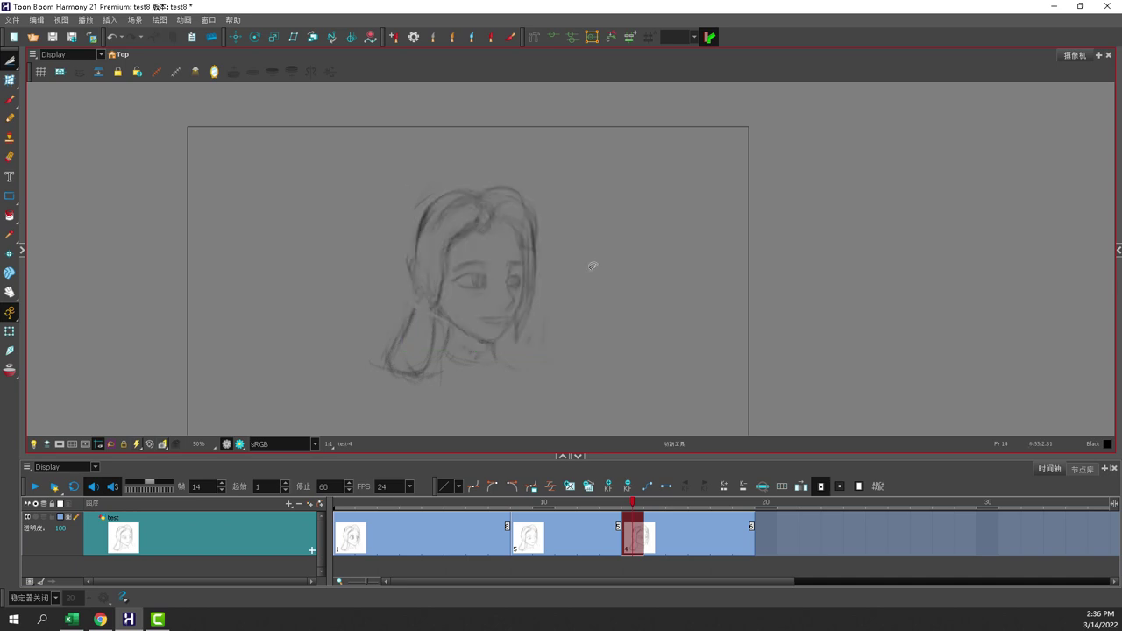
Scrub the timeline to frame 9 and redraw the hair bunch lines so they reconnect with the rotated head
mouse_move(353, 503)
mouse_down()
mouse_move(656, 502)
mouse_move(446, 485)
mouse_move(644, 498)
mouse_move(456, 502)
mouse_move(676, 503)
mouse_move(433, 502)
mouse_move(642, 517)
mouse_move(433, 503)
mouse_move(677, 504)
mouse_move(478, 504)
mouse_move(544, 504)
mouse_move(522, 504)
mouse_up()
scroll(401, 335, up, 2)
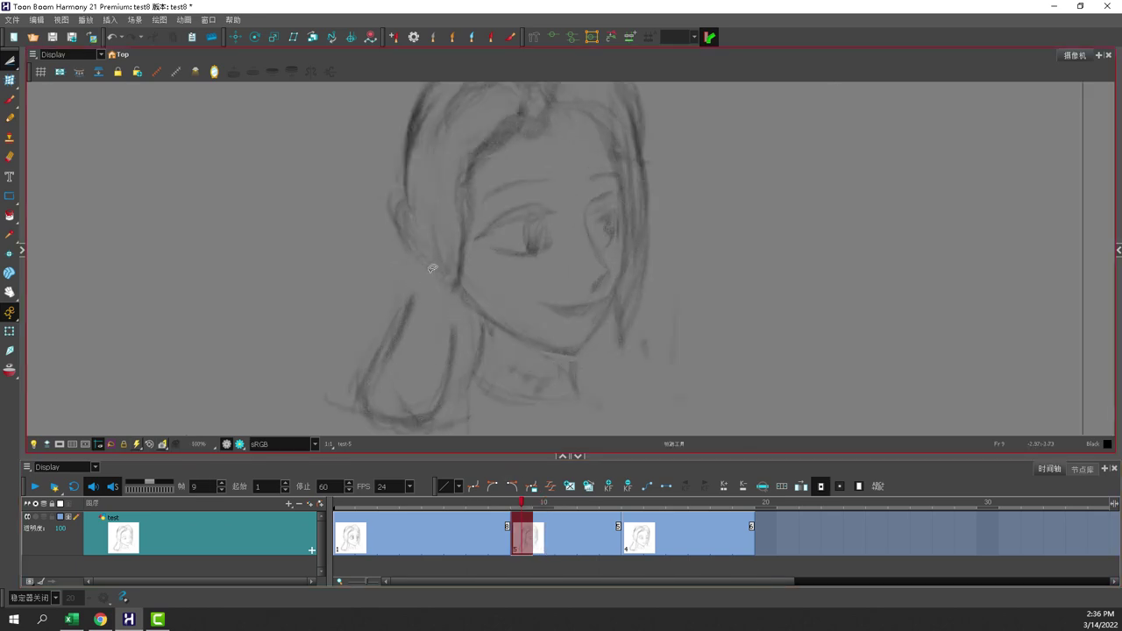
click(12, 100)
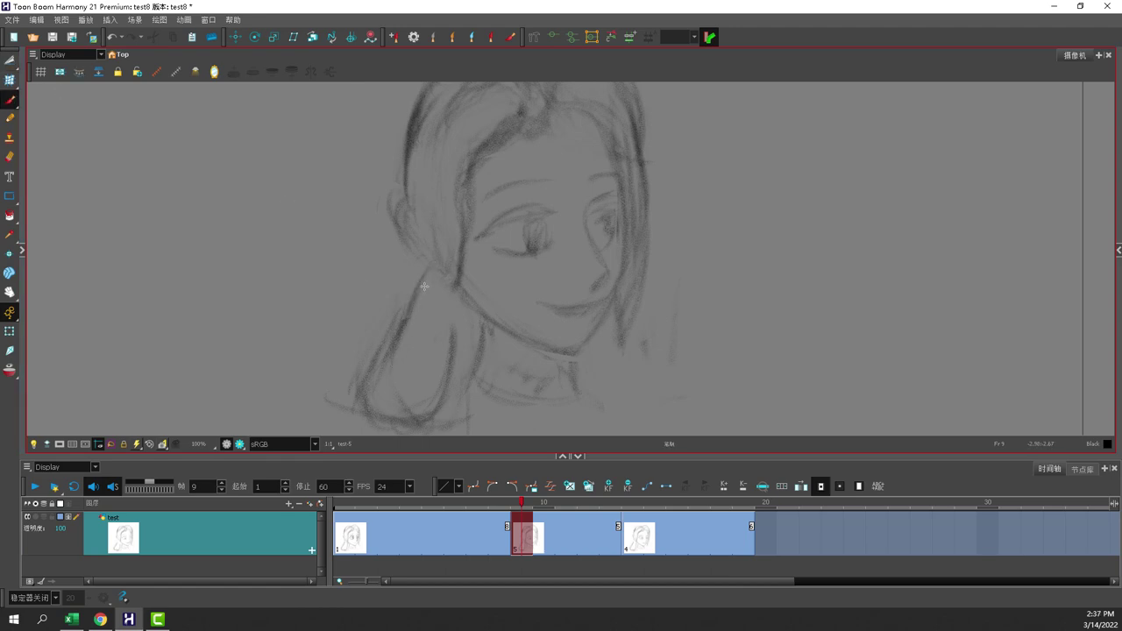
drag(425, 286, 354, 403)
mouse_move(460, 308)
mouse_down()
mouse_move(451, 388)
mouse_move(451, 344)
mouse_move(425, 420)
mouse_move(405, 429)
mouse_move(373, 422)
mouse_move(378, 340)
mouse_up()
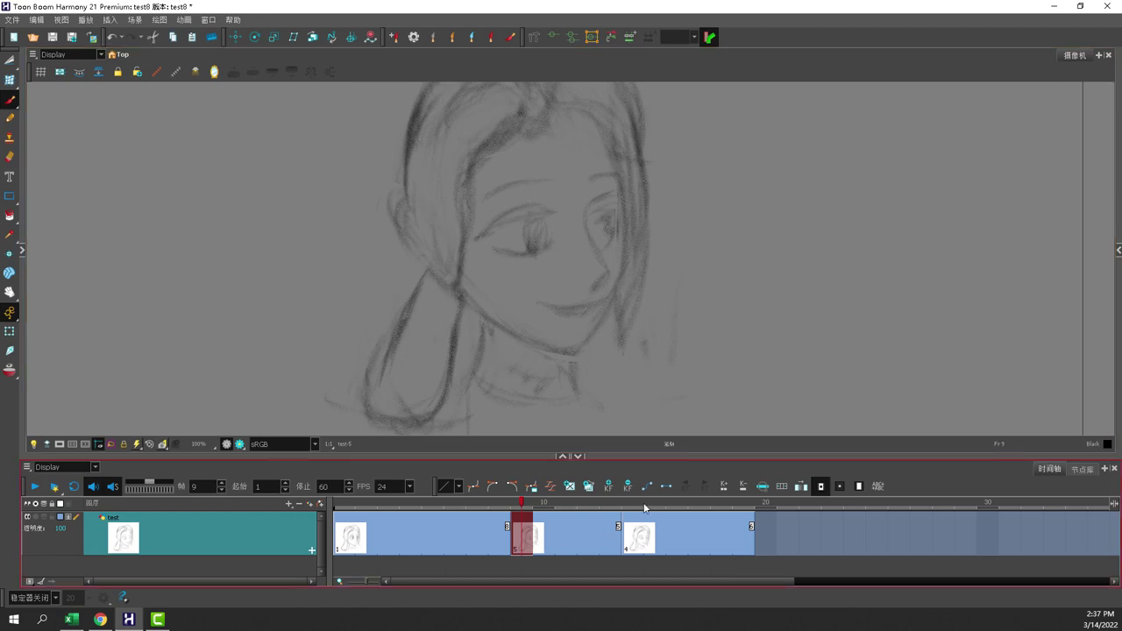
Redraw the hair bunch lines in the drawing at frame 14 so they reconnect with the rotated head
click(637, 525)
mouse_move(398, 300)
mouse_down()
mouse_move(421, 275)
mouse_move(456, 307)
mouse_move(418, 287)
mouse_move(405, 321)
mouse_up()
mouse_move(425, 274)
mouse_down()
mouse_move(392, 342)
mouse_move(411, 304)
mouse_move(442, 394)
mouse_up()
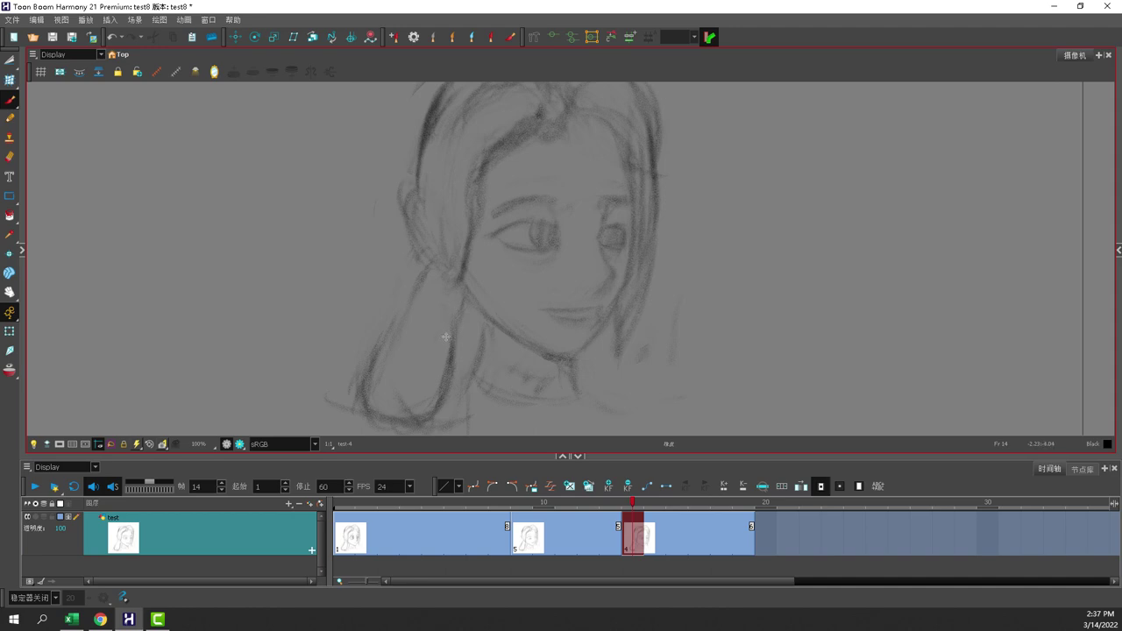
drag(463, 295, 444, 378)
scroll(452, 323, down, 2)
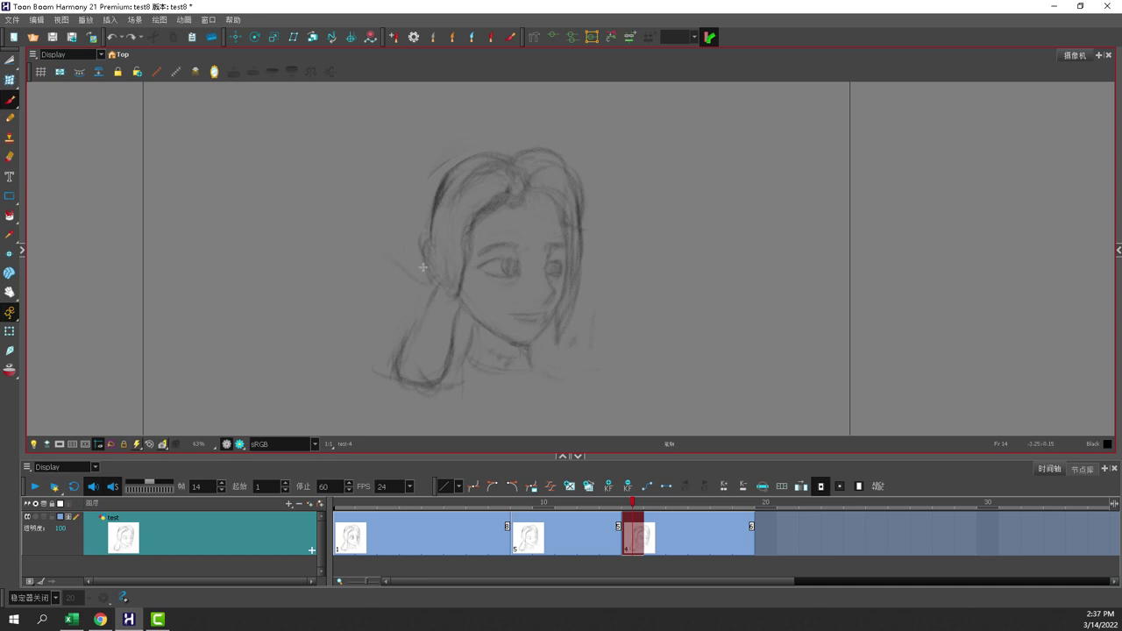
drag(400, 290, 429, 275)
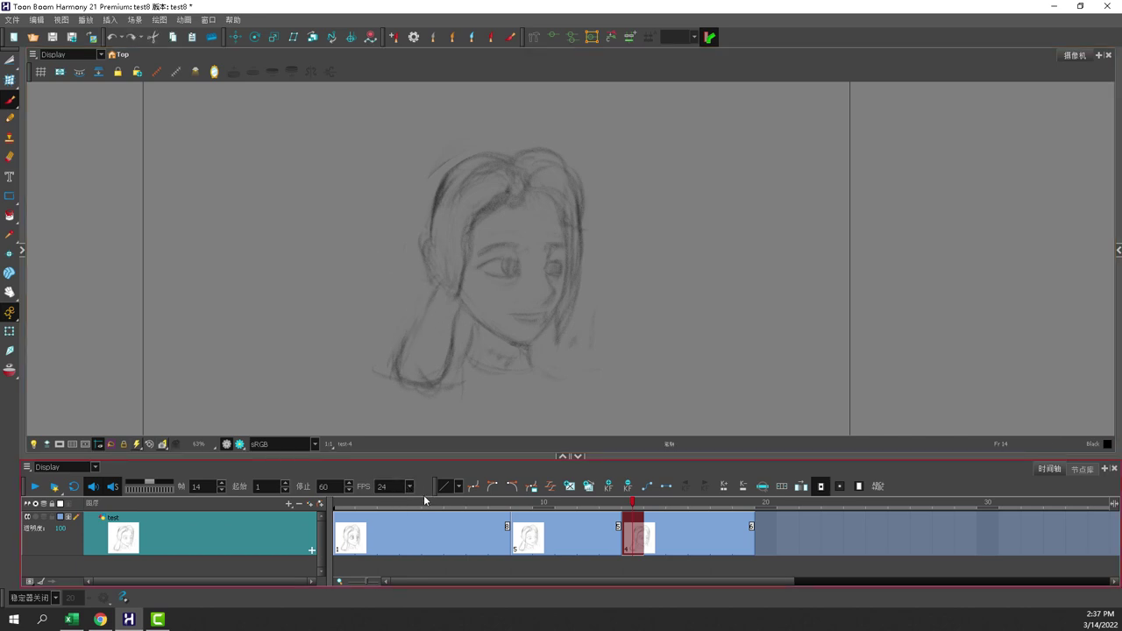
Scrub through the drawings, erase the hair bunch in the first drawing and redraw it as a fuller loop swept outwards
mouse_move(357, 508)
mouse_down()
mouse_move(724, 491)
mouse_move(420, 489)
mouse_move(631, 493)
mouse_up()
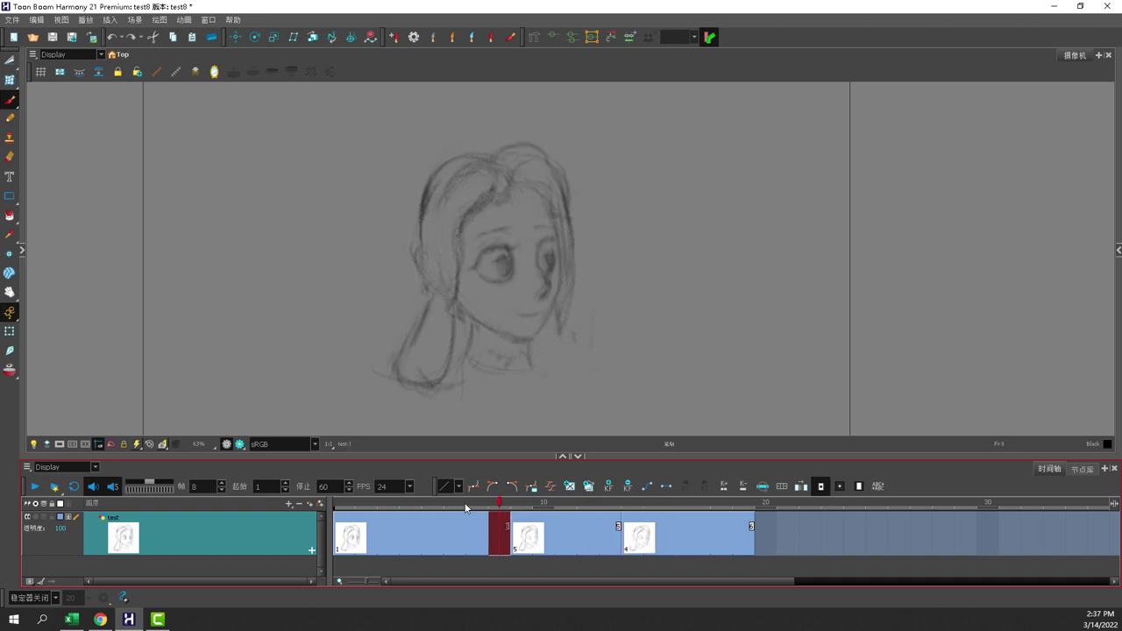
mouse_move(660, 510)
mouse_down()
mouse_move(431, 489)
mouse_move(484, 500)
mouse_up()
click(472, 412)
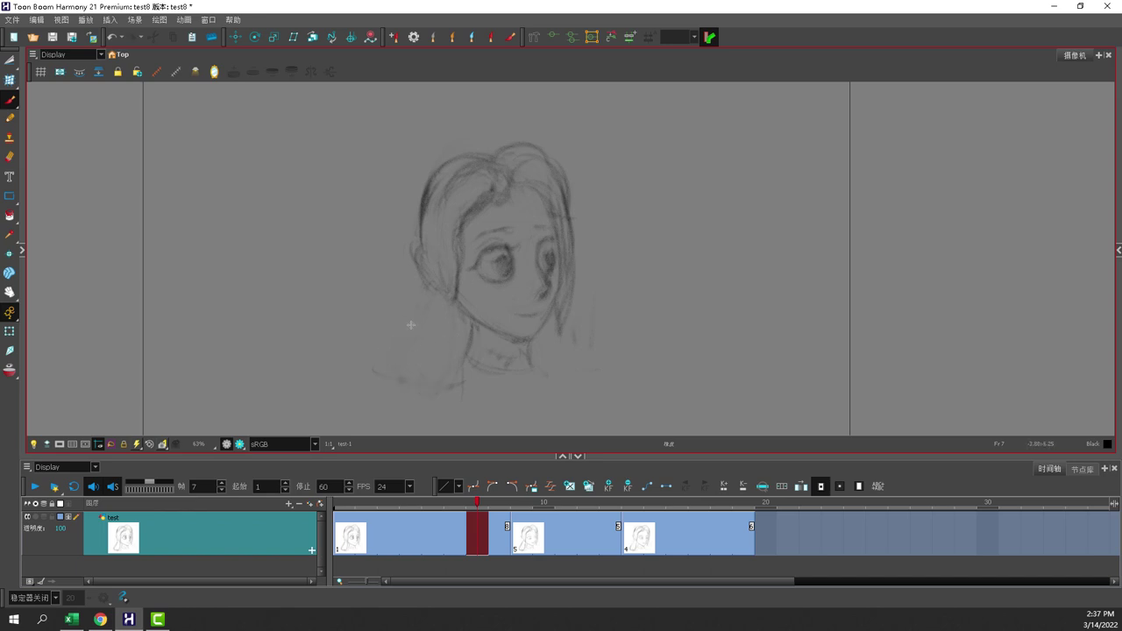
drag(453, 314, 384, 364)
drag(393, 325, 405, 375)
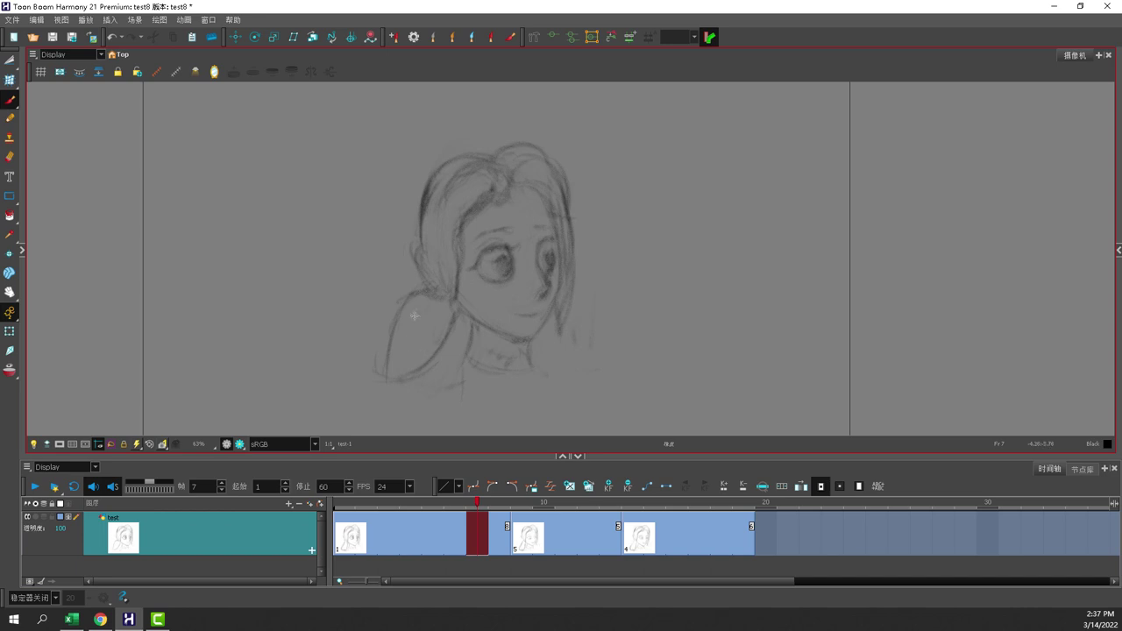
drag(466, 319, 461, 365)
Lasso the redrawn hair bunch in the first drawing, nudge it up slightly and copy it
click(16, 66)
click(48, 66)
mouse_move(373, 297)
mouse_down()
mouse_move(429, 358)
mouse_move(406, 387)
mouse_up()
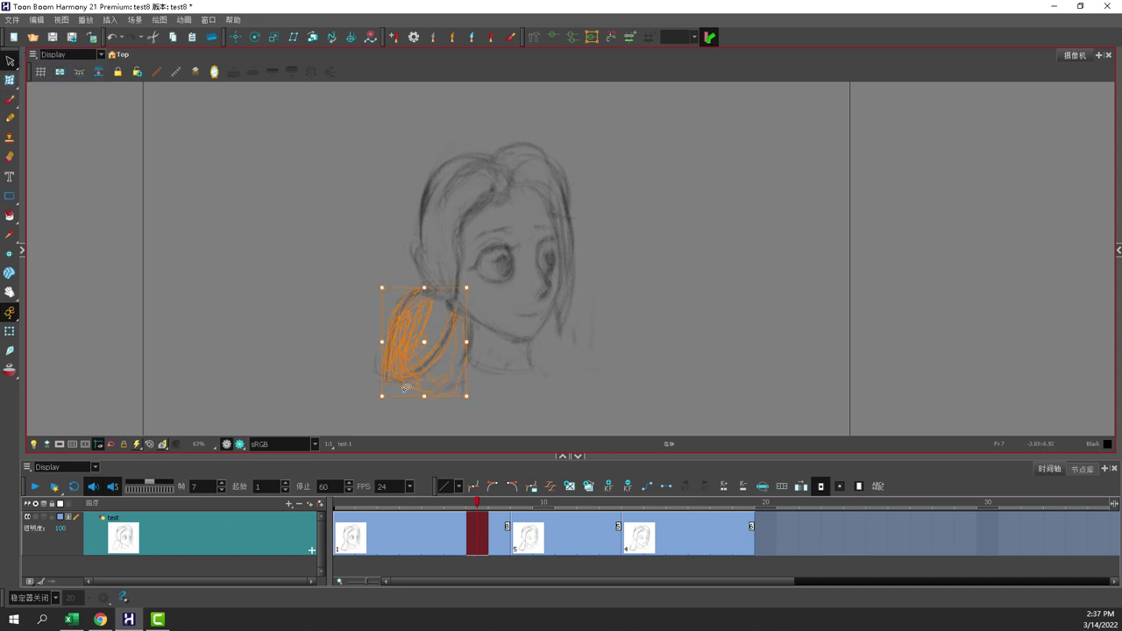
mouse_move(341, 325)
mouse_down()
mouse_move(419, 379)
mouse_move(424, 370)
mouse_up()
mouse_move(369, 400)
mouse_down()
mouse_move(382, 387)
mouse_move(430, 390)
mouse_up()
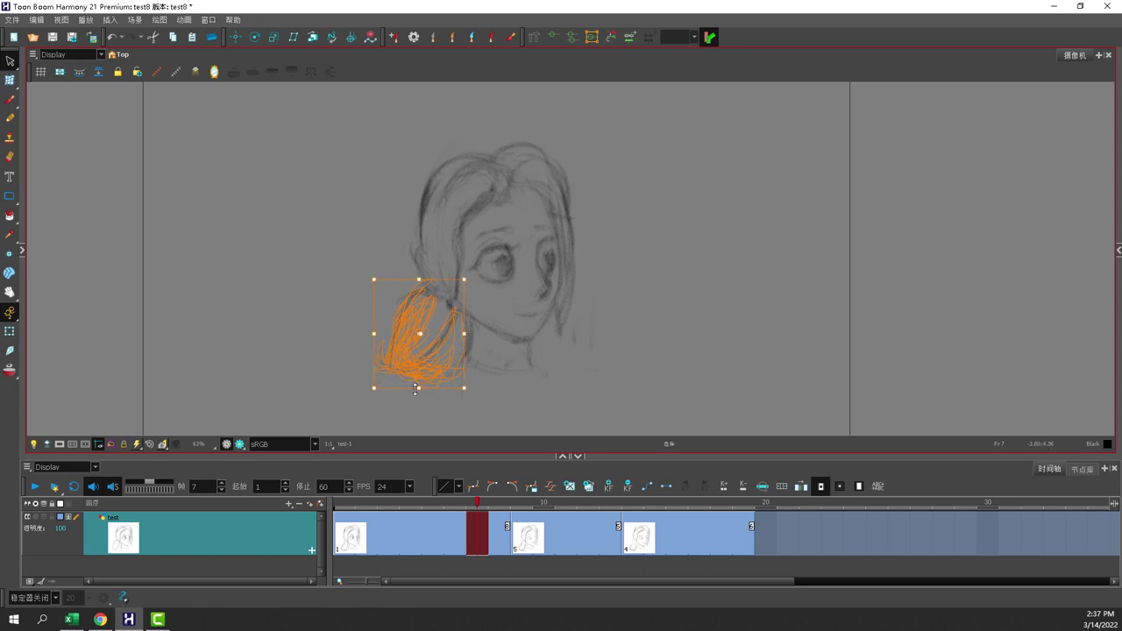
Delete the old hair bunch in the drawing at frame 9 and paste the copied bunch in its place
key(g)
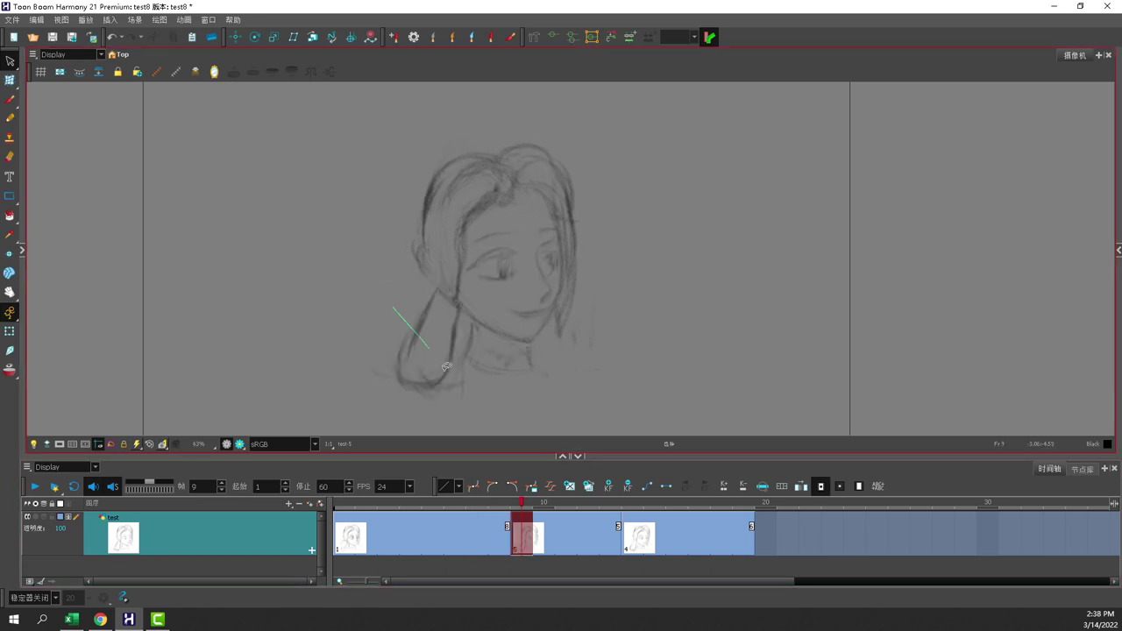
click(442, 363)
key(Delete)
mouse_move(383, 317)
mouse_down()
mouse_move(462, 338)
mouse_move(469, 307)
mouse_up()
key(Delete)
key(ctrl+v)
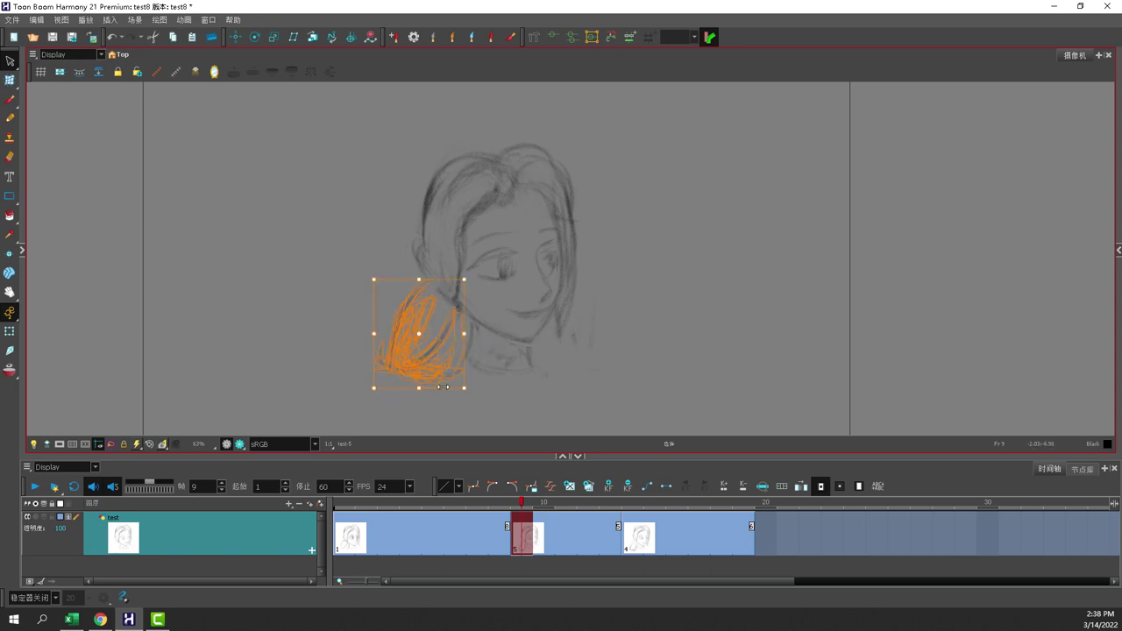
click(365, 396)
click(424, 334)
drag(431, 316, 448, 300)
drag(403, 390, 365, 391)
Replace the hair bunch in the drawing at frame 14 with the copied one
click(638, 549)
click(450, 350)
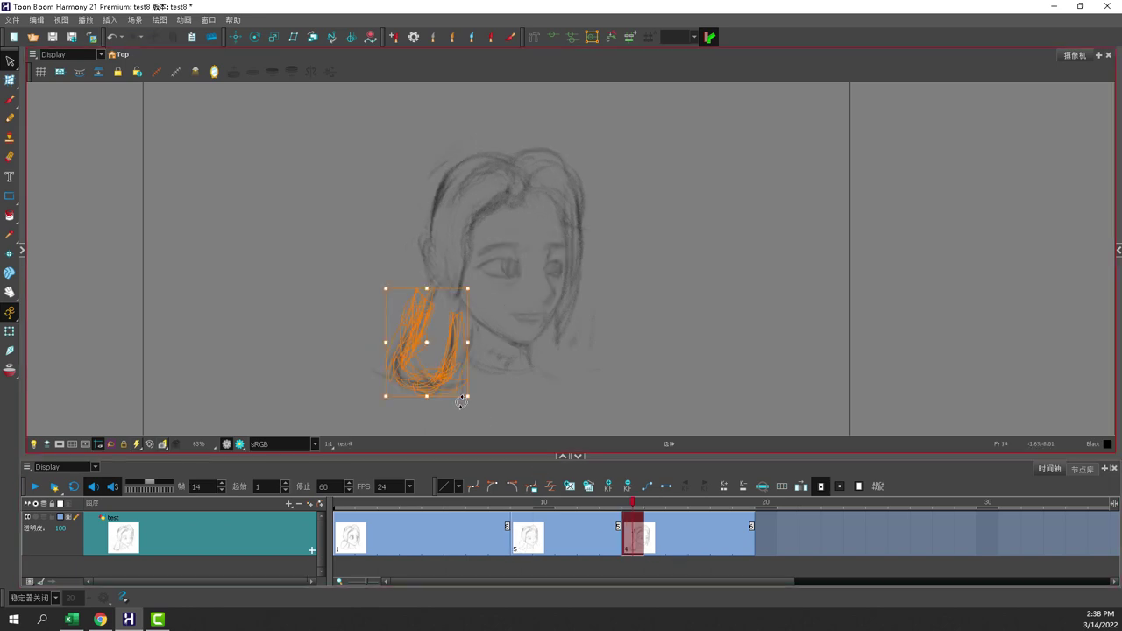
key(Delete)
mouse_move(406, 300)
mouse_down()
mouse_move(419, 400)
mouse_move(446, 320)
mouse_up()
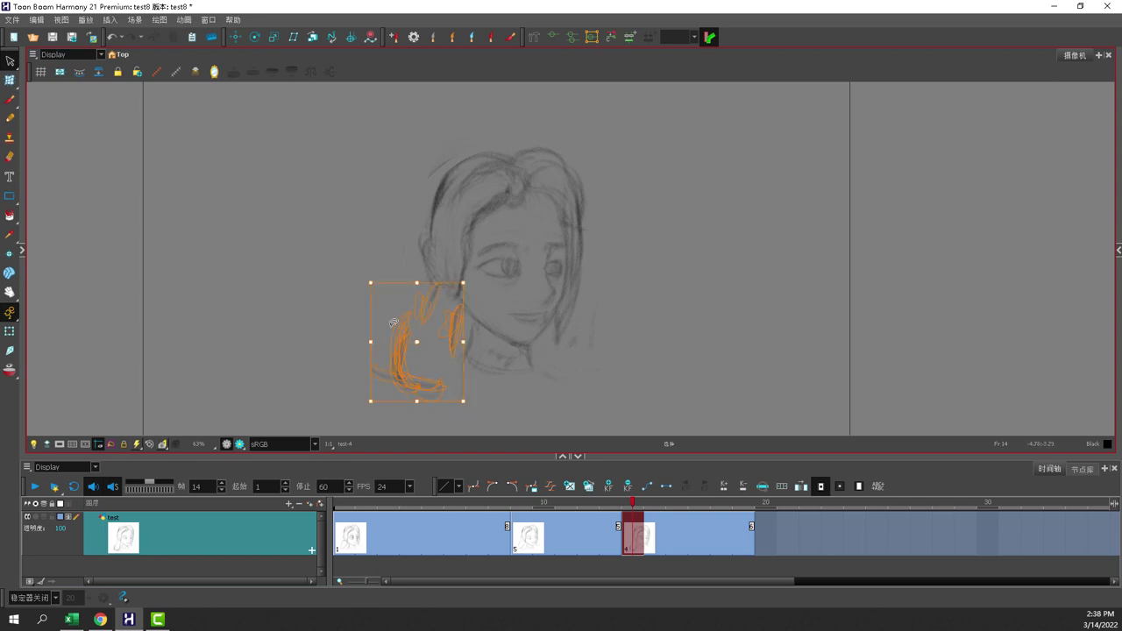
key(Delete)
key(ctrl+z)
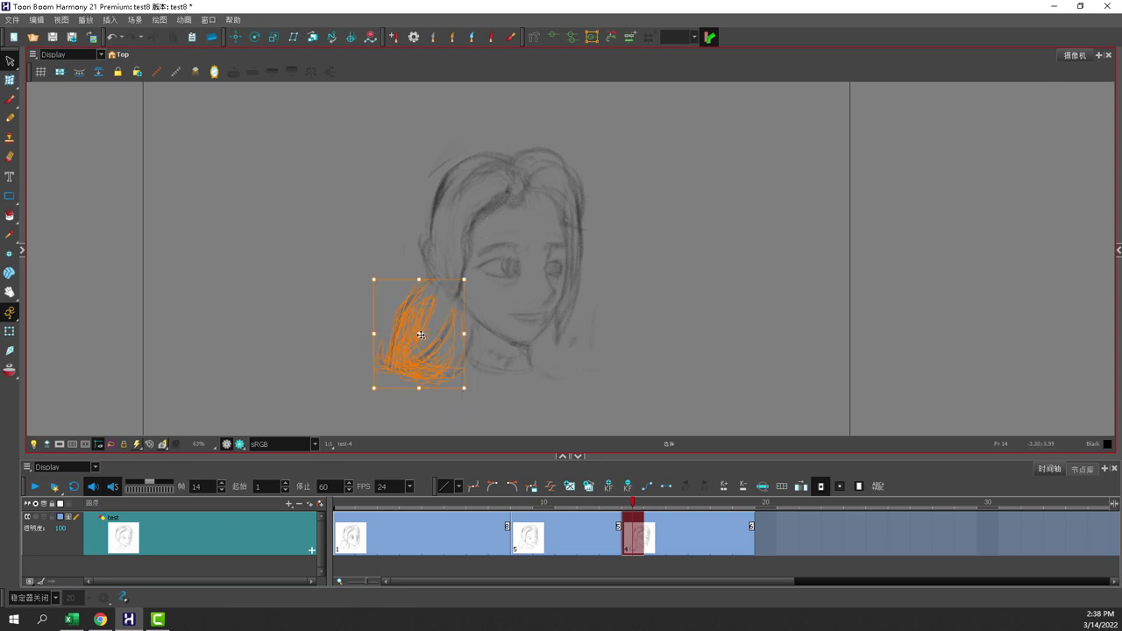
click(460, 393)
Scrub to frame 6 and rework the side hair lines where the bunch joins the head
mouse_move(369, 507)
mouse_down()
mouse_move(656, 489)
mouse_move(433, 481)
mouse_move(661, 465)
mouse_move(403, 462)
mouse_move(672, 456)
mouse_move(413, 462)
mouse_move(668, 457)
mouse_move(460, 456)
mouse_up()
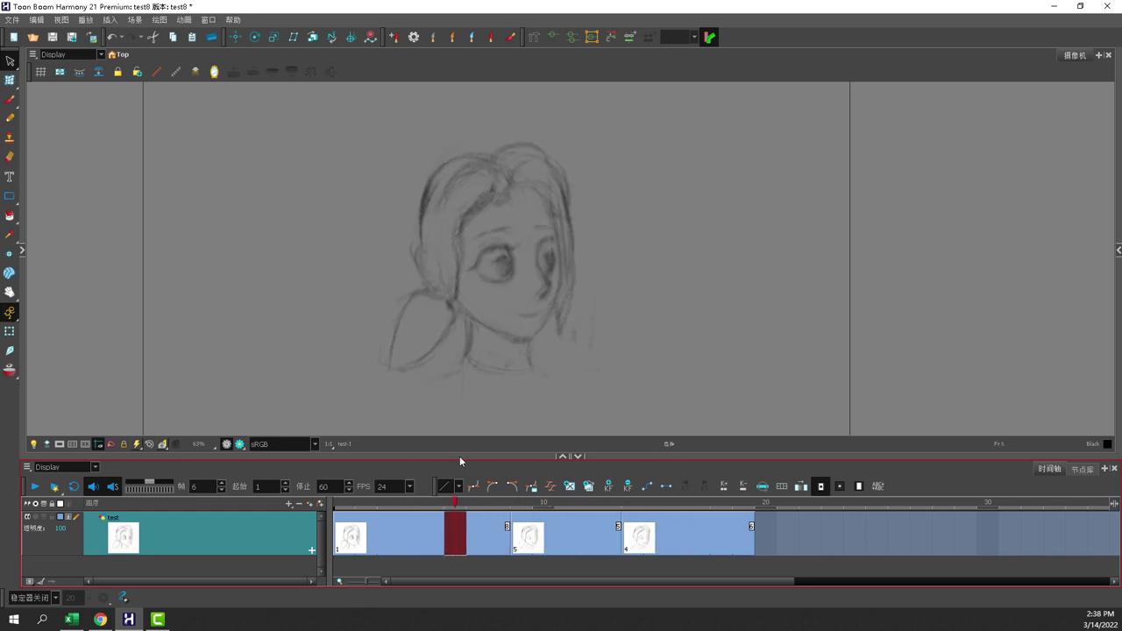
click(449, 384)
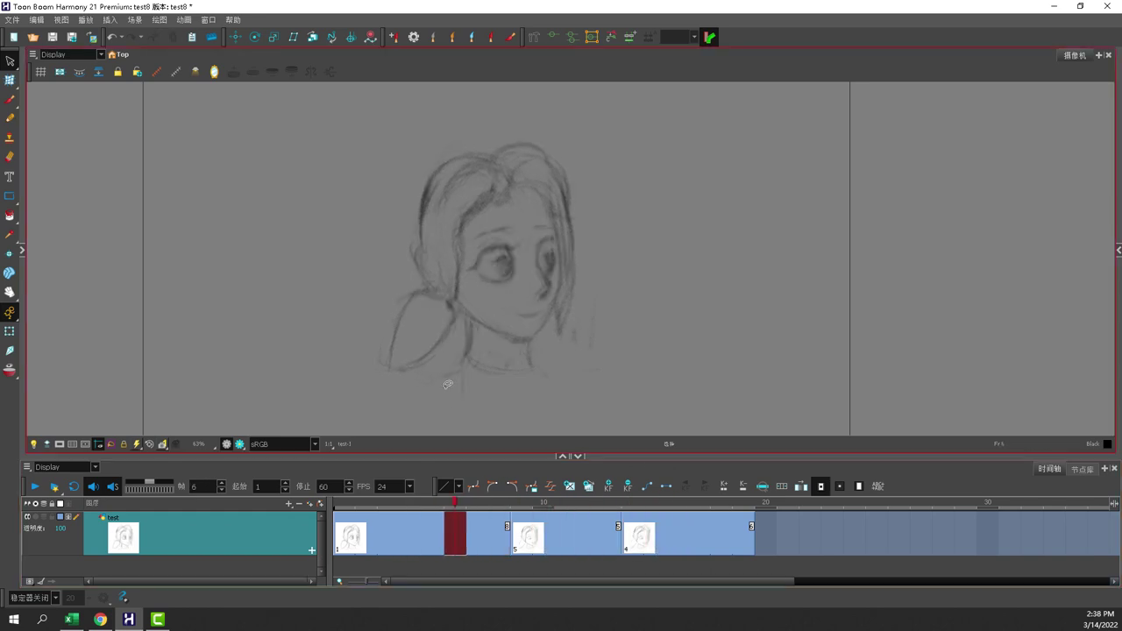
click(443, 252)
click(9, 100)
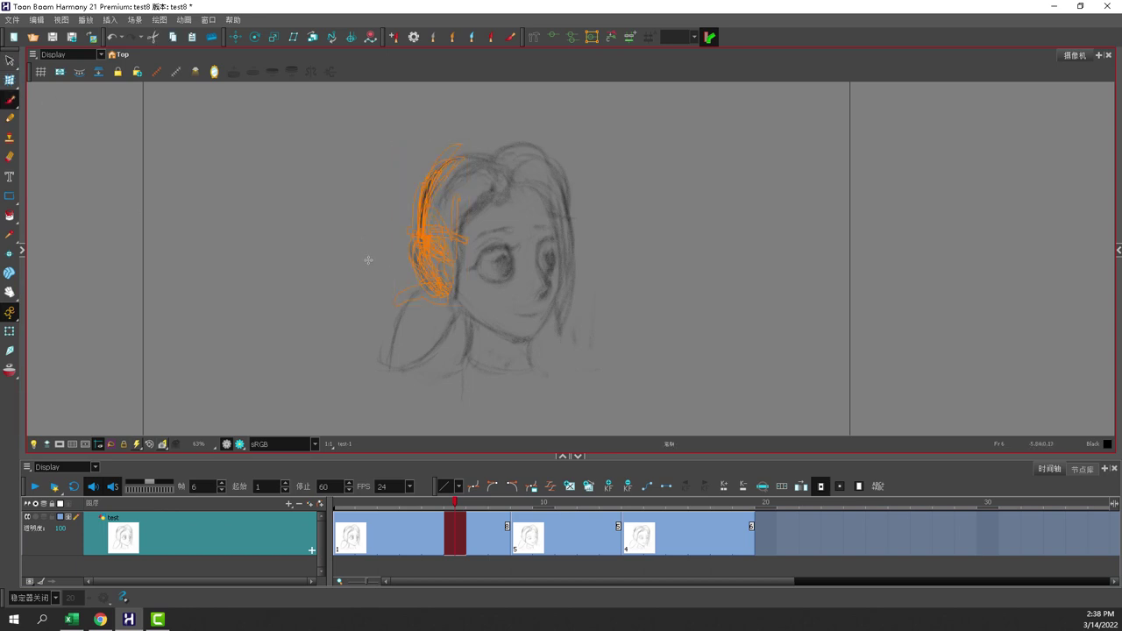
key(Delete)
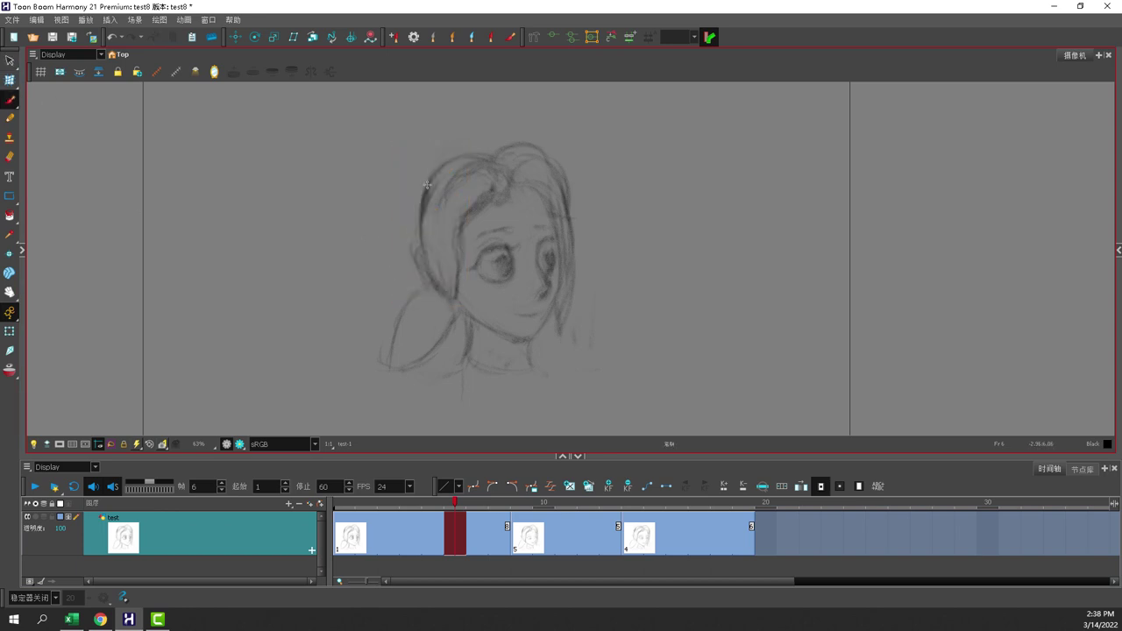
Draw the lines joining the pasted hair bunch to the head in the drawings at frames 9 and 14
click(517, 501)
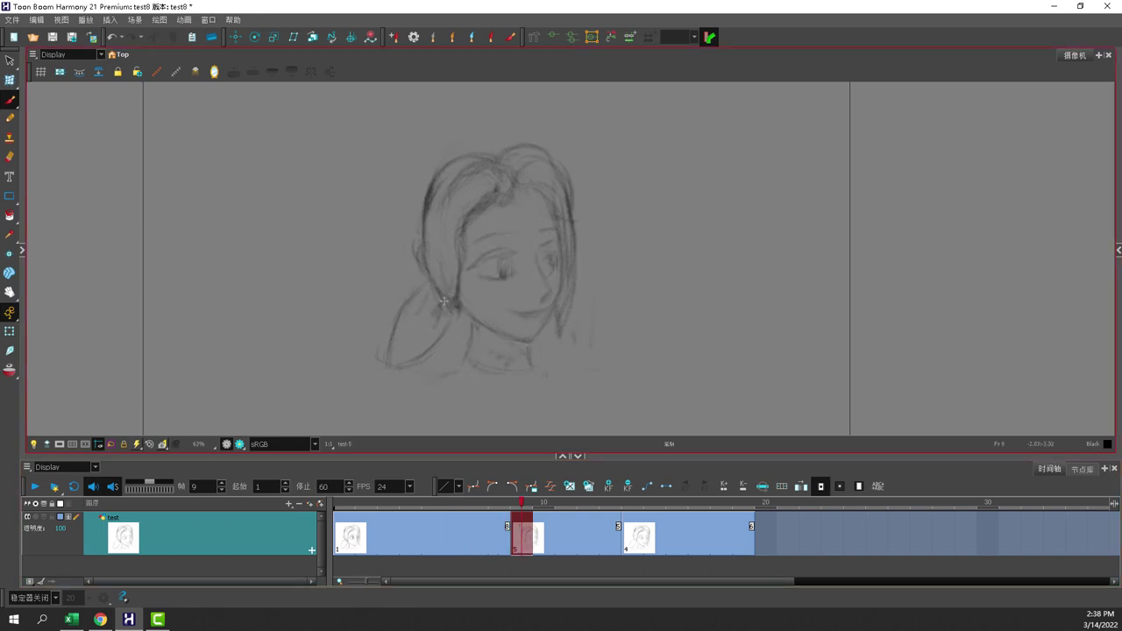
key(shift+comma)
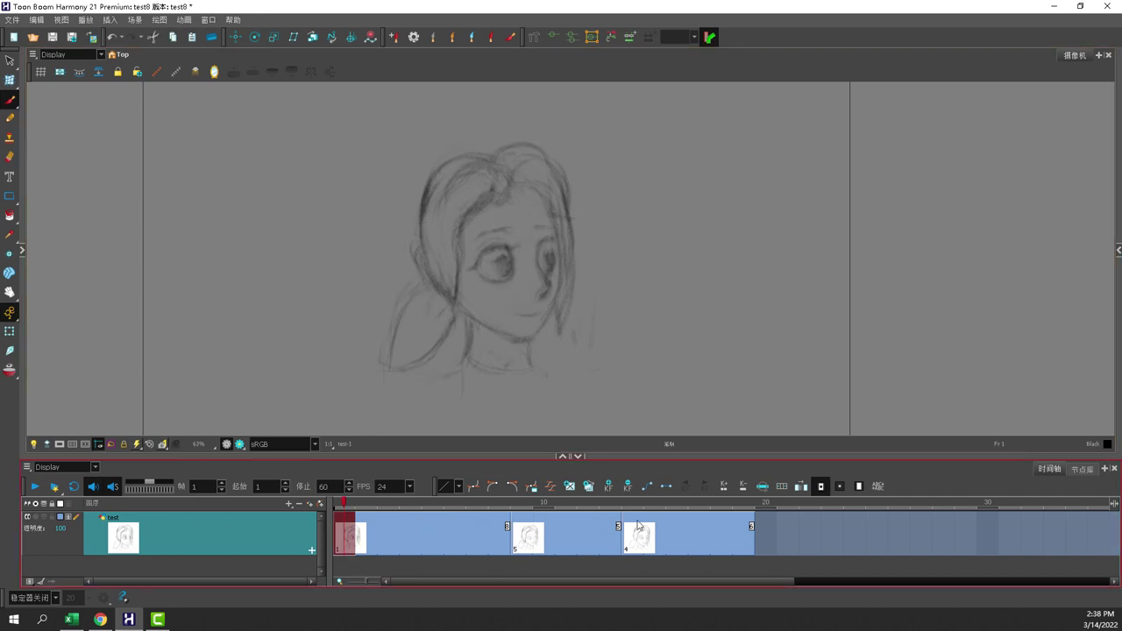
click(566, 532)
click(633, 533)
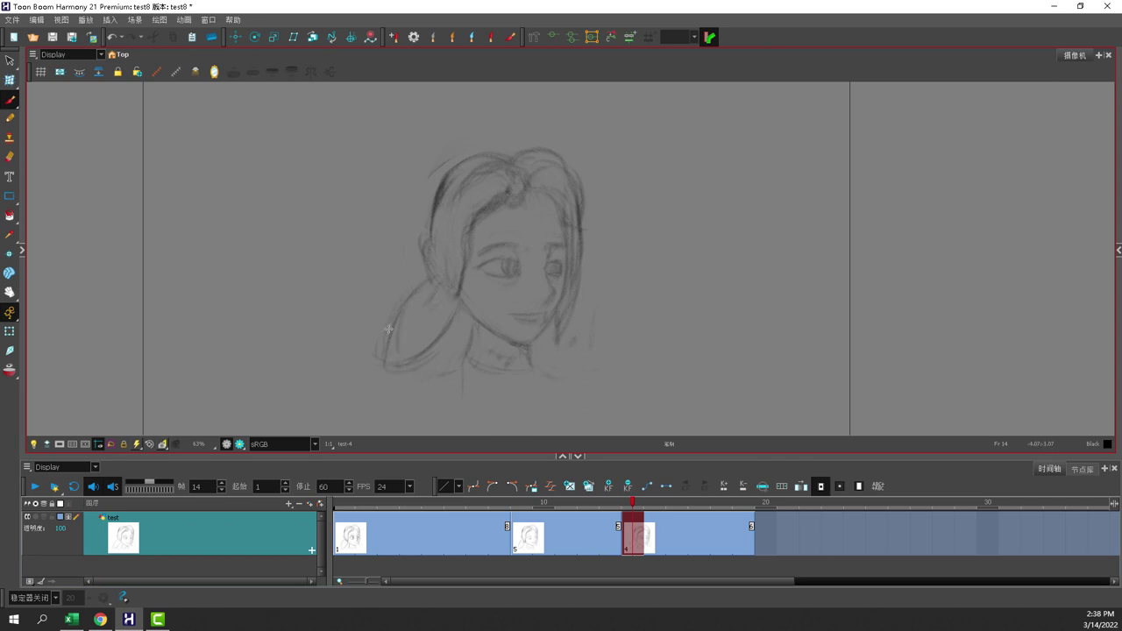
Lasso the hair bunch at frame 14, shift its tip slightly up and towards the neck, and scrub to check the swing
click(10, 61)
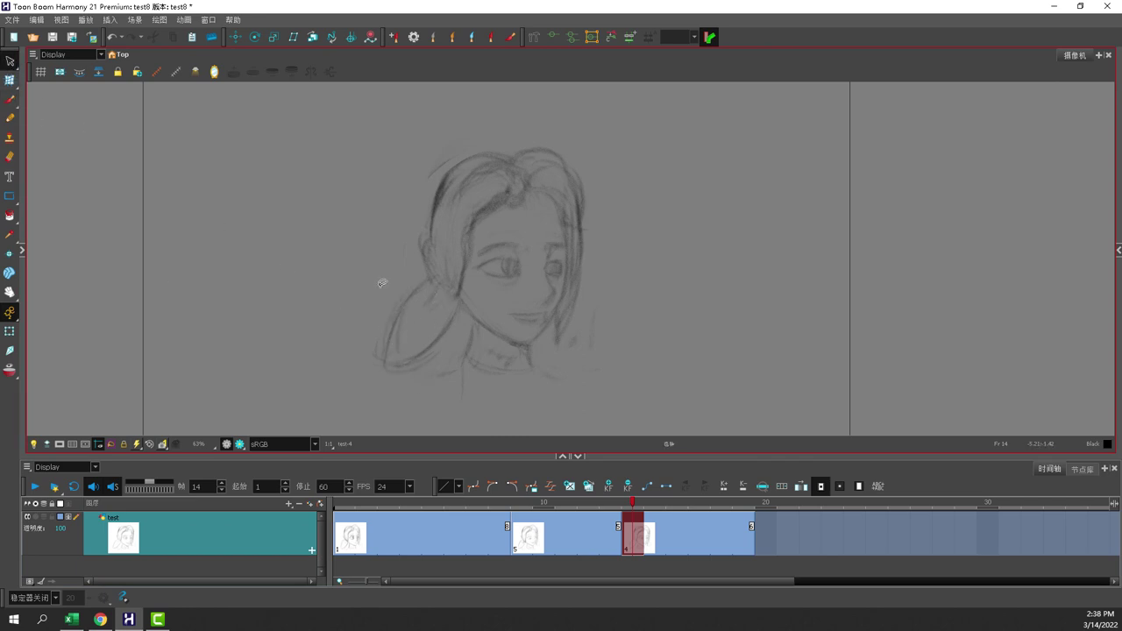
drag(378, 279, 420, 343)
mouse_move(367, 377)
mouse_down()
mouse_move(397, 372)
mouse_move(378, 364)
mouse_up()
click(377, 391)
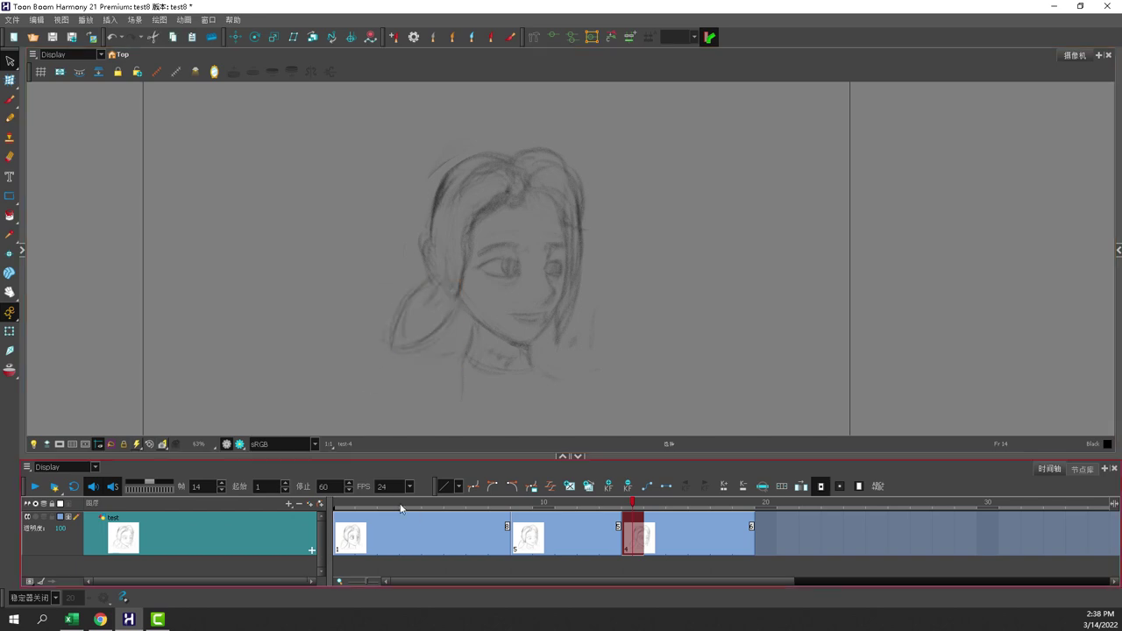
mouse_move(400, 505)
mouse_down()
mouse_move(691, 469)
mouse_move(467, 473)
mouse_move(528, 478)
mouse_up()
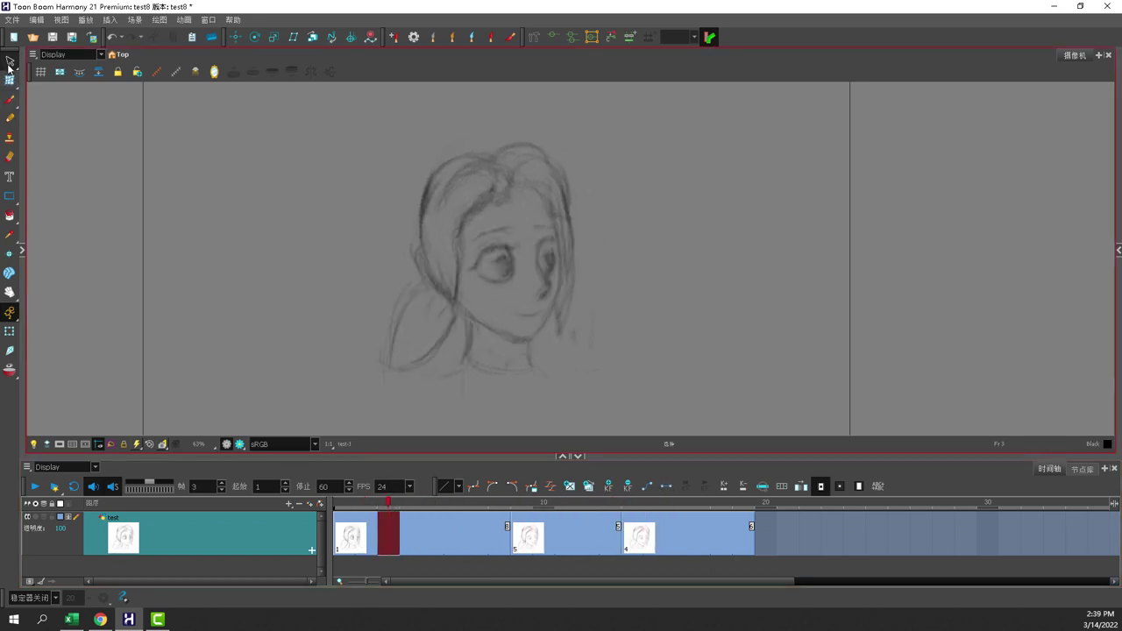
Try to select the front hair lock beside the face at frame 3 with a freehand Cutter outline
mouse_move(620, 162)
mouse_down()
mouse_move(591, 179)
mouse_move(579, 207)
mouse_up()
drag(591, 170, 606, 190)
click(12, 65)
click(44, 86)
mouse_move(539, 132)
mouse_down()
mouse_move(516, 163)
mouse_move(555, 210)
mouse_up()
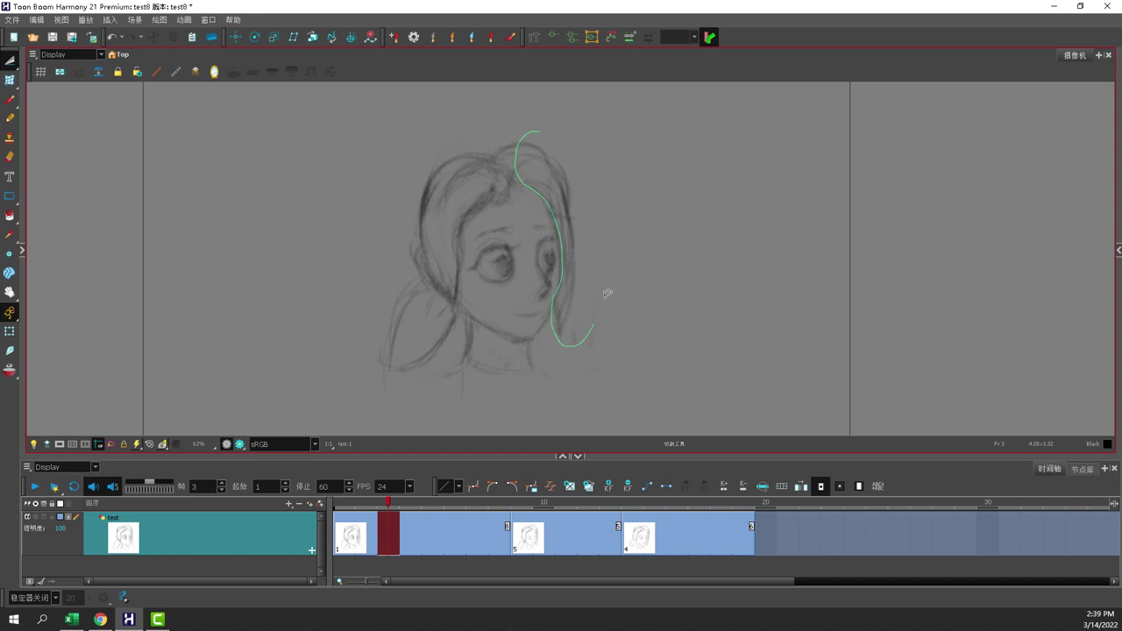
drag(608, 292, 543, 133)
drag(560, 240, 529, 161)
mouse_move(615, 354)
mouse_down()
mouse_move(645, 348)
mouse_move(583, 370)
mouse_move(604, 376)
mouse_move(589, 382)
mouse_move(637, 377)
mouse_up()
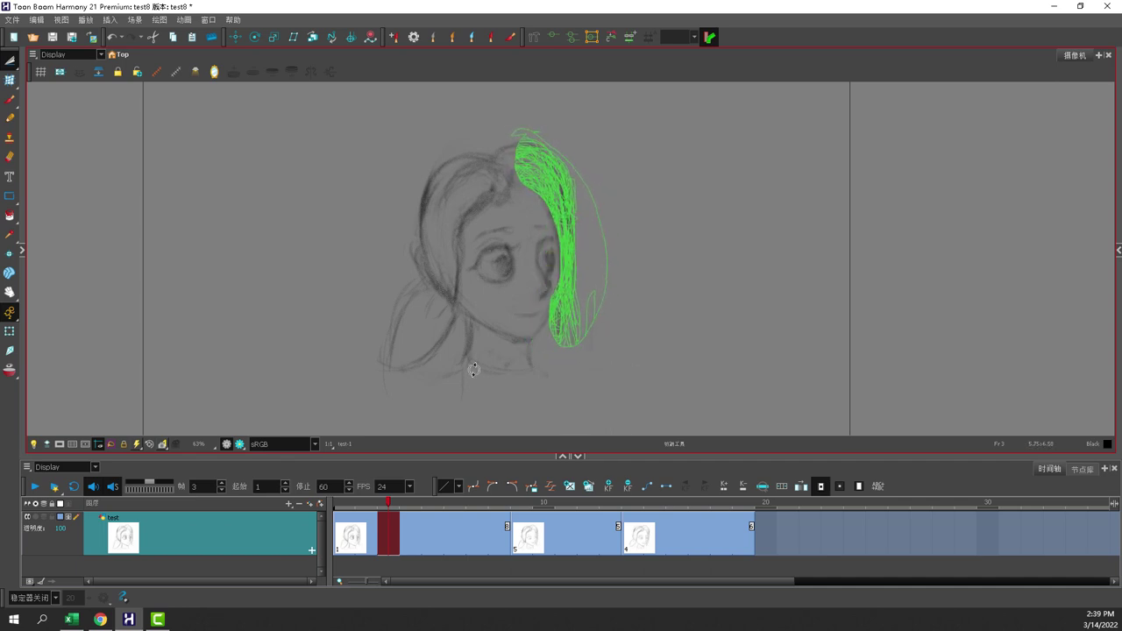
click(430, 260)
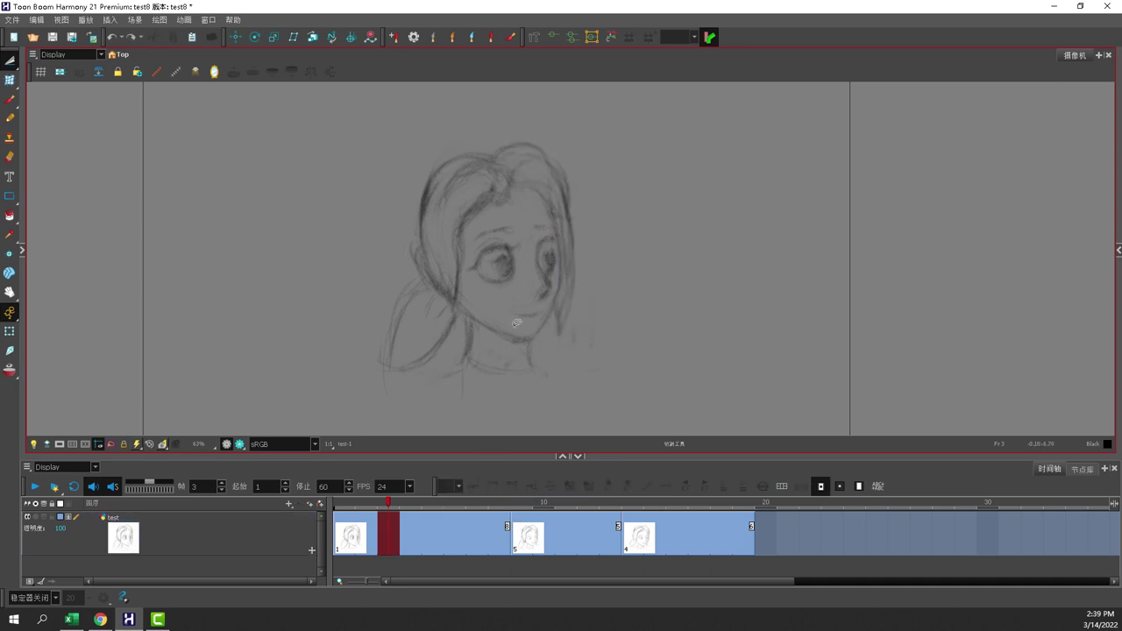
Outline the facial features at frame 14 with the Cutter, shift them slightly towards the front hair lock and scrub to compare
mouse_move(433, 518)
mouse_down()
mouse_move(499, 513)
mouse_move(523, 487)
mouse_move(636, 477)
mouse_up()
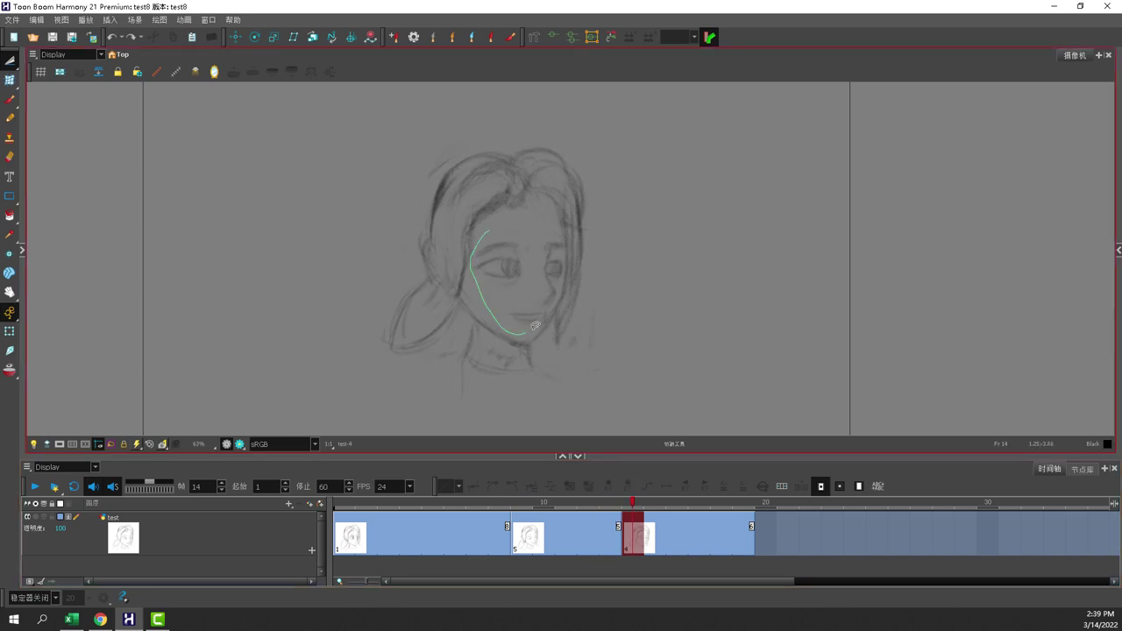
drag(513, 230, 508, 229)
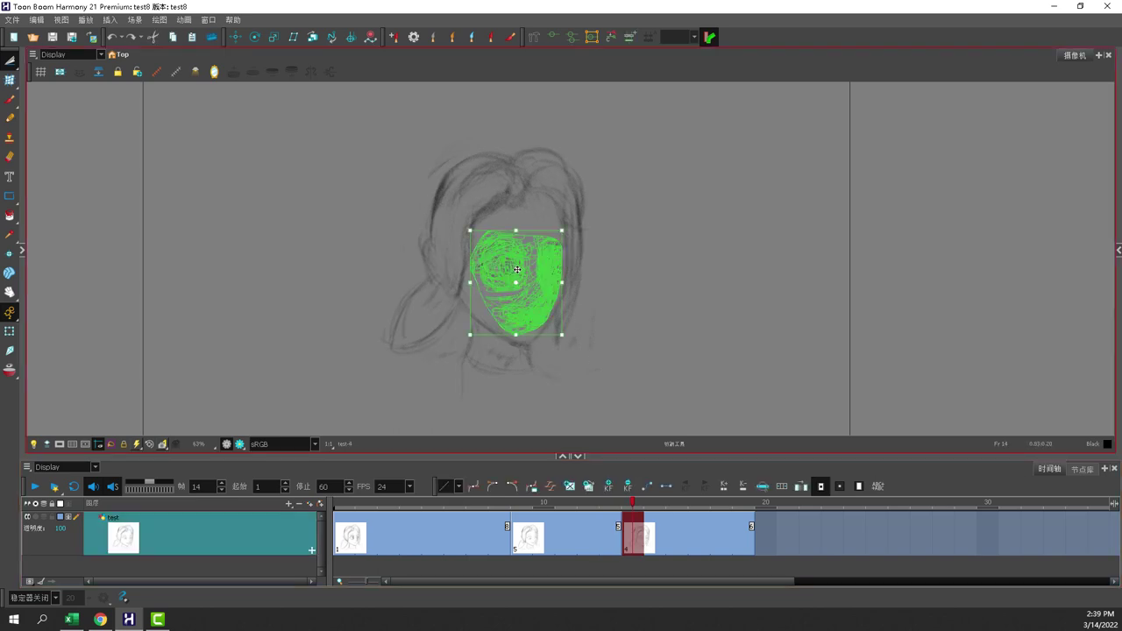
drag(517, 269, 595, 238)
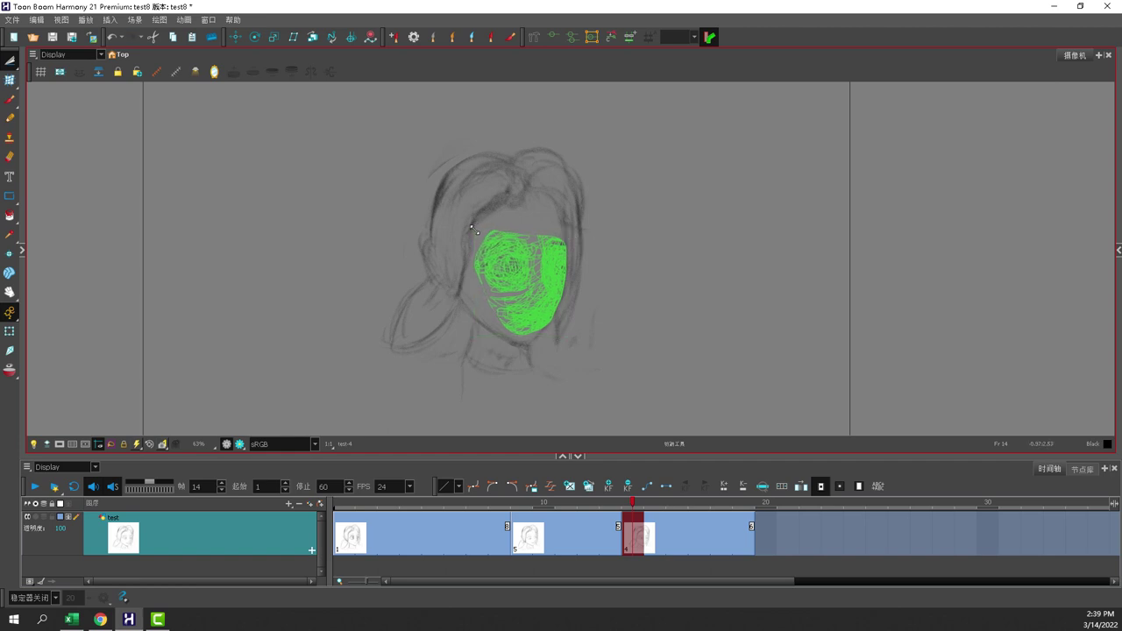
key(Delete)
click(638, 520)
mouse_move(618, 503)
mouse_down()
mouse_move(412, 503)
mouse_move(676, 504)
mouse_move(521, 504)
mouse_move(565, 504)
mouse_up()
click(638, 523)
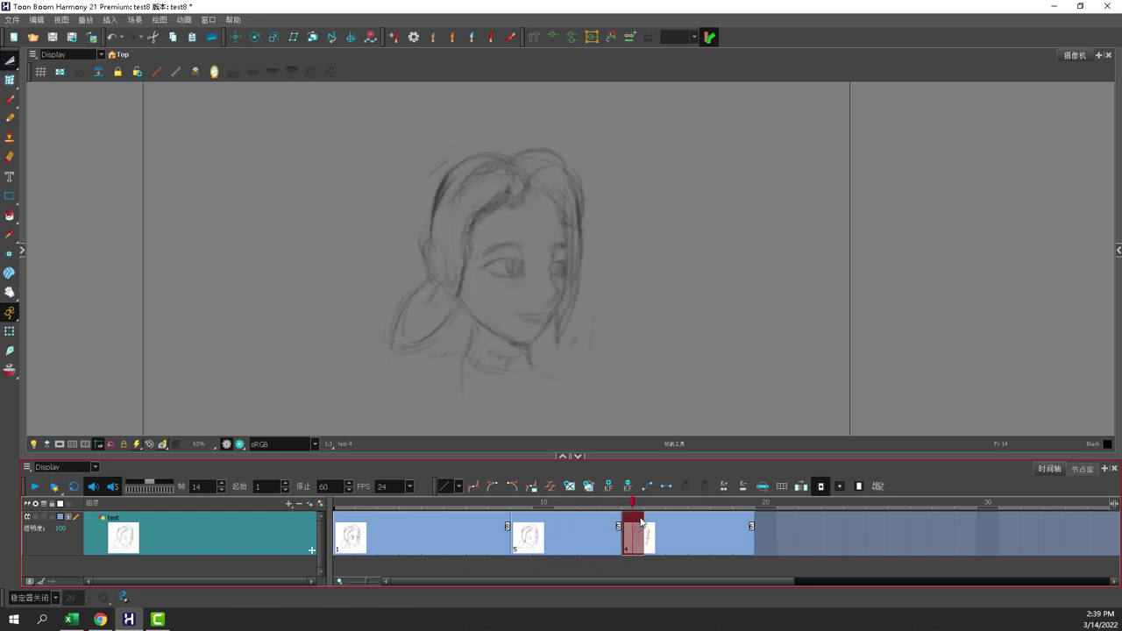
Extend the last drawing's exposure to frame 30 and move the start of the second drawing to frame 8
click(614, 518)
key(alt+b)
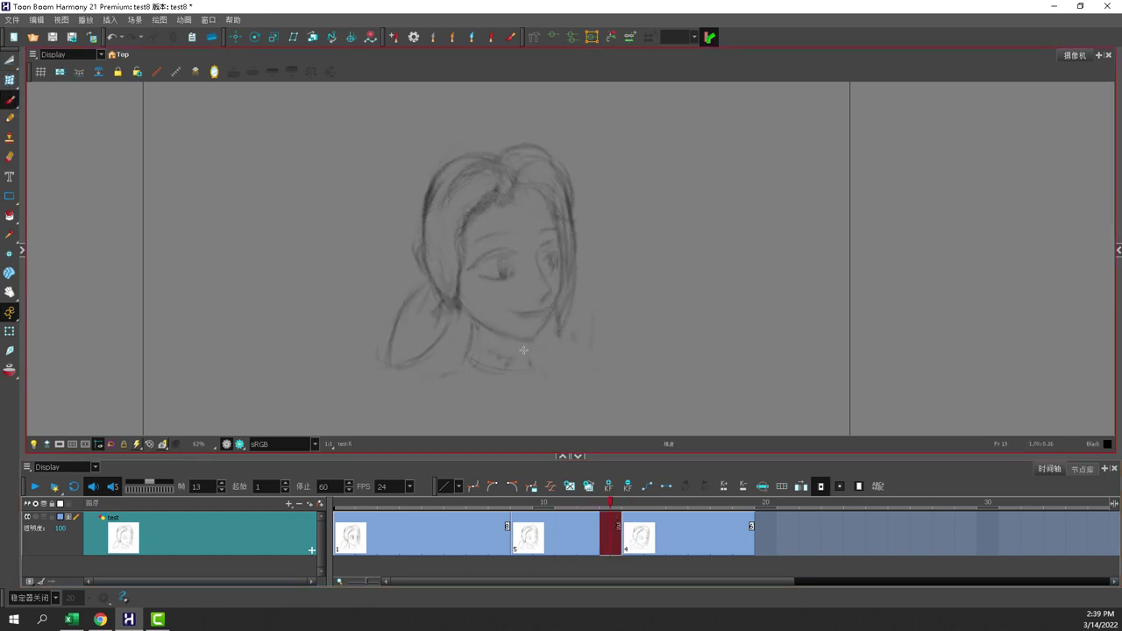
scroll(537, 340, down, 3)
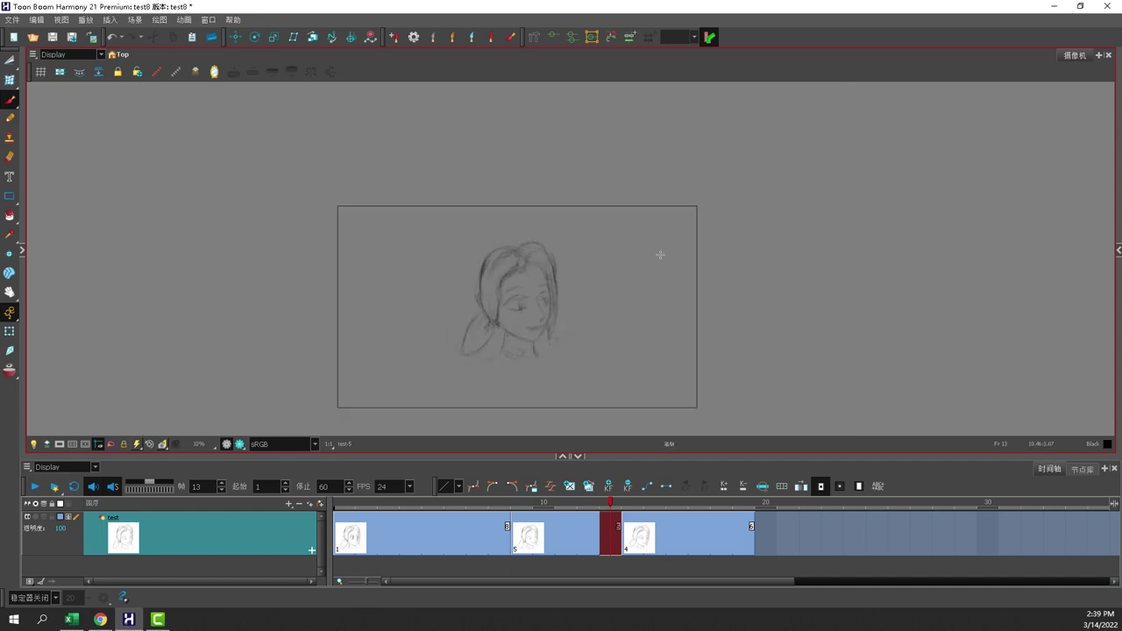
drag(11, 62, 52, 55)
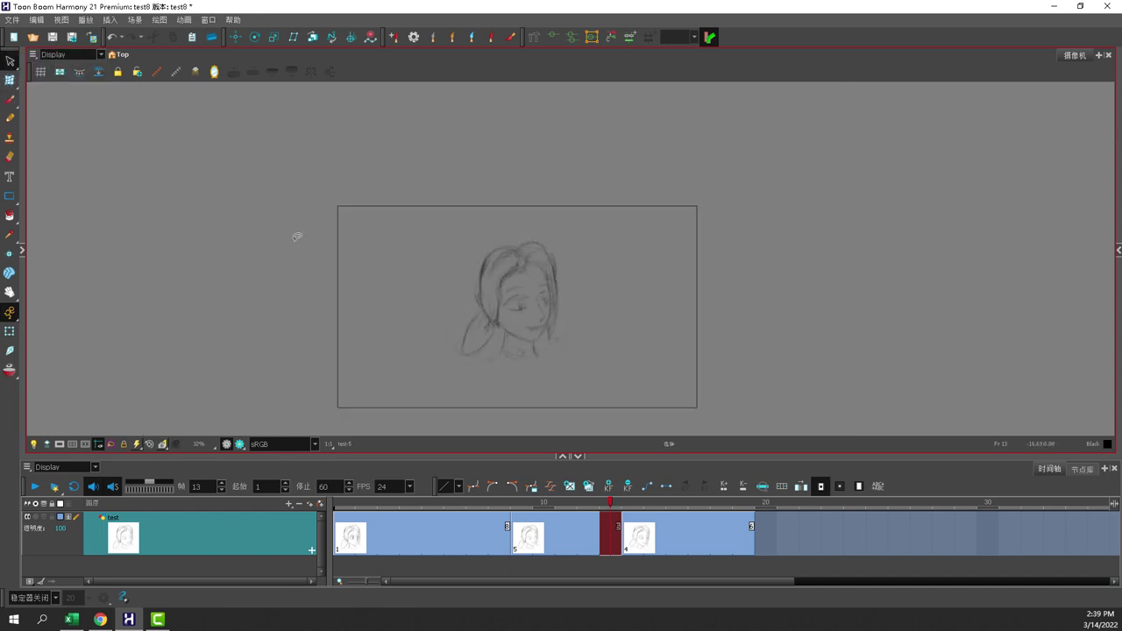
drag(752, 525, 999, 518)
mouse_move(513, 530)
mouse_down()
mouse_move(580, 527)
mouse_move(458, 536)
mouse_move(502, 536)
mouse_up()
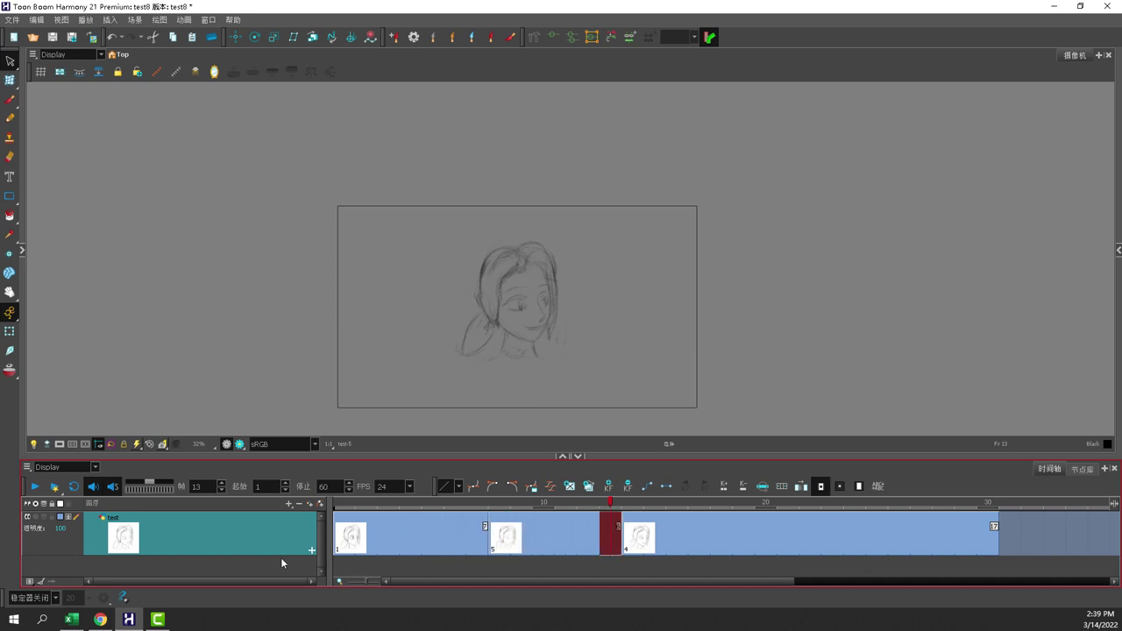
Switch the timeline's layer display through the selection-only and tagged-layers modes, and restore the normal view mode
click(32, 585)
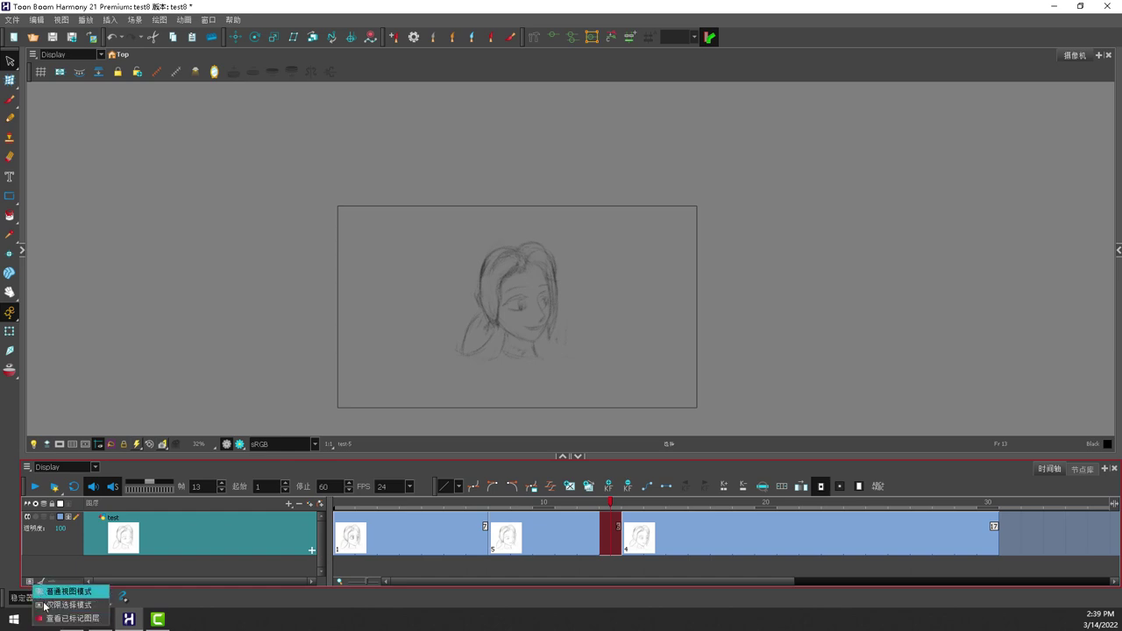
click(48, 593)
click(30, 582)
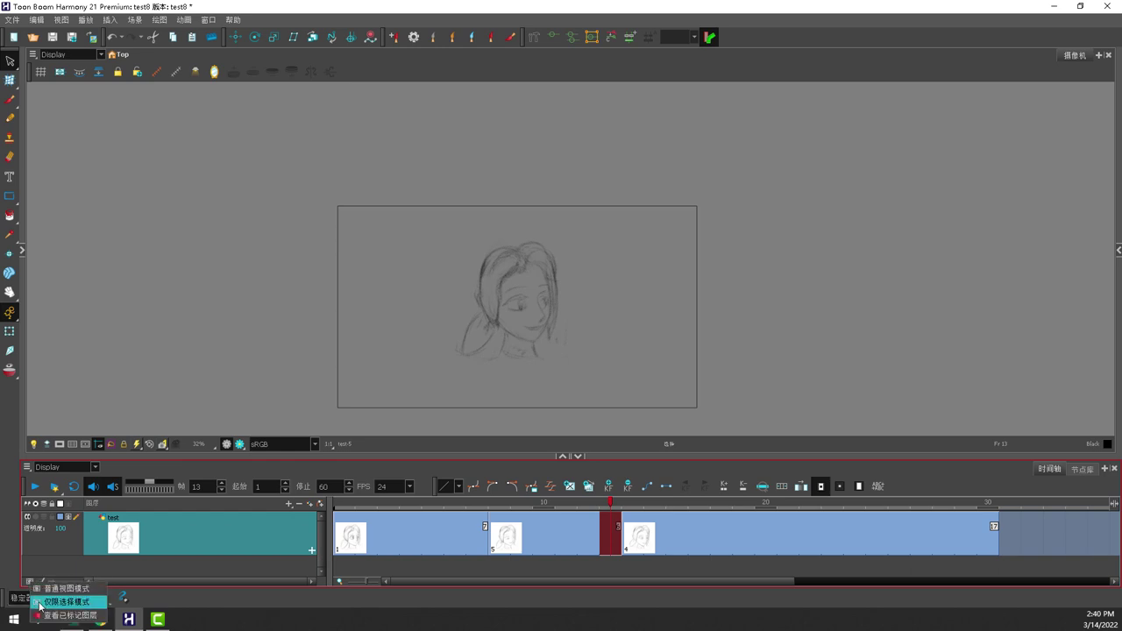
click(41, 605)
click(31, 583)
click(35, 596)
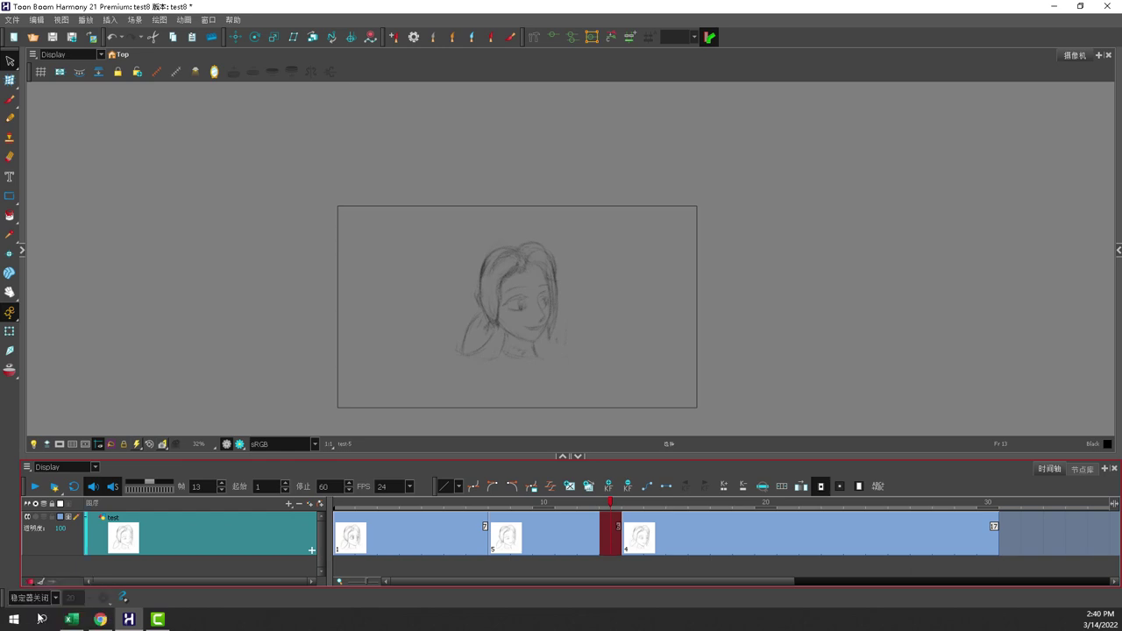
click(31, 583)
click(36, 586)
click(30, 582)
click(36, 589)
Show and hide the timeline's parameters column, and narrow the layer list to give the frames more room
click(42, 584)
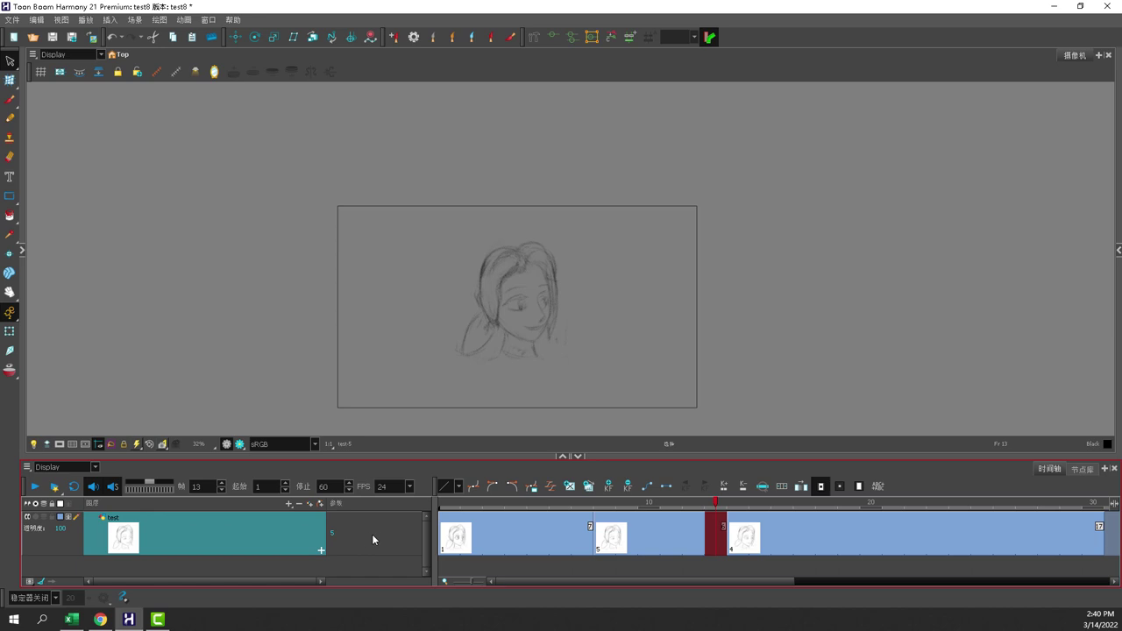
click(40, 585)
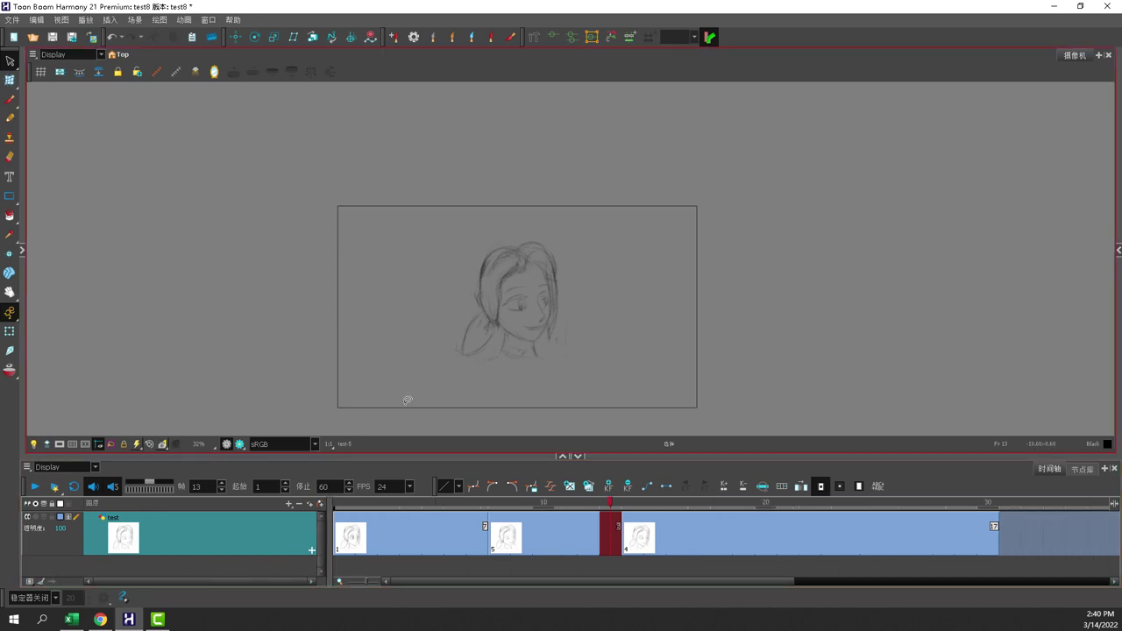
drag(328, 537, 302, 536)
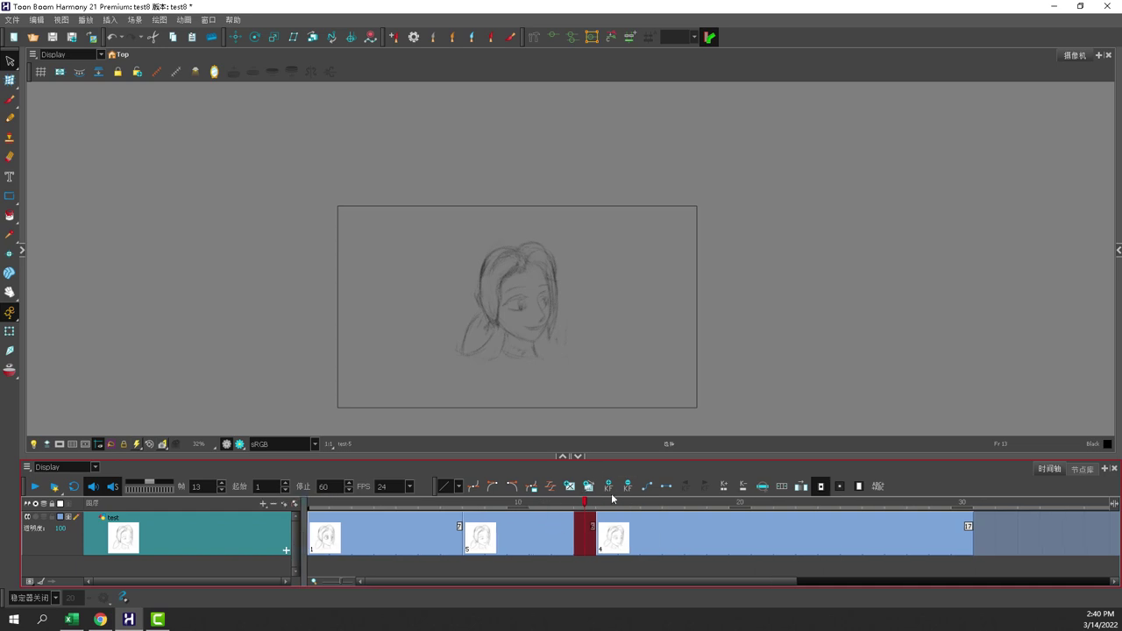
Retime the head turn so the second drawing starts at frame 10 and the last drawing starts at frame 20
click(622, 536)
drag(598, 537, 644, 541)
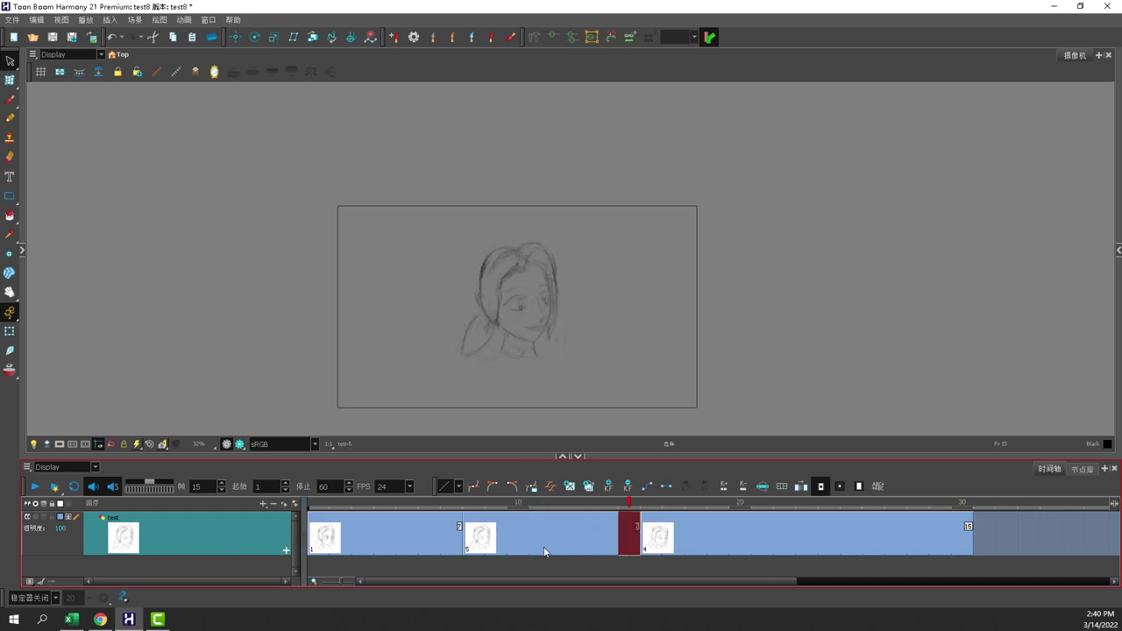
drag(466, 541, 509, 541)
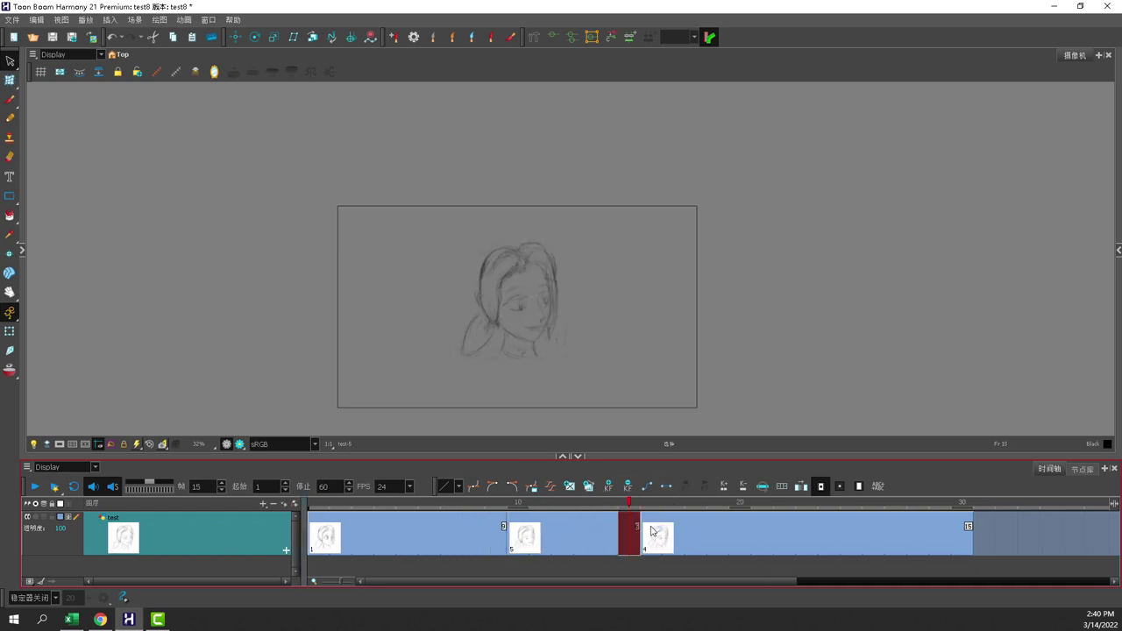
drag(651, 530, 739, 531)
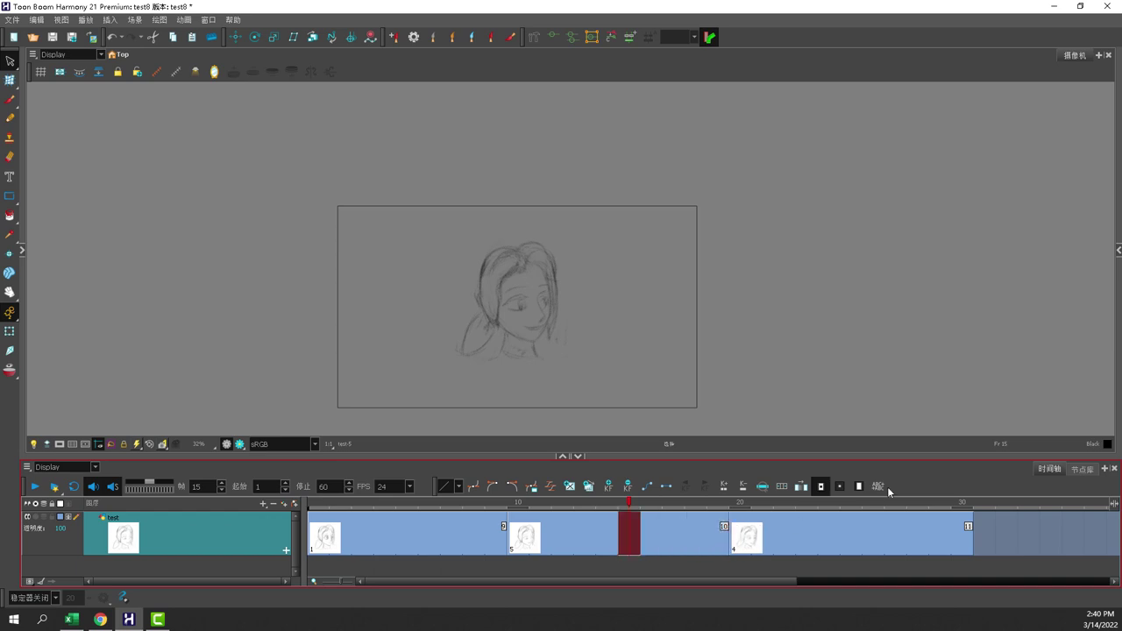
Set the playback stop frame to 30 and play the head turn in a loop
click(939, 506)
drag(684, 583, 497, 611)
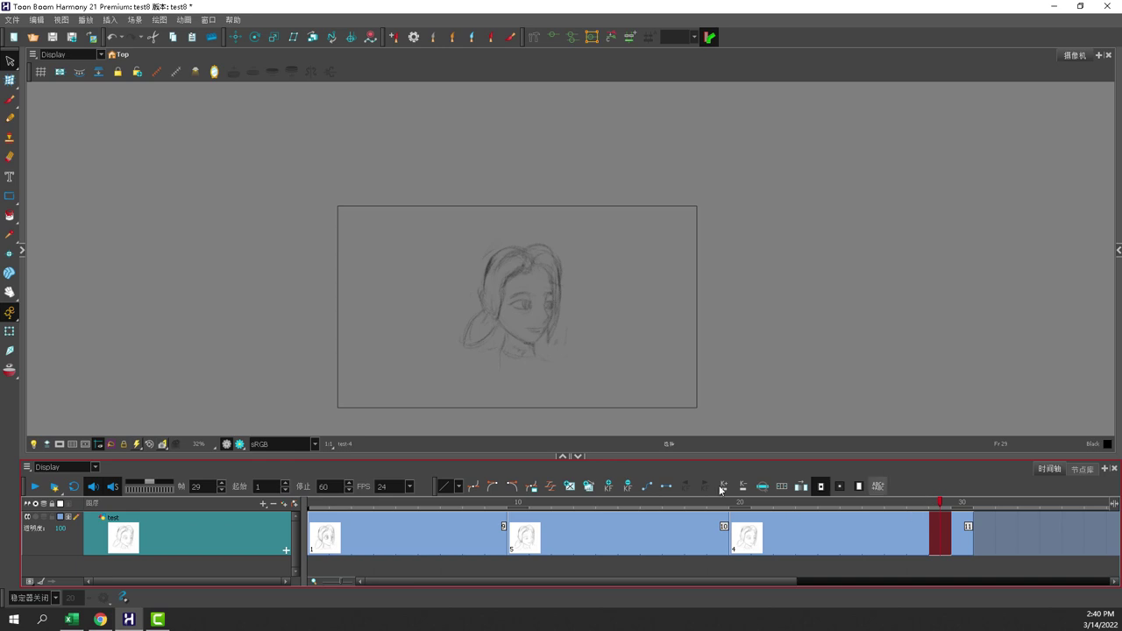
double_click(325, 486)
text(30)
key(Return)
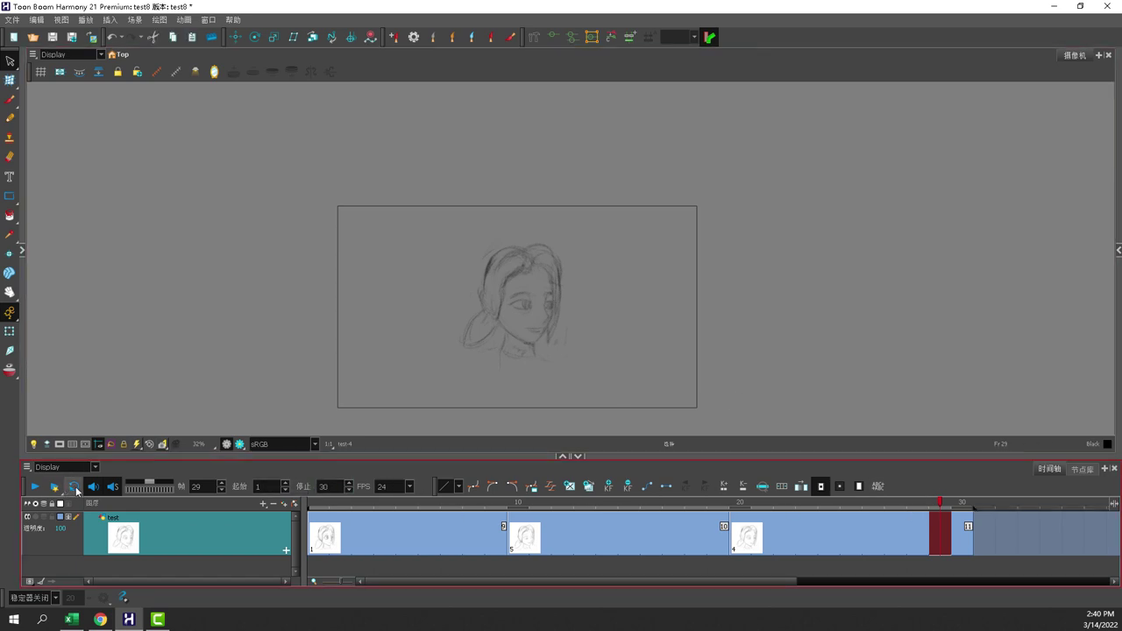
click(74, 488)
click(37, 488)
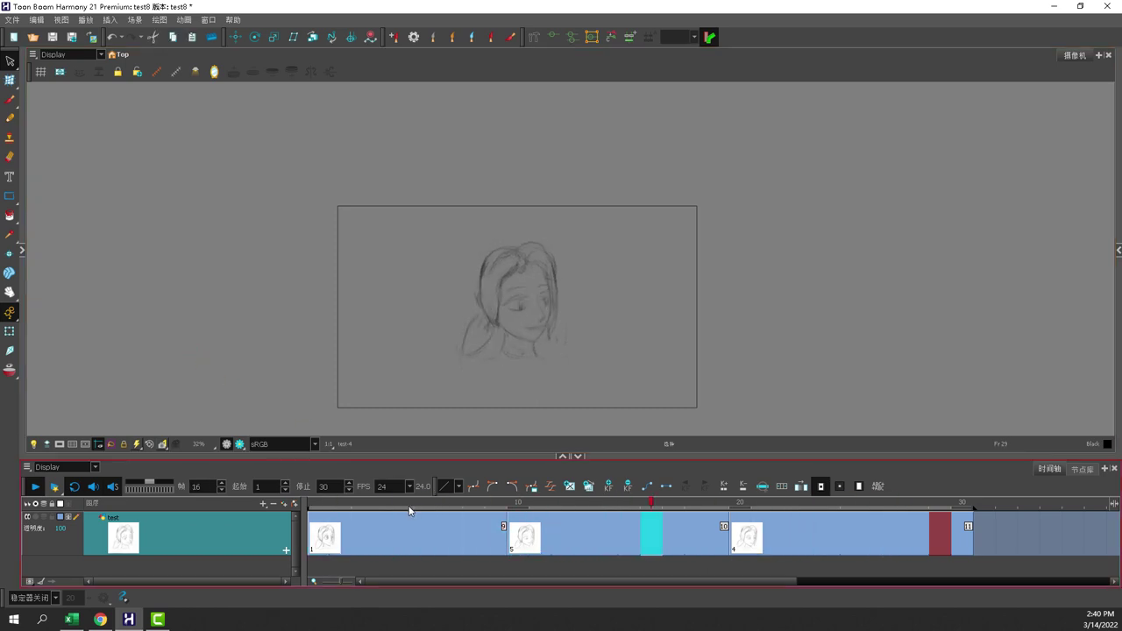
Scrub back and forth through the three drawings with the playhead and the jog control to check the head turn
mouse_move(584, 504)
mouse_down()
mouse_move(915, 435)
mouse_move(891, 445)
mouse_move(918, 459)
mouse_up()
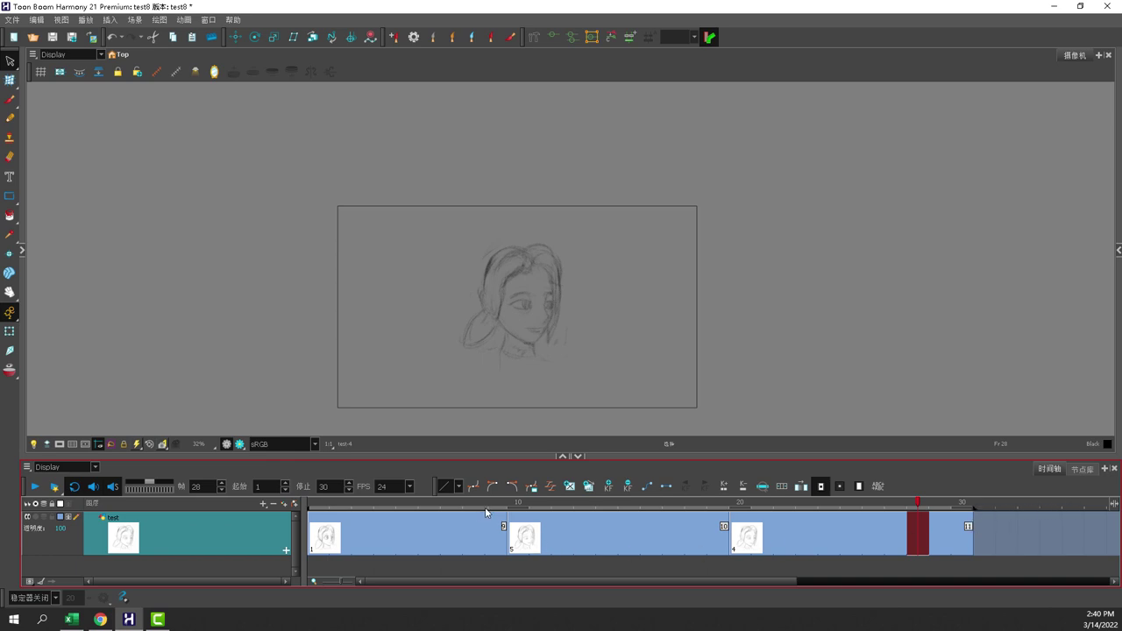
mouse_move(486, 512)
mouse_down()
mouse_move(670, 484)
mouse_move(424, 517)
mouse_up()
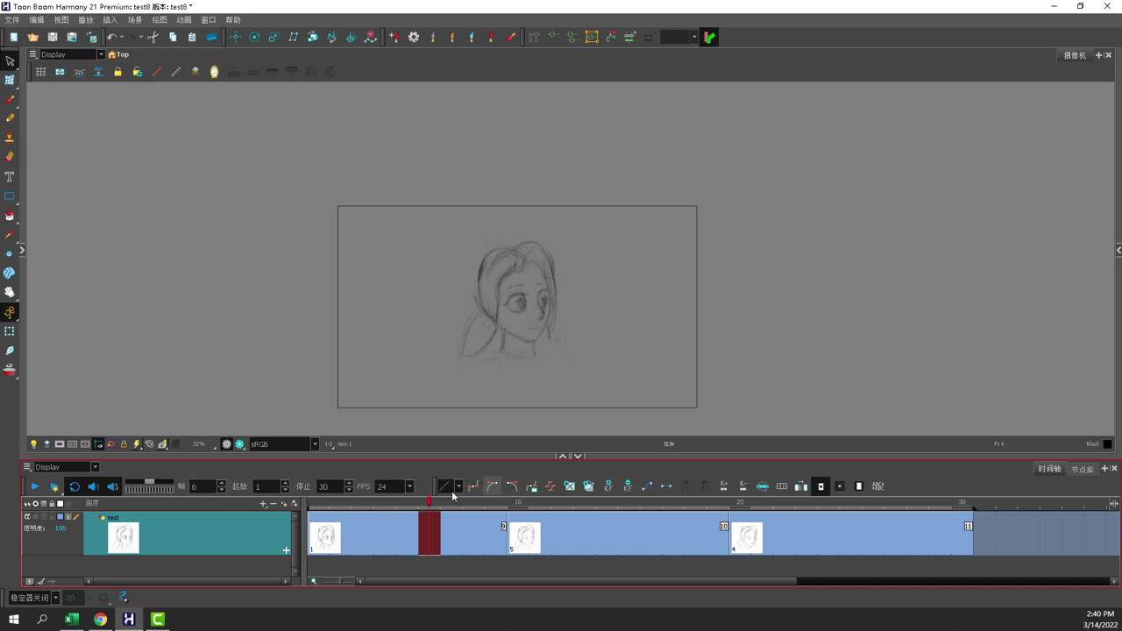
mouse_move(163, 491)
mouse_down()
mouse_move(137, 491)
mouse_move(228, 491)
mouse_up()
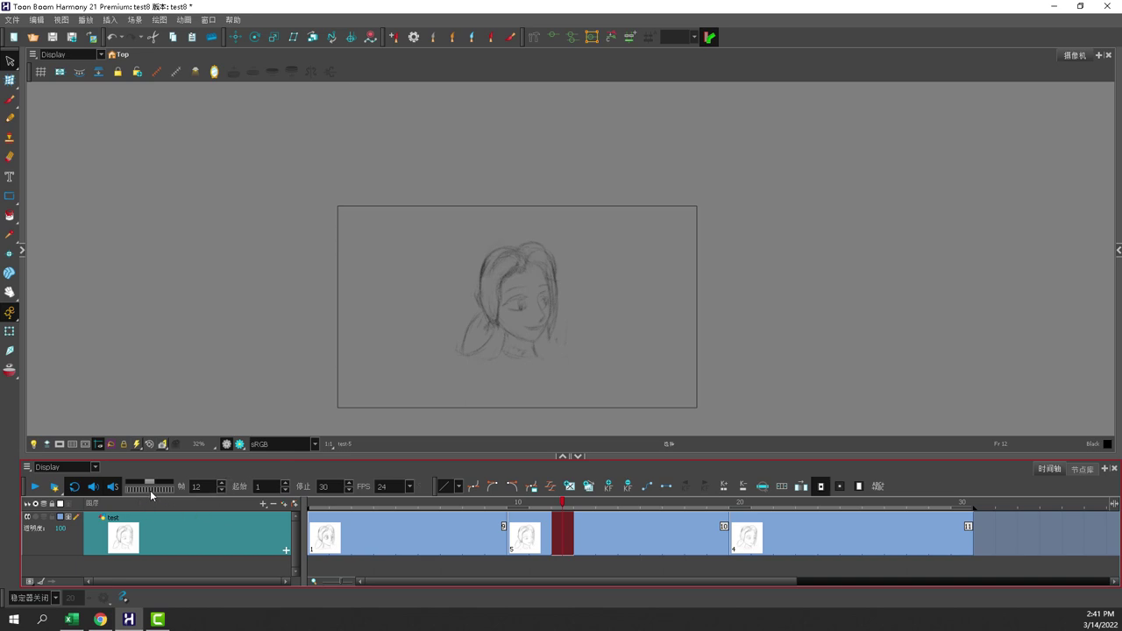
mouse_move(150, 490)
mouse_down()
mouse_move(163, 490)
mouse_move(137, 490)
mouse_move(172, 490)
mouse_move(131, 490)
mouse_move(165, 490)
mouse_move(142, 489)
mouse_up()
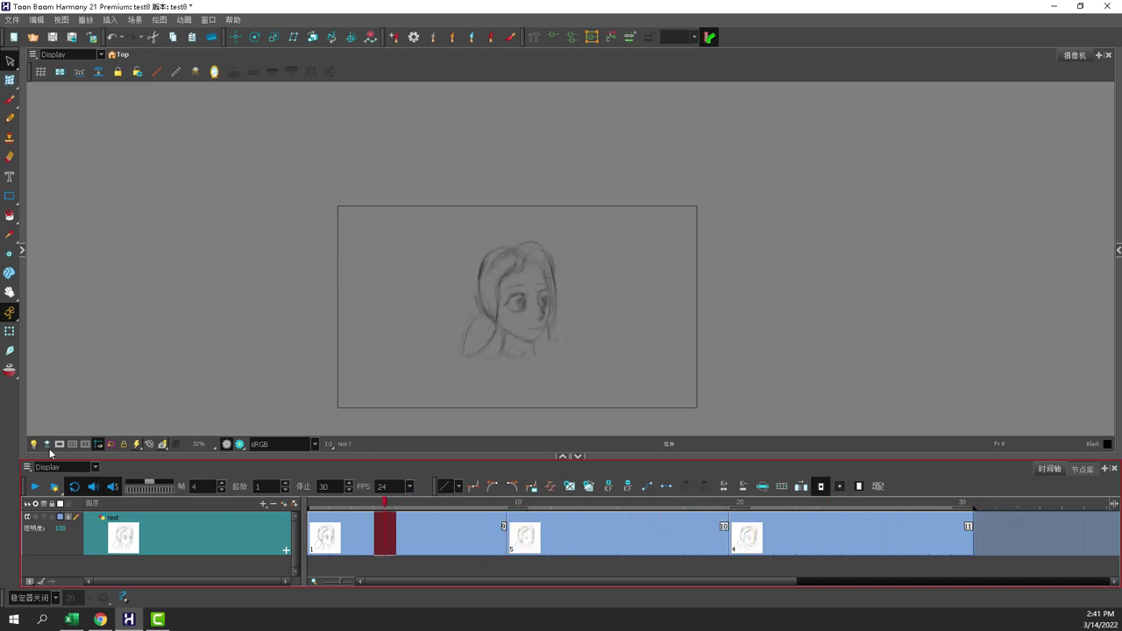
click(95, 490)
click(27, 468)
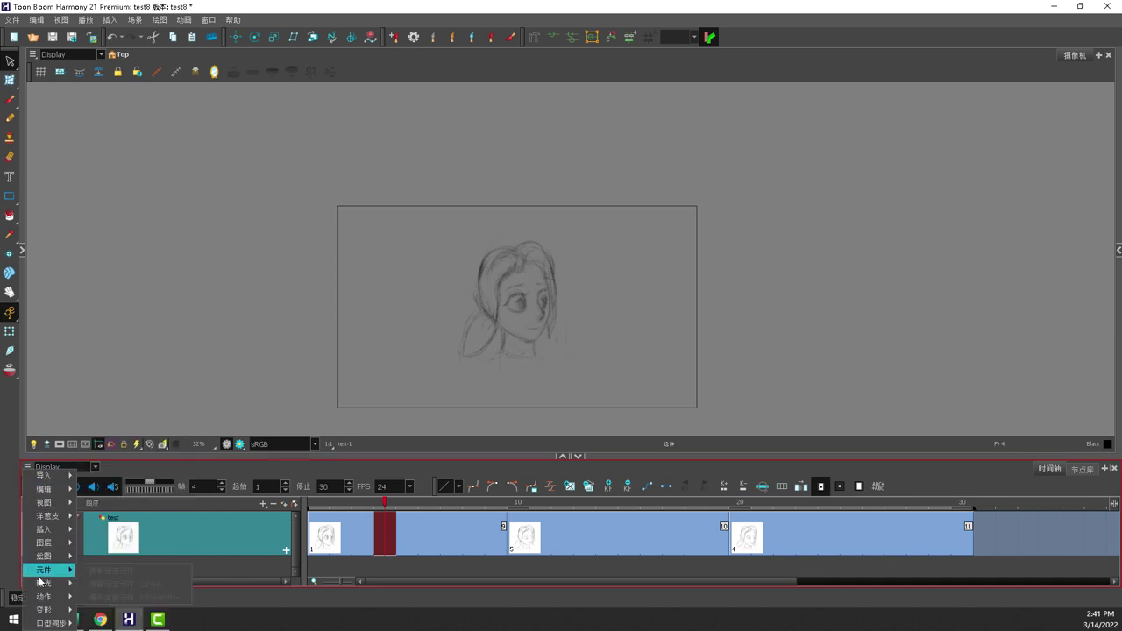
mouse_move(50, 531)
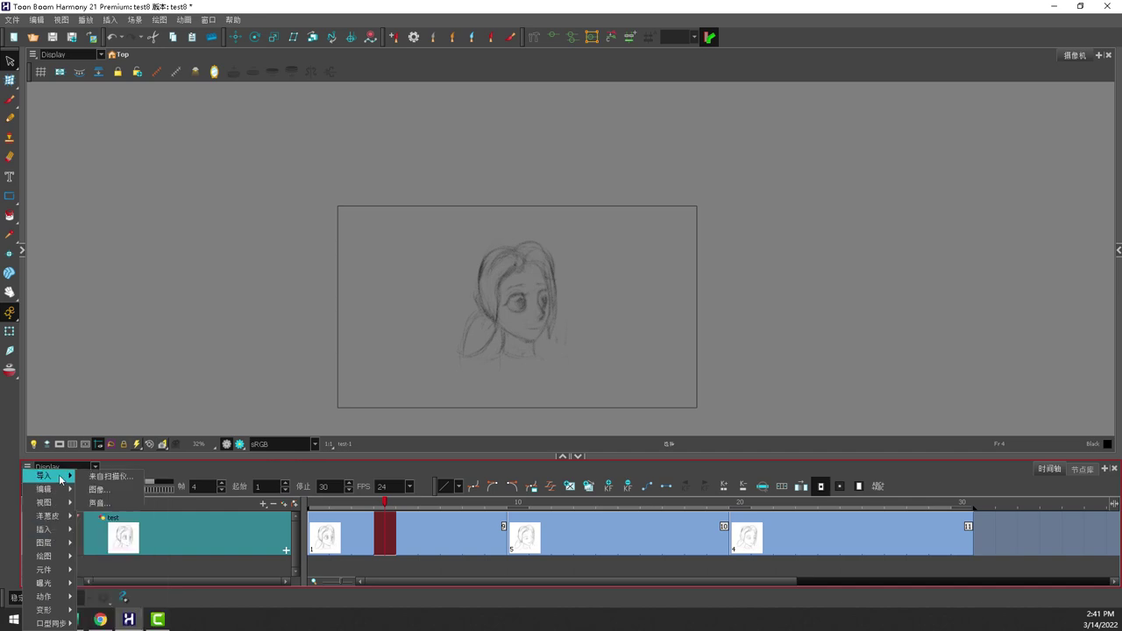
mouse_move(60, 489)
click(26, 468)
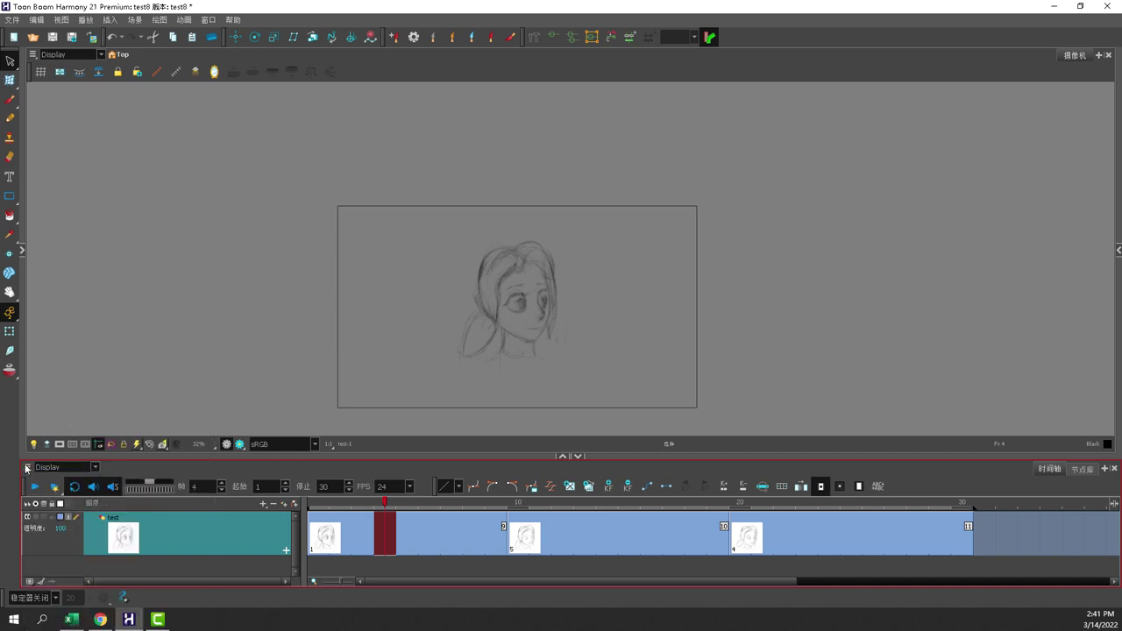
click(27, 468)
click(92, 489)
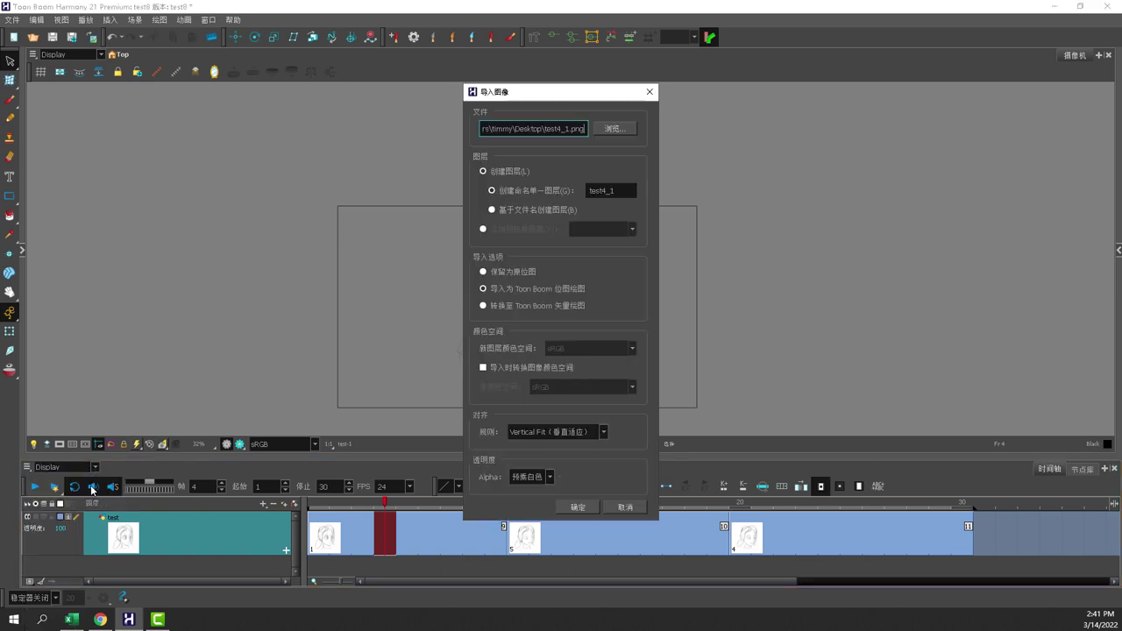
key(Escape)
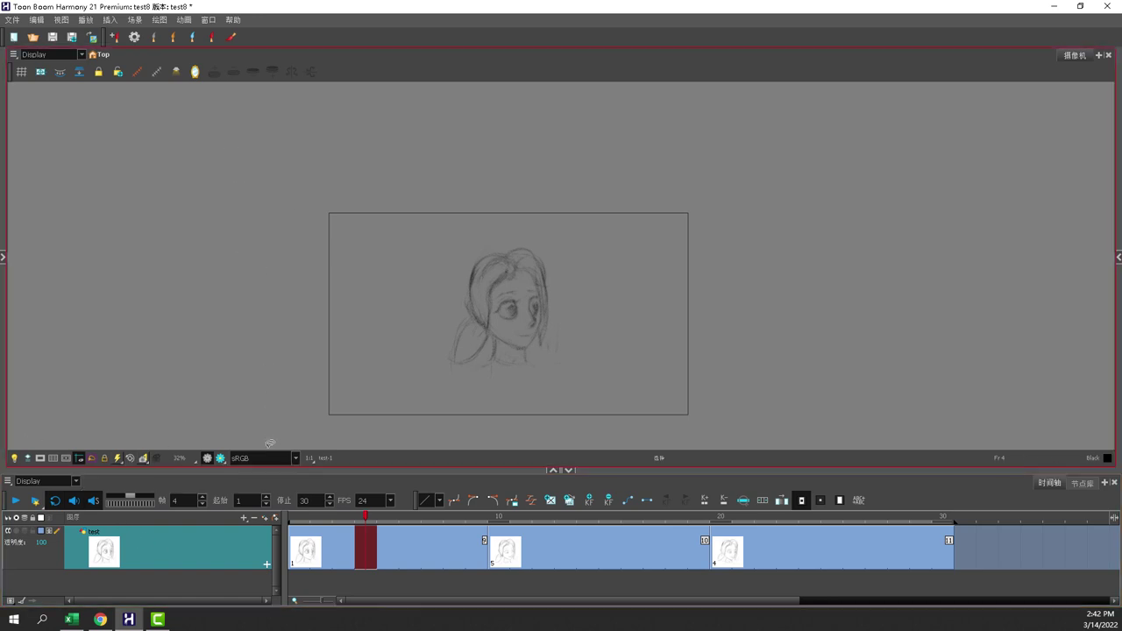
Examine the timeline's insert, view, onion skin and drawing commands, and go to frame 7 in the first drawing's exposure
click(129, 458)
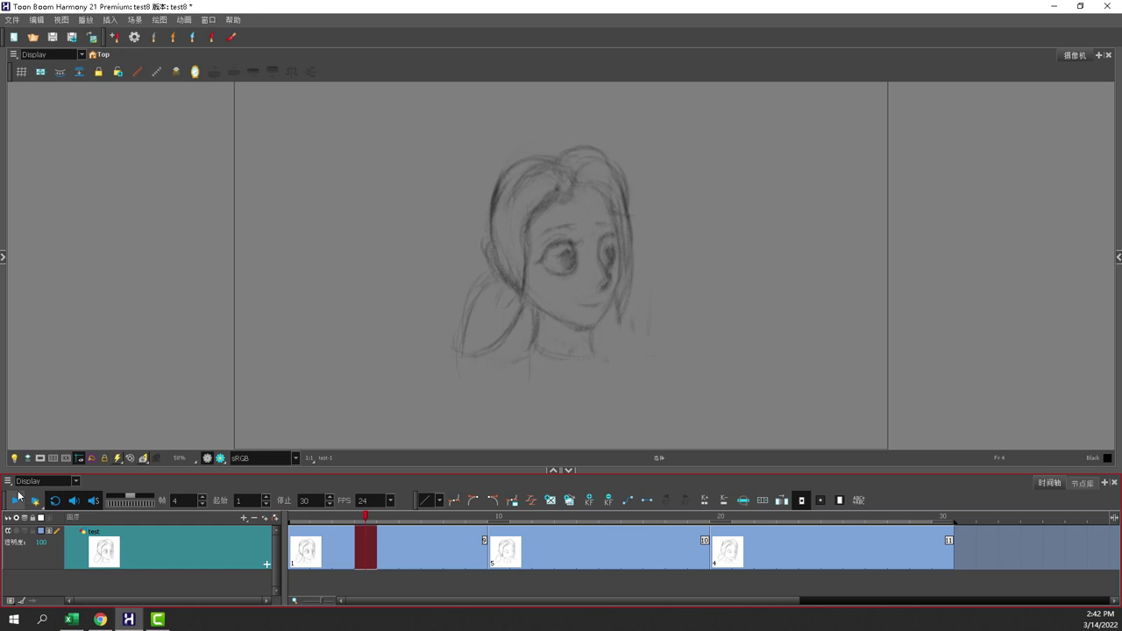
click(7, 481)
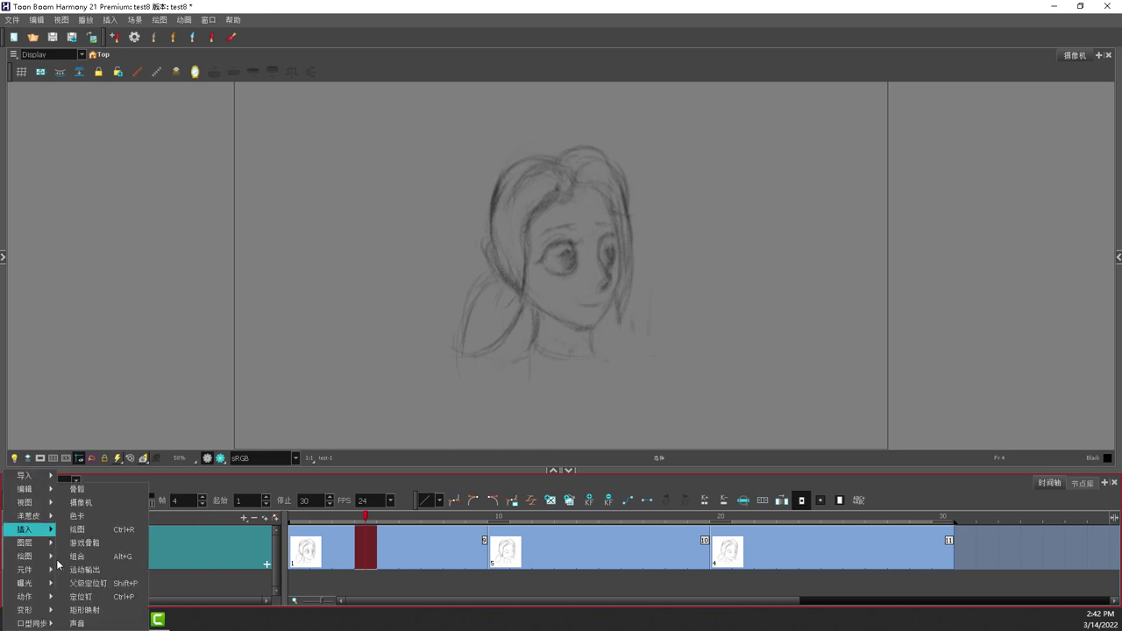
mouse_move(31, 488)
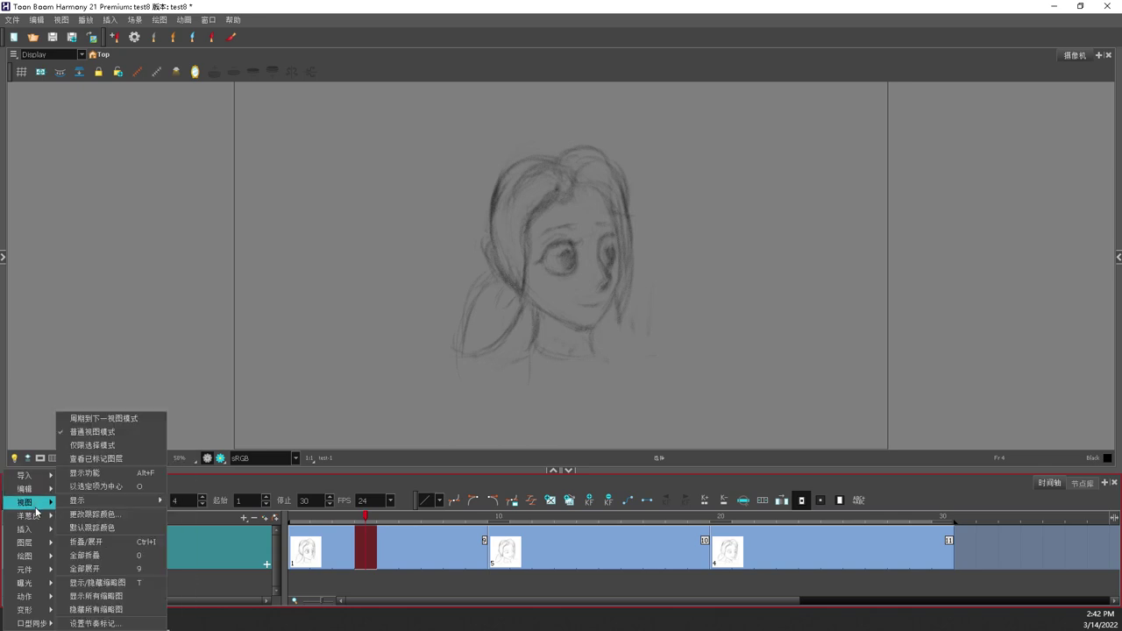
mouse_move(36, 524)
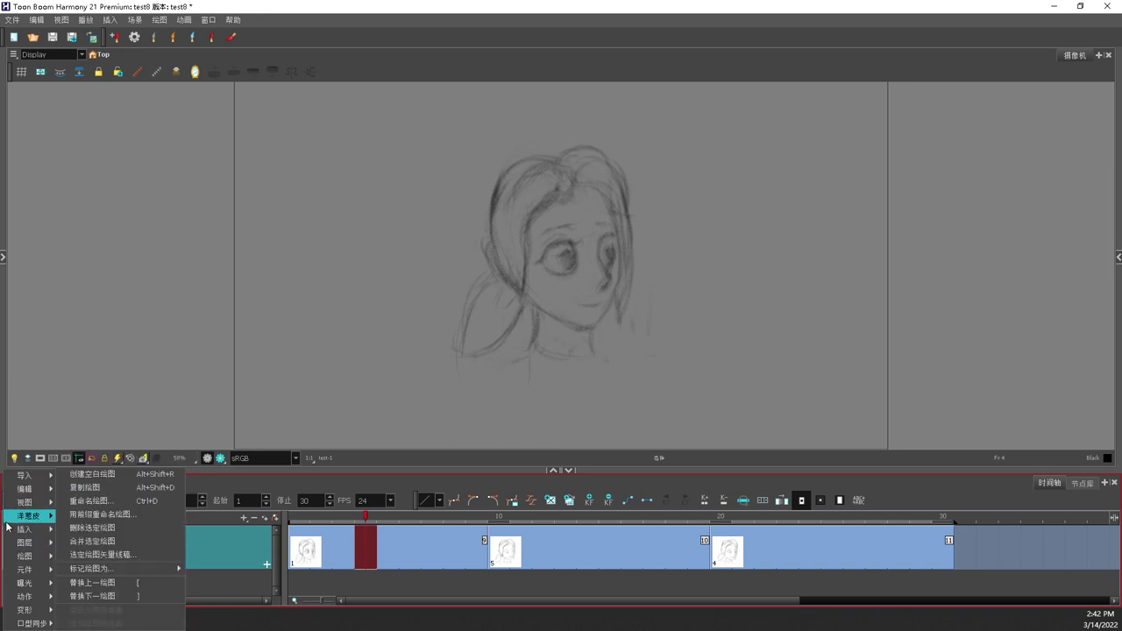
right_click(293, 194)
right_click(191, 229)
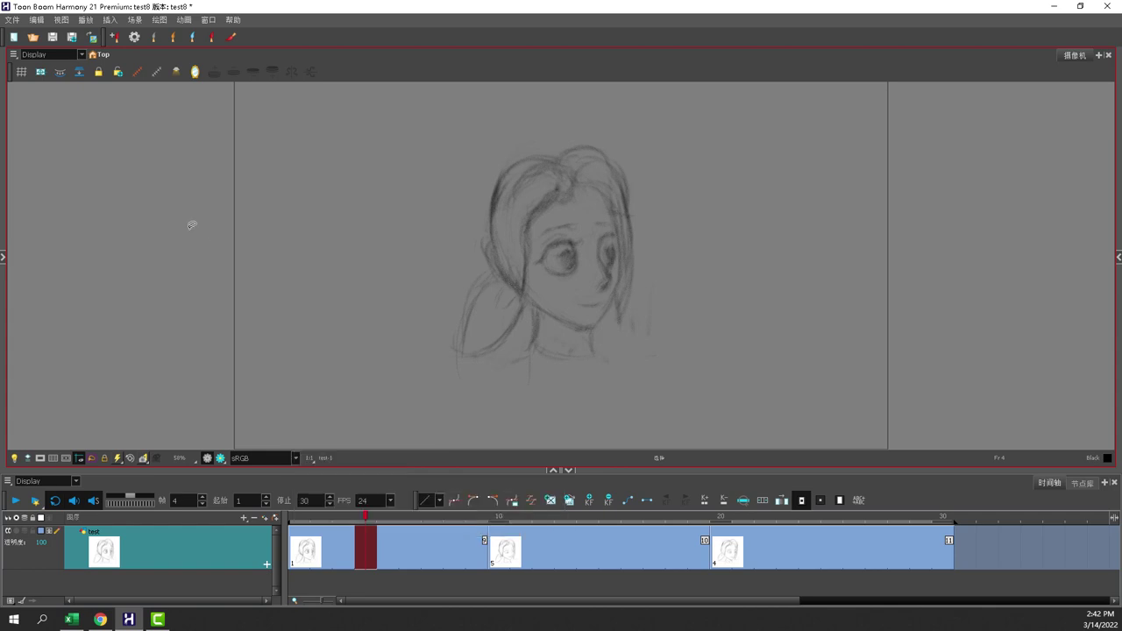
right_click(933, 218)
right_click(780, 254)
click(432, 531)
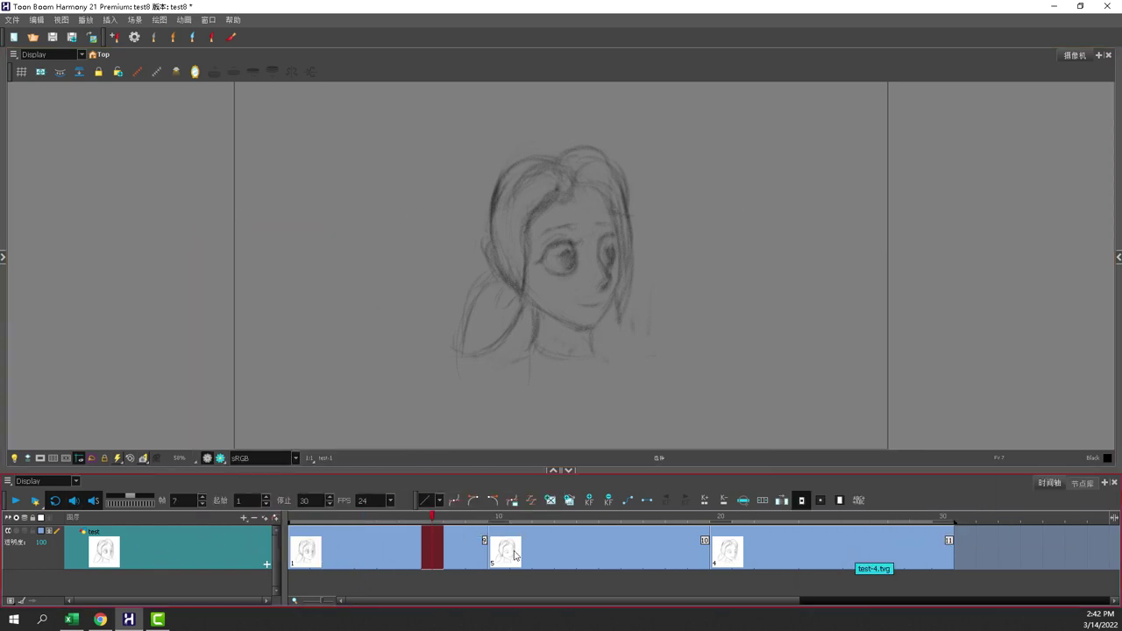
scroll(724, 333, down, 1)
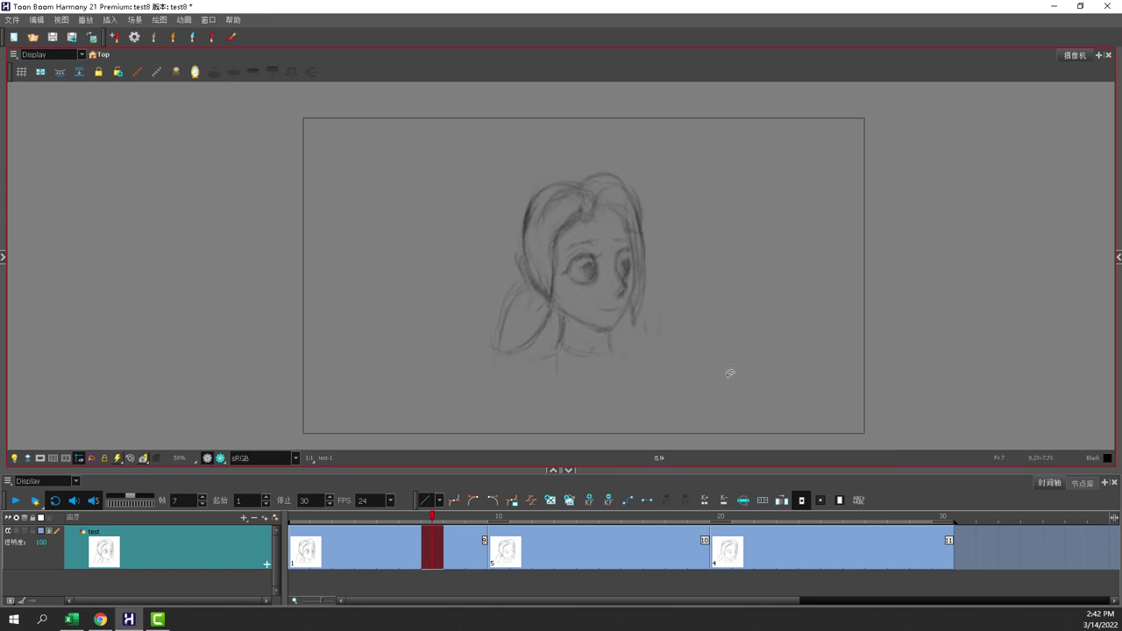